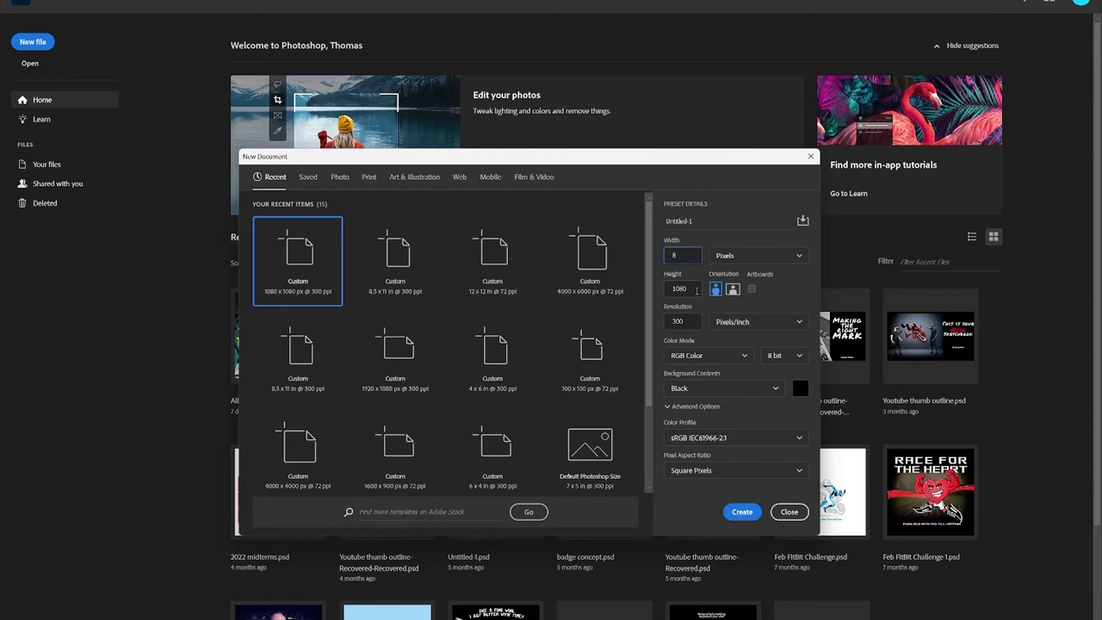
- Create a new document 8 by 10 inches at 300 pixels/inch with a white background
click(758, 255)
click(737, 274)
text(1)
click(800, 388)
click(335, 214)
click(570, 205)
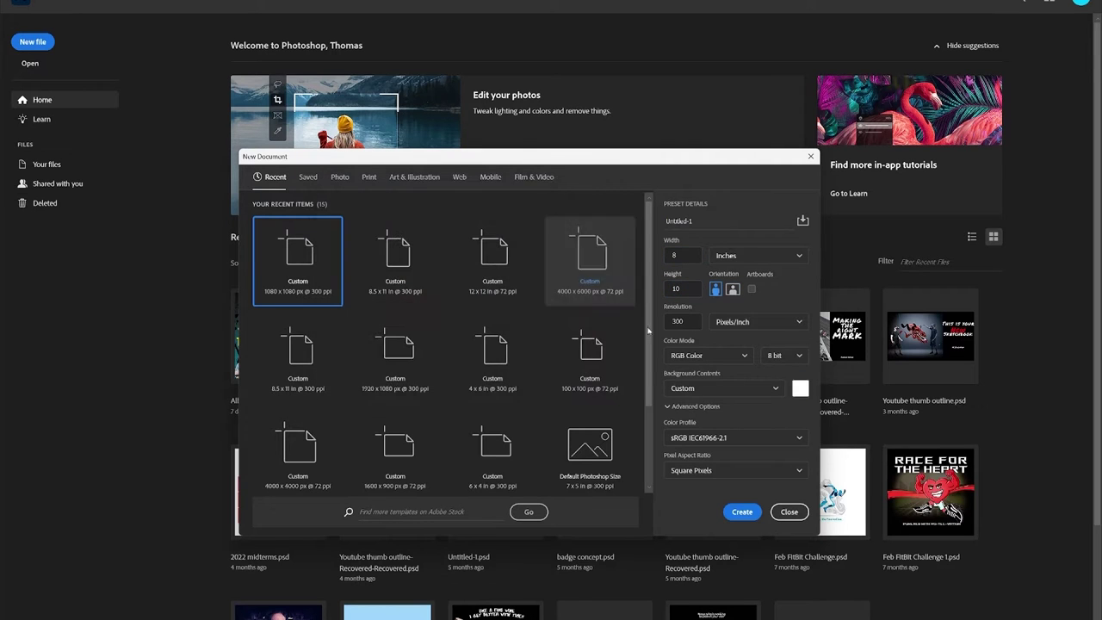
click(743, 513)
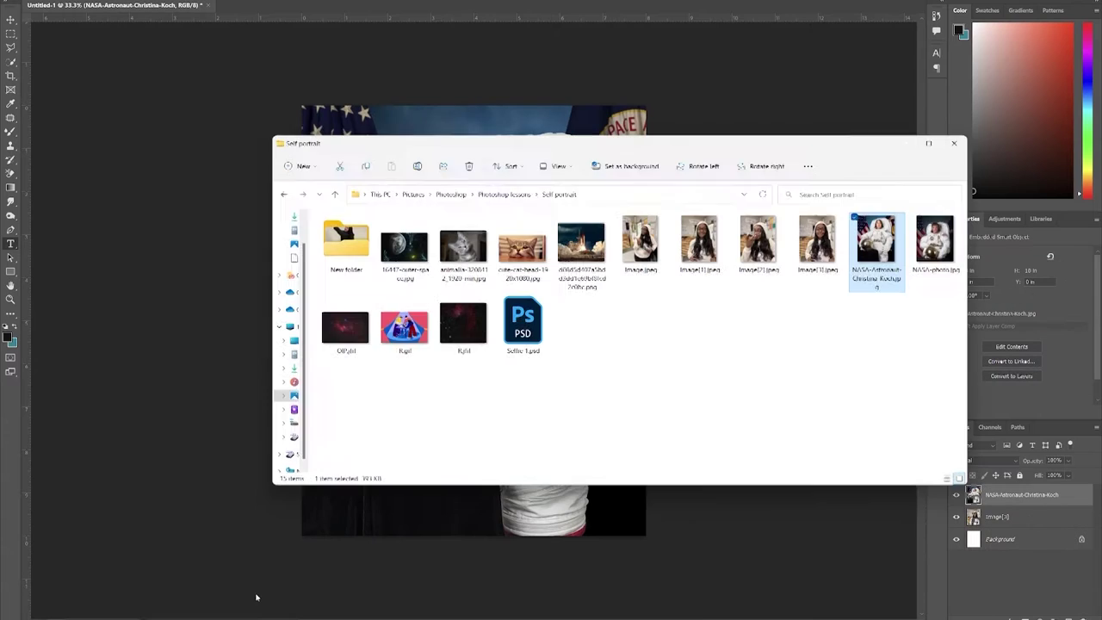
- Place NASA-photo.jpg and the rocket launch PNG from the Self portrait folder as separate layers
drag(936, 239, 221, 345)
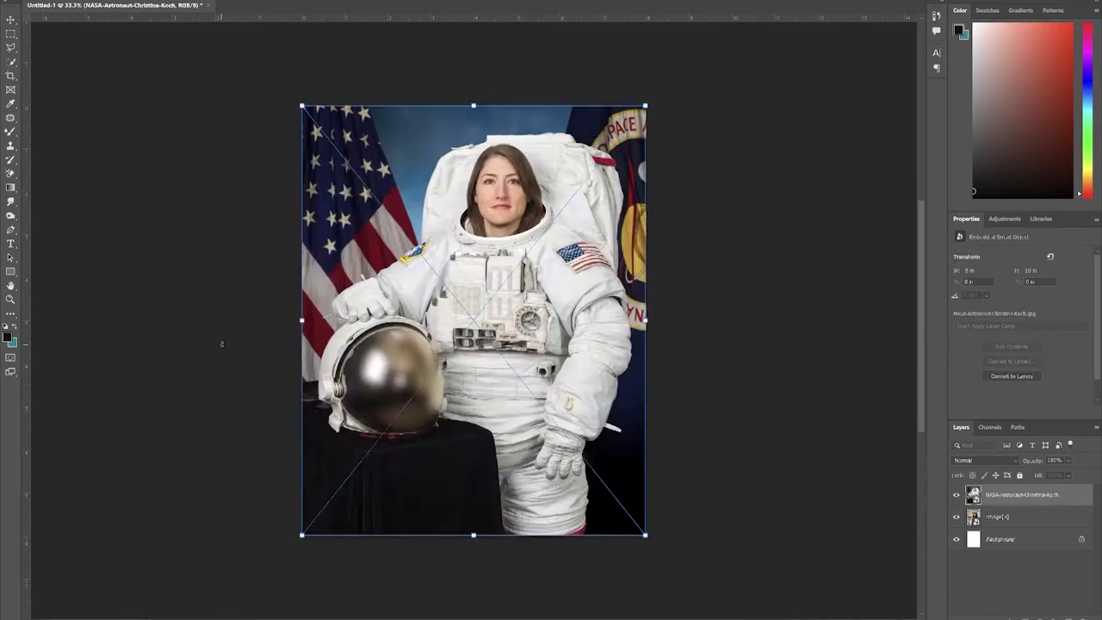
key(Return)
mouse_move(180, 617)
click(241, 591)
drag(583, 249, 191, 379)
key(Return)
- Place the kitten picture animalia-3208412_1920-min.jpg as a new layer in the document
click(232, 591)
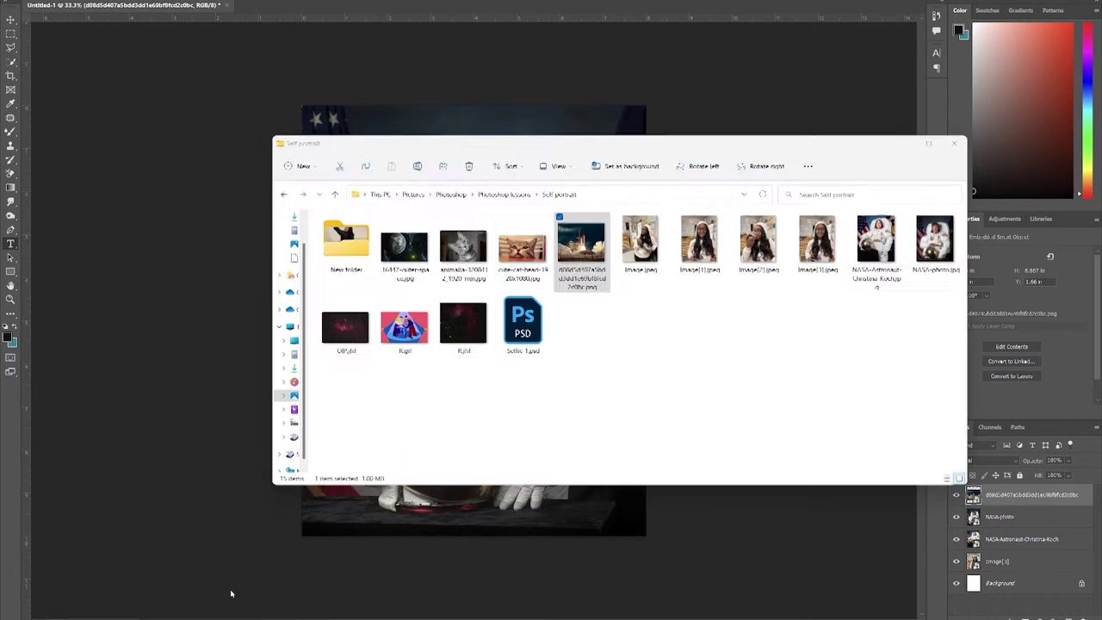
drag(463, 250, 198, 351)
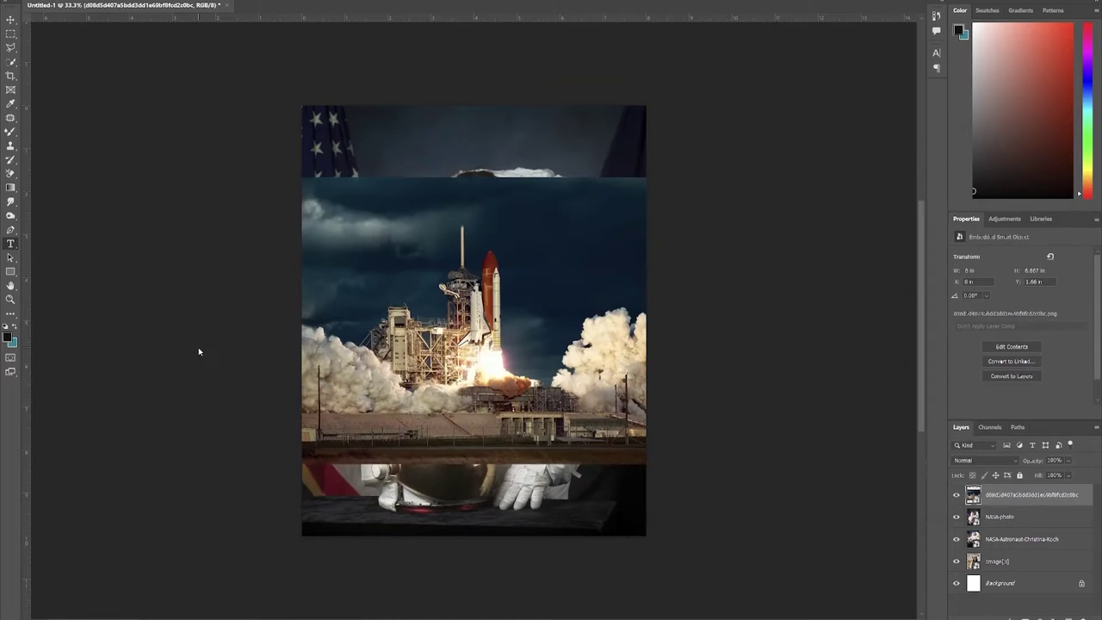
mouse_move(251, 618)
click(250, 591)
drag(463, 250, 188, 339)
key(Return)
- Place the red nebula image R.jfif and 16447-outer-space.jpg as separate layers above the kitten
mouse_move(184, 617)
click(241, 591)
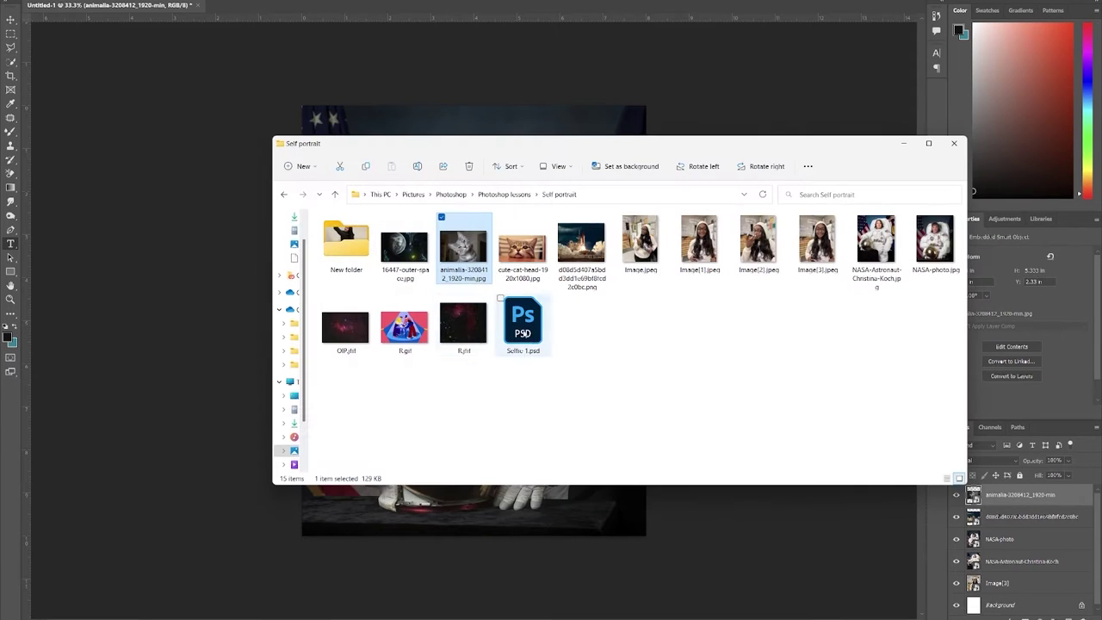
drag(456, 328, 173, 402)
key(Return)
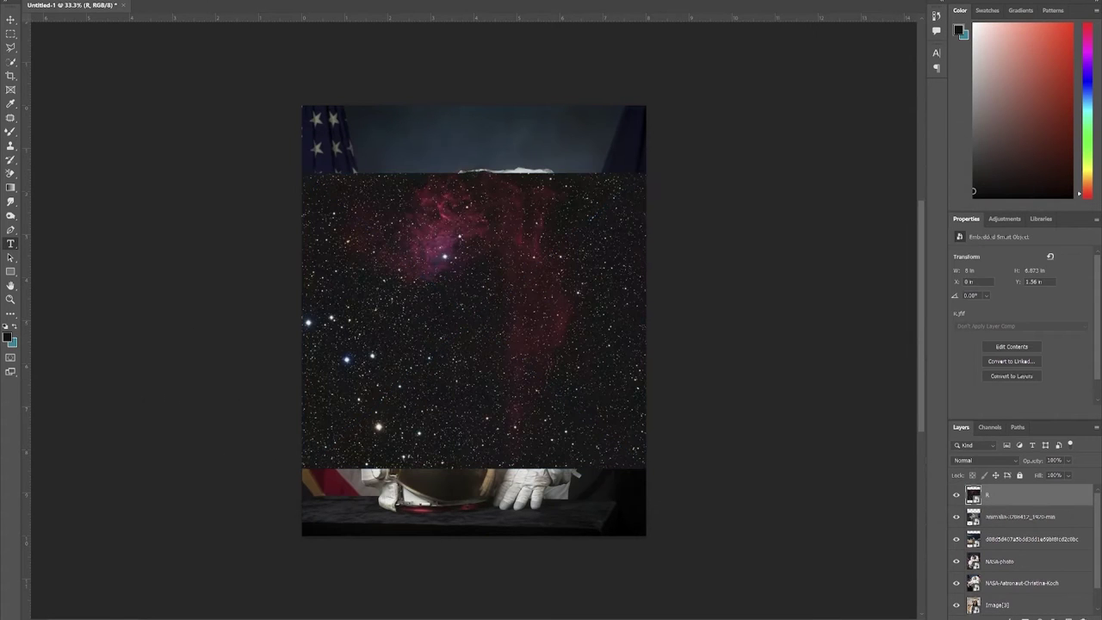
click(212, 598)
click(401, 245)
drag(401, 246, 122, 407)
key(Return)
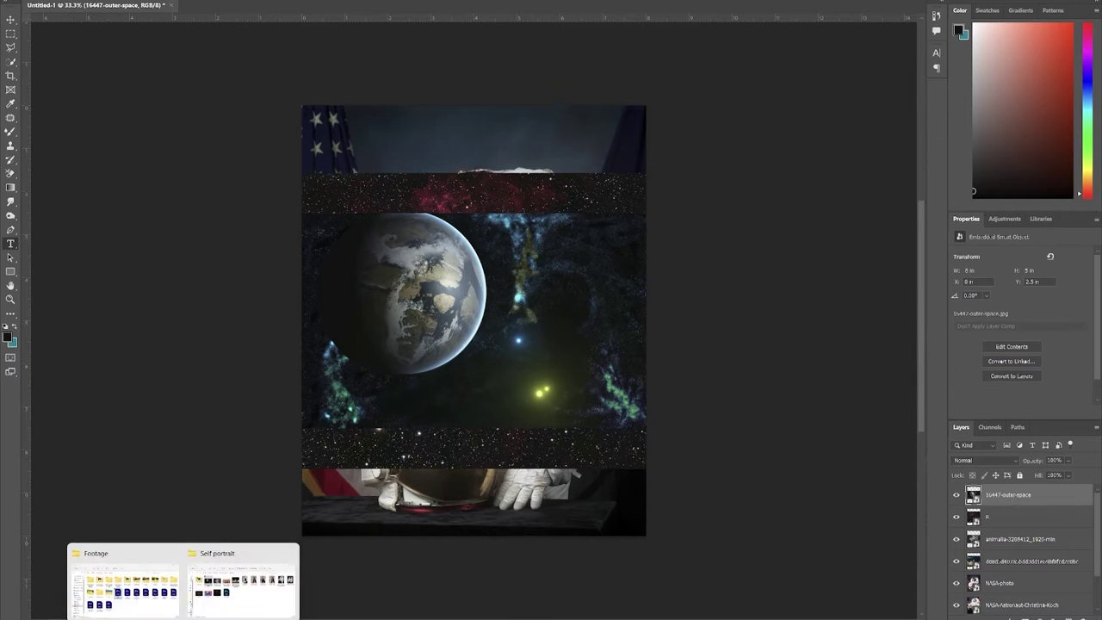
- Place cute-cat-head-1920x1080.jpg from the Self portrait folder as a new layer
click(210, 595)
drag(522, 246, 222, 382)
key(Return)
- Hide the cat, space, rocket and Image[3] layers, leaving NASA-photo and the other astronaut portrait visible
drag(956, 495, 956, 561)
click(955, 585)
click(956, 606)
scroll(956, 605, down, 5)
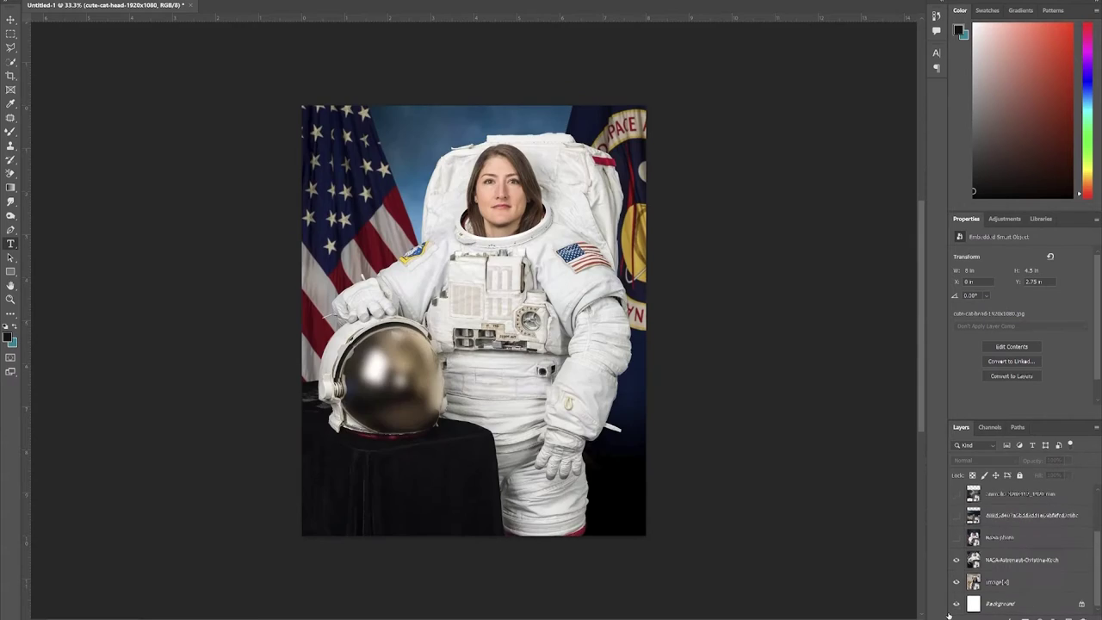
click(956, 561)
click(956, 584)
click(956, 561)
click(955, 538)
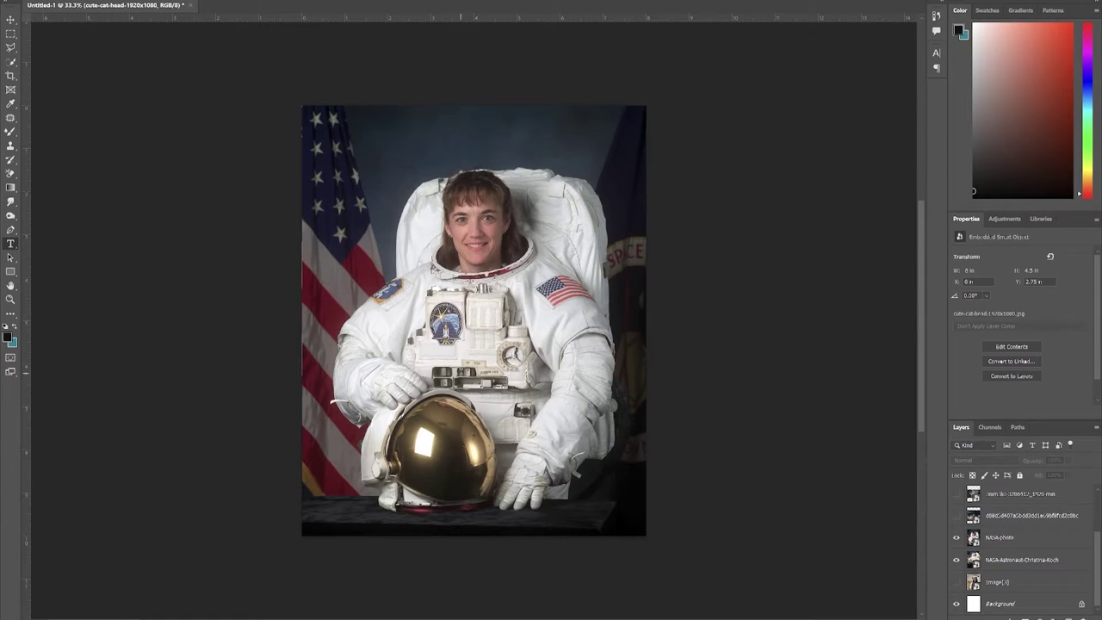
- Quick-select the astronaut on the NASA-photo layer, including the backpack, helmet and black table in front
key(v)
click(460, 369)
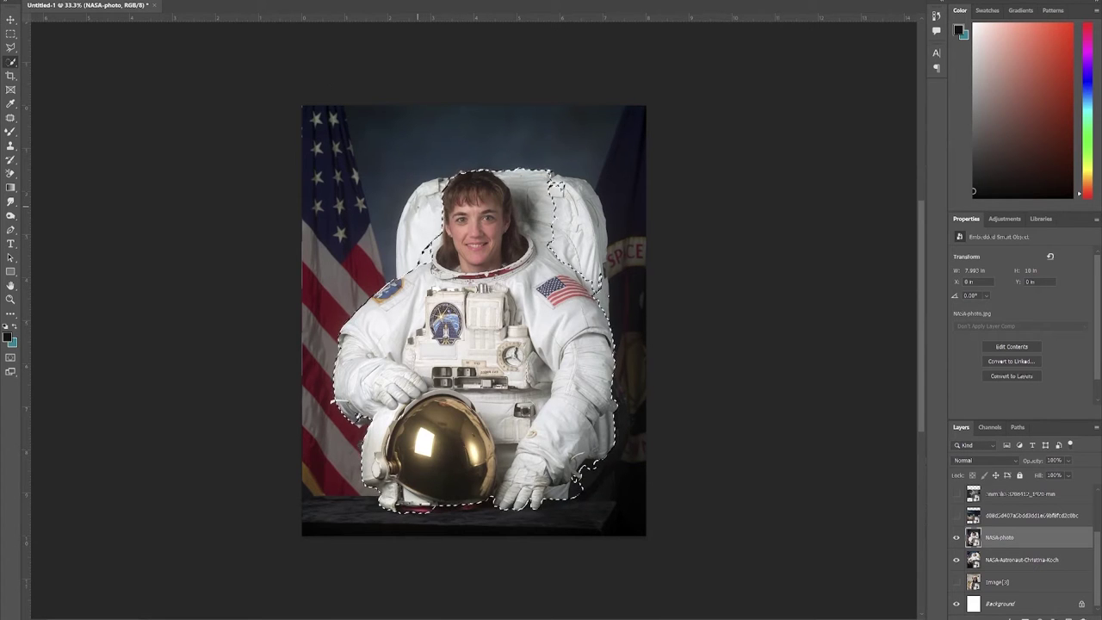
click(416, 211)
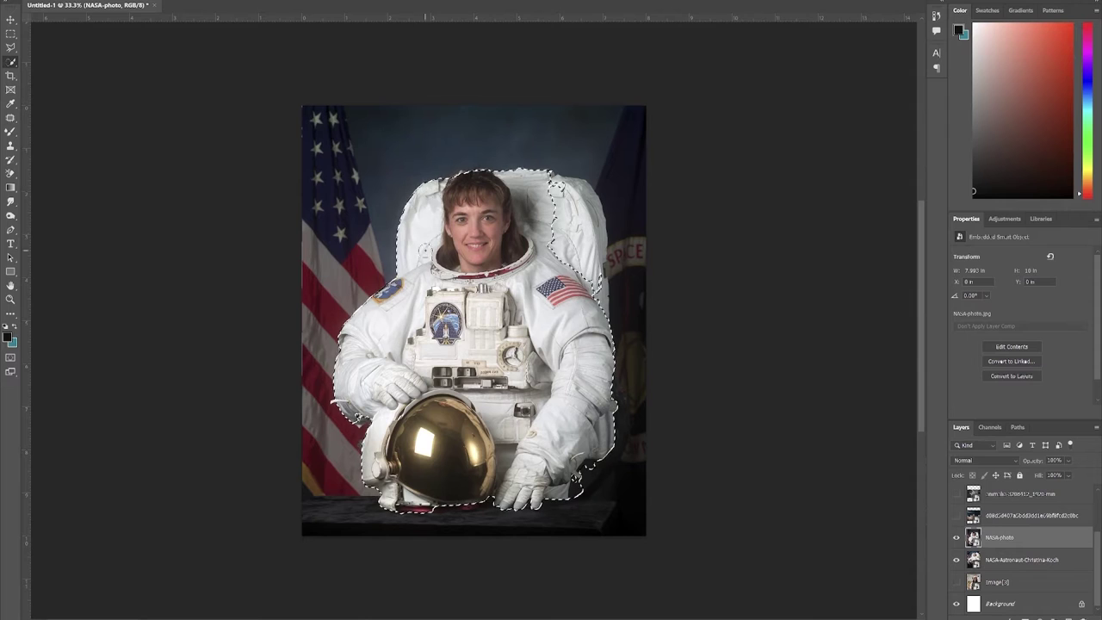
click(556, 184)
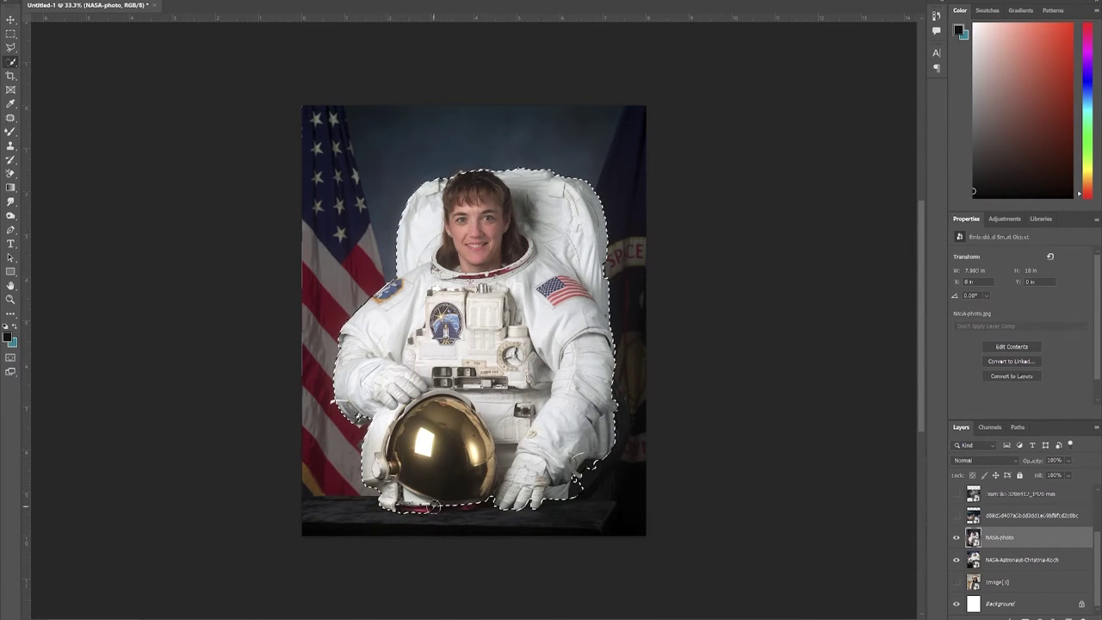
click(431, 500)
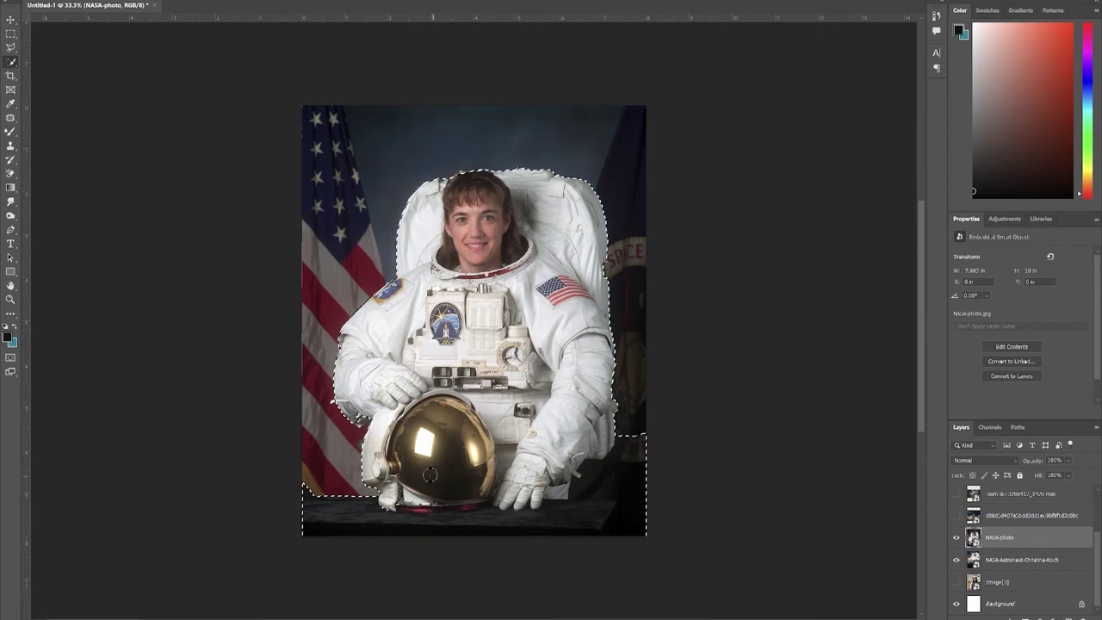
mouse_move(632, 443)
mouse_down()
mouse_move(633, 508)
mouse_move(590, 508)
mouse_move(576, 529)
mouse_up()
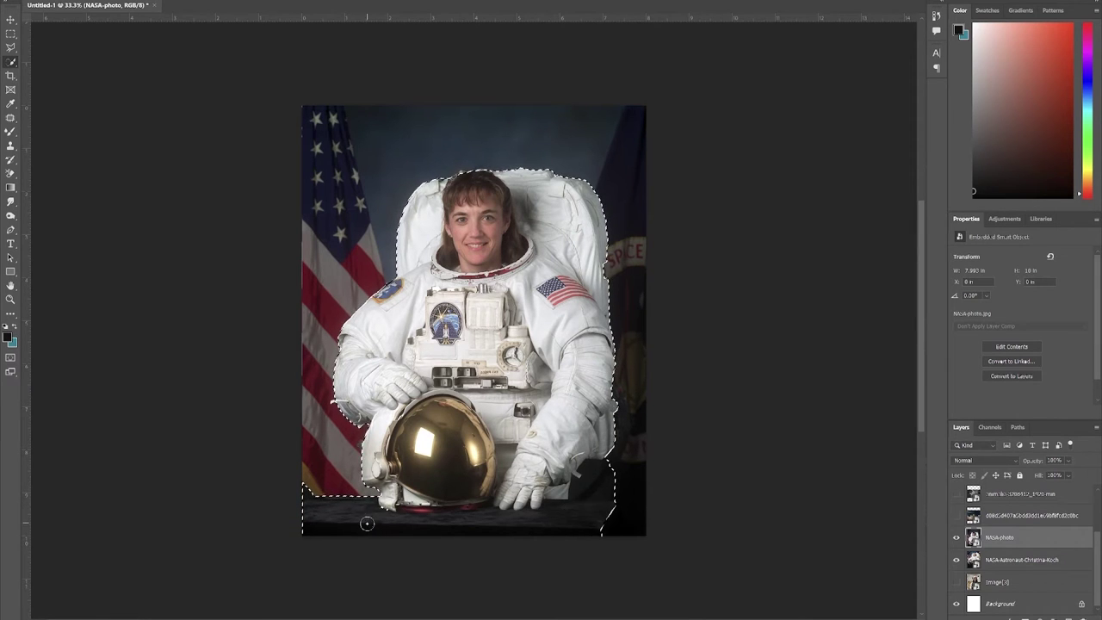
- Output the astronaut selection through Select and Mask to a new layer with a layer mask
key(ctrl+alt+r)
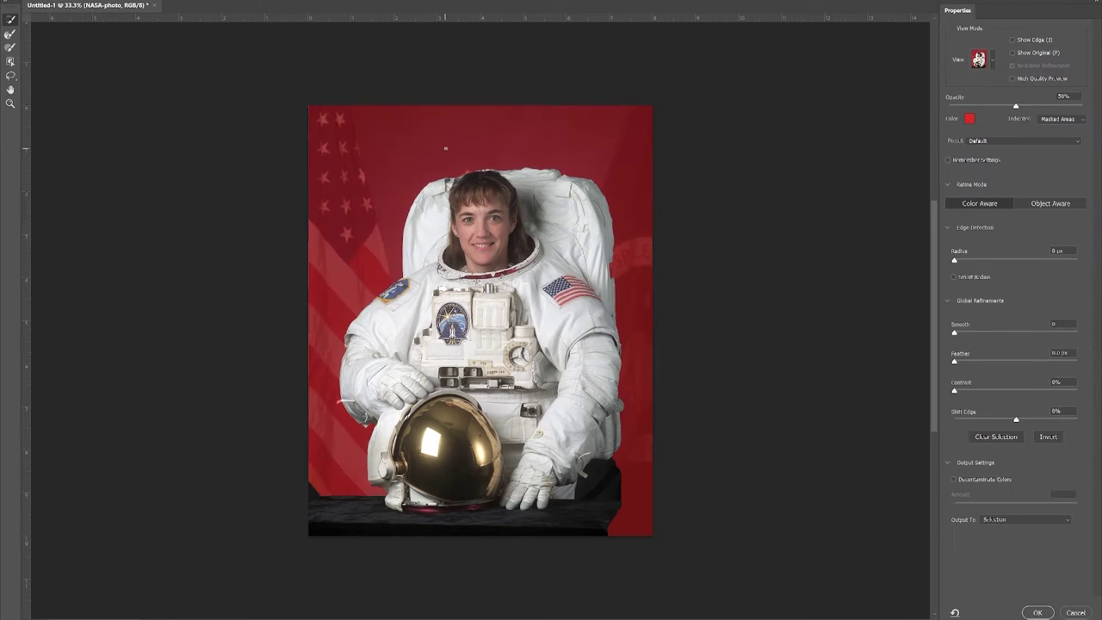
click(1025, 519)
click(1016, 551)
click(1038, 613)
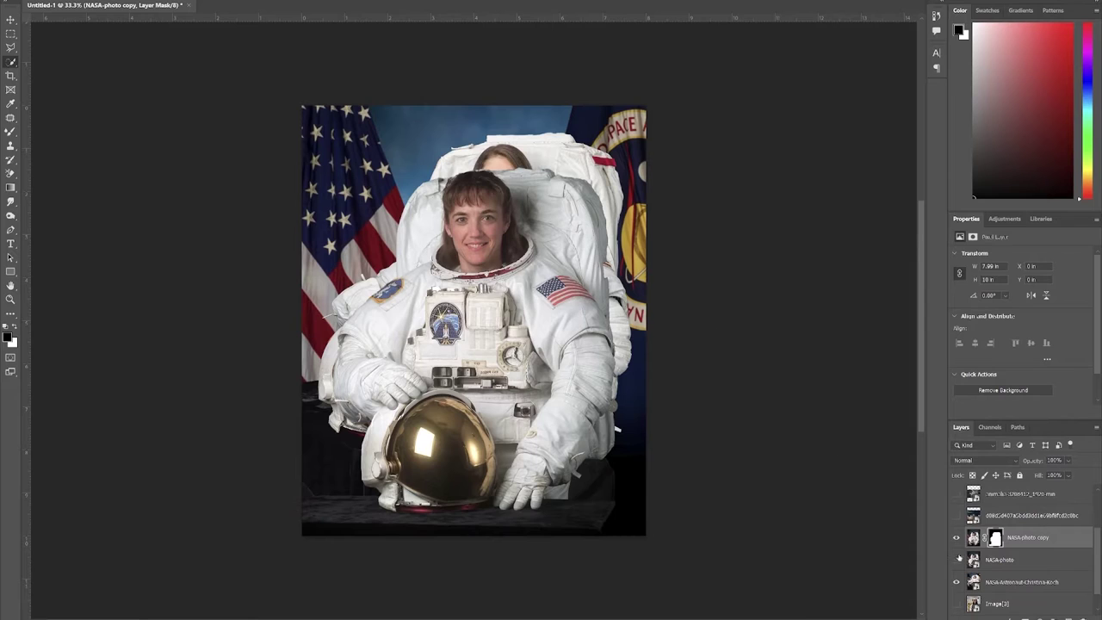
- Hide the NASA-photo cutout, scale the other astronaut portrait to about 6 by 7.5 inches and position it low on the canvas's left side
click(957, 538)
click(968, 583)
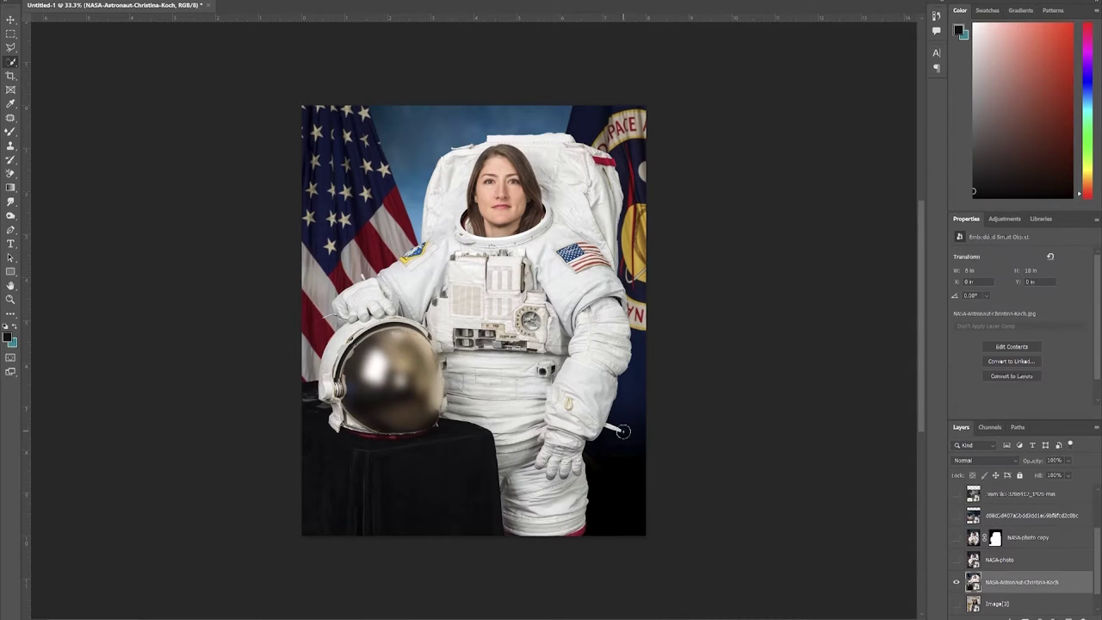
key(ctrl+t)
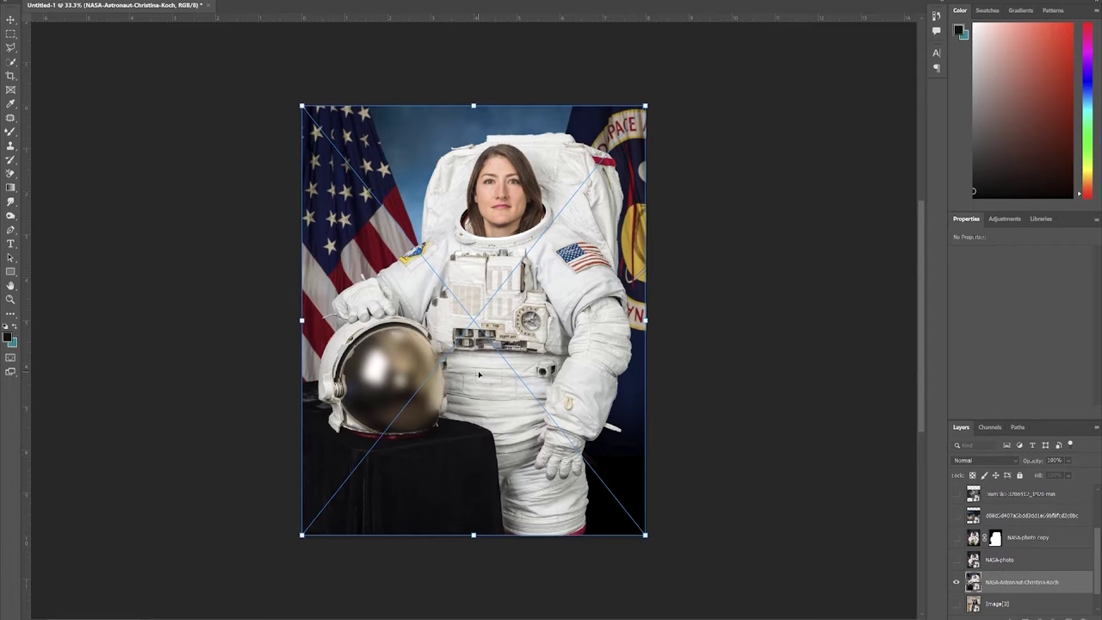
drag(301, 105, 388, 217)
drag(468, 352, 390, 335)
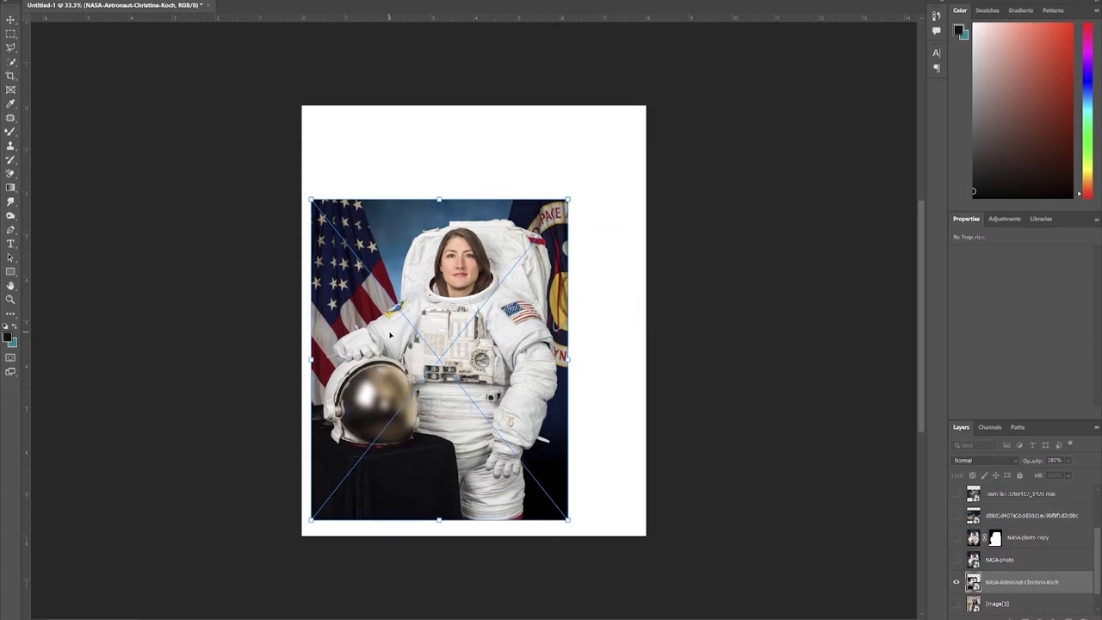
key(Return)
- Show the NASA-photo cutout and its original, and move the original below the smaller astronaut portrait in the layer order
key(w)
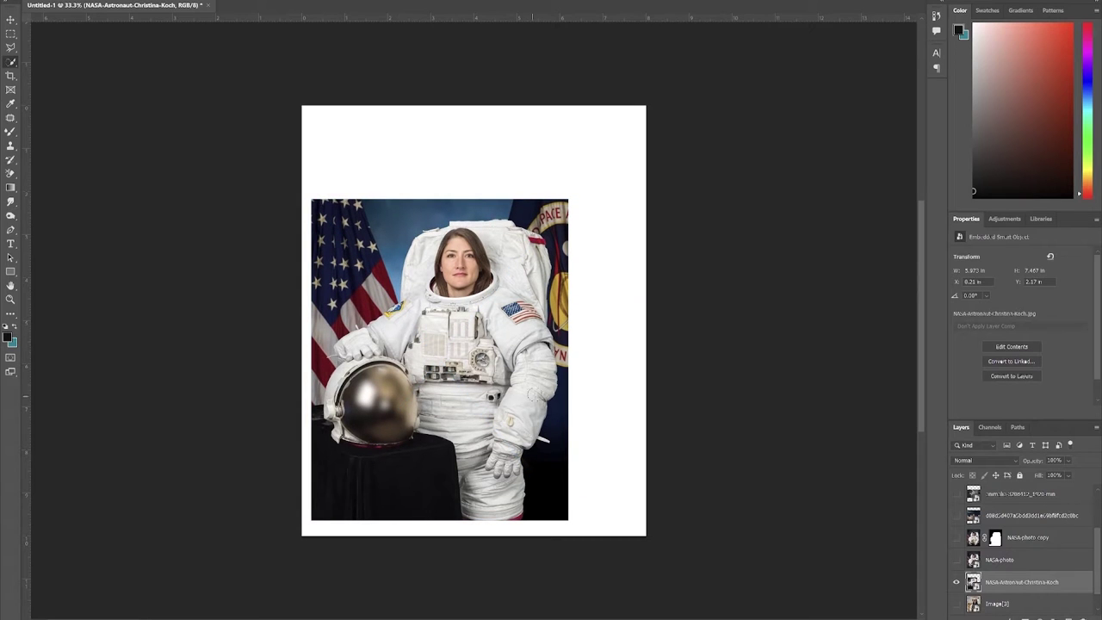
click(956, 537)
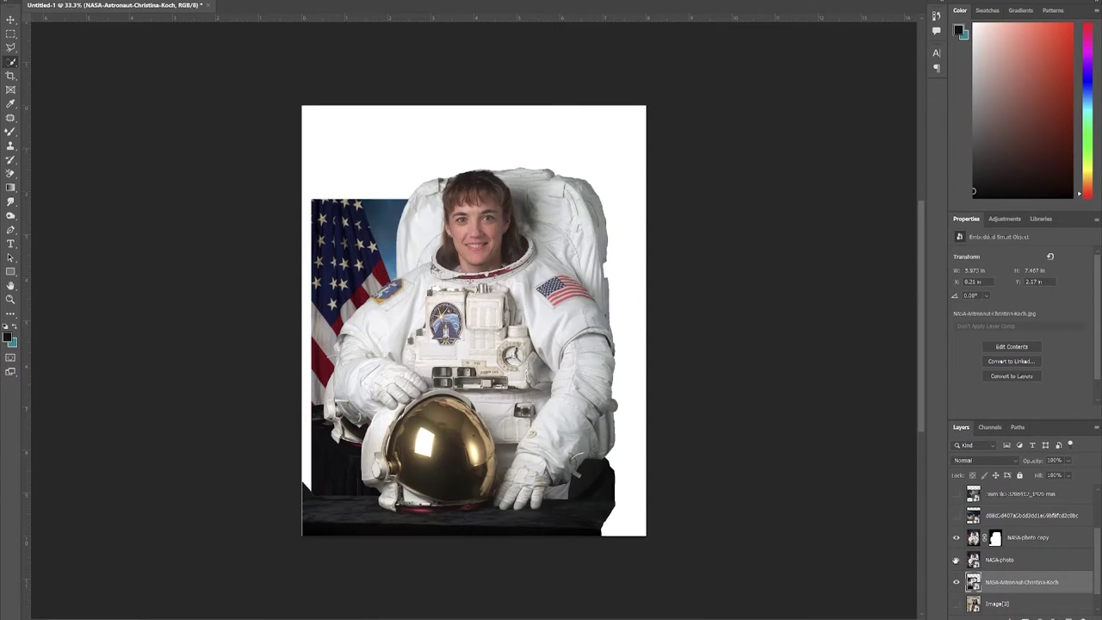
click(956, 560)
drag(973, 559, 974, 589)
mouse_move(973, 540)
mouse_down()
mouse_move(971, 564)
mouse_move(972, 532)
mouse_up()
- Shift the NASA-photo cutout down and to the right on the canvas
key(v)
drag(468, 325, 506, 351)
- With the NASA-photo cutout hidden, select the smaller portrait's astronaut and helmet and output them to a new layer with a layer mask
click(407, 332)
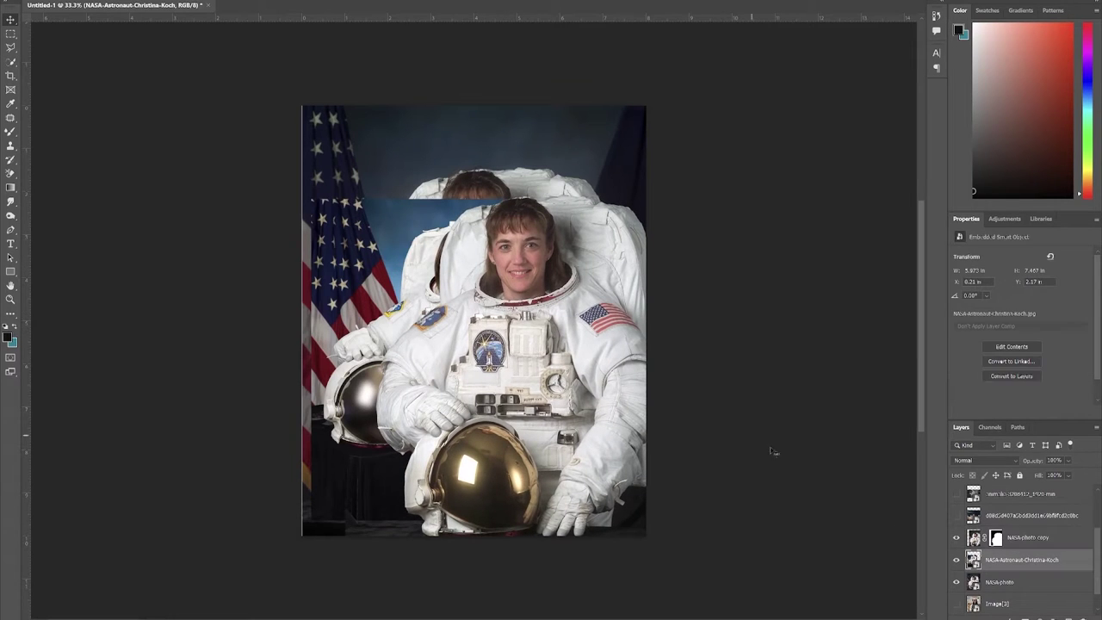
click(955, 538)
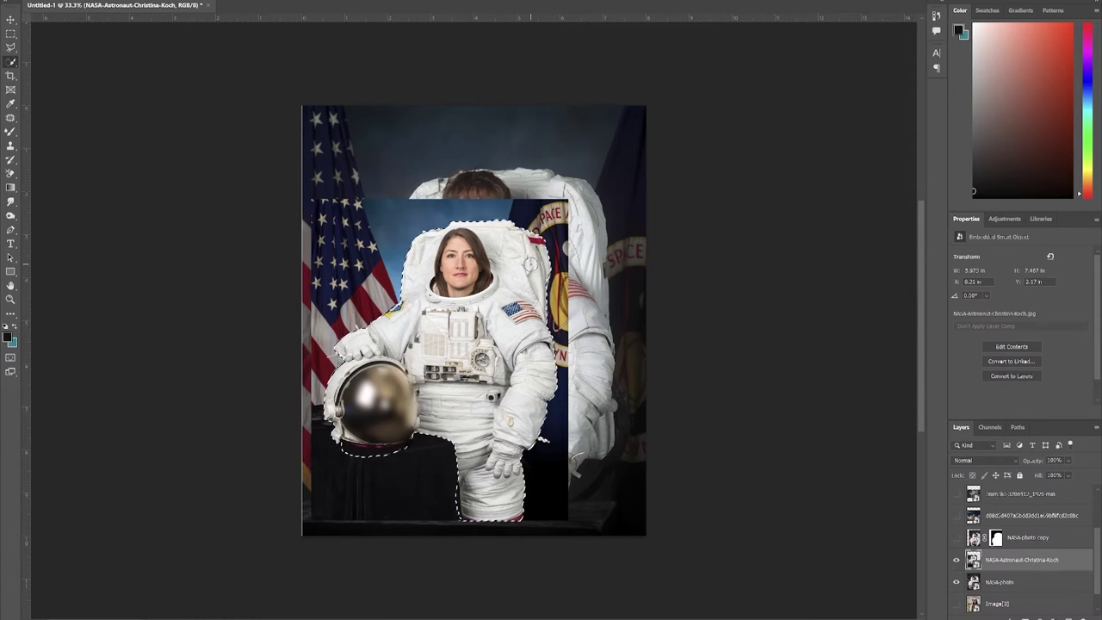
key(ctrl+alt+r)
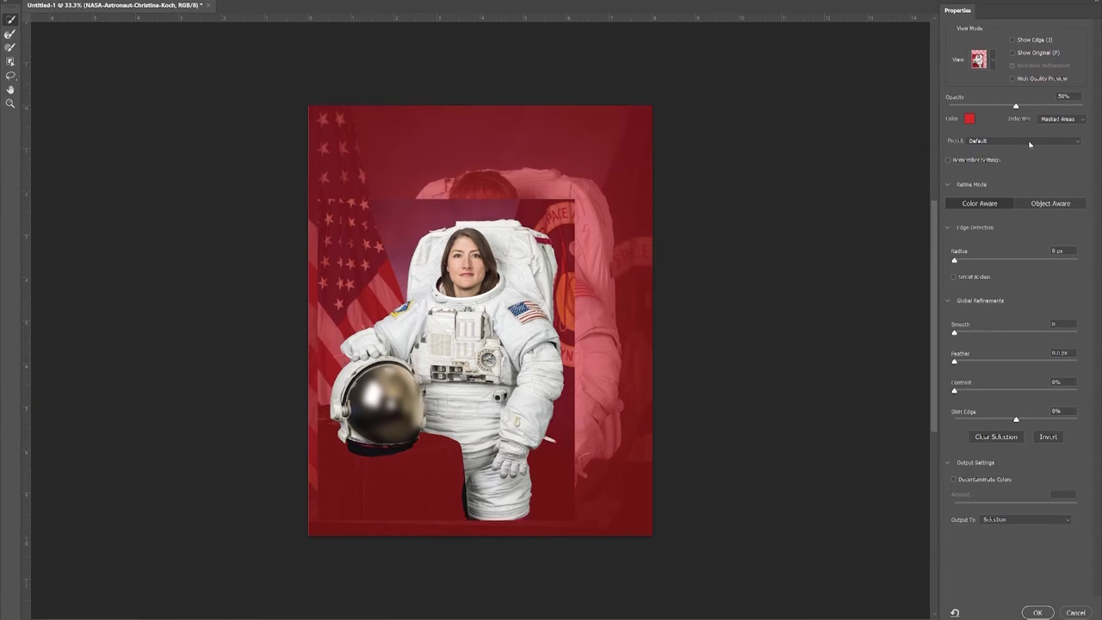
click(1026, 519)
click(1017, 547)
click(1038, 613)
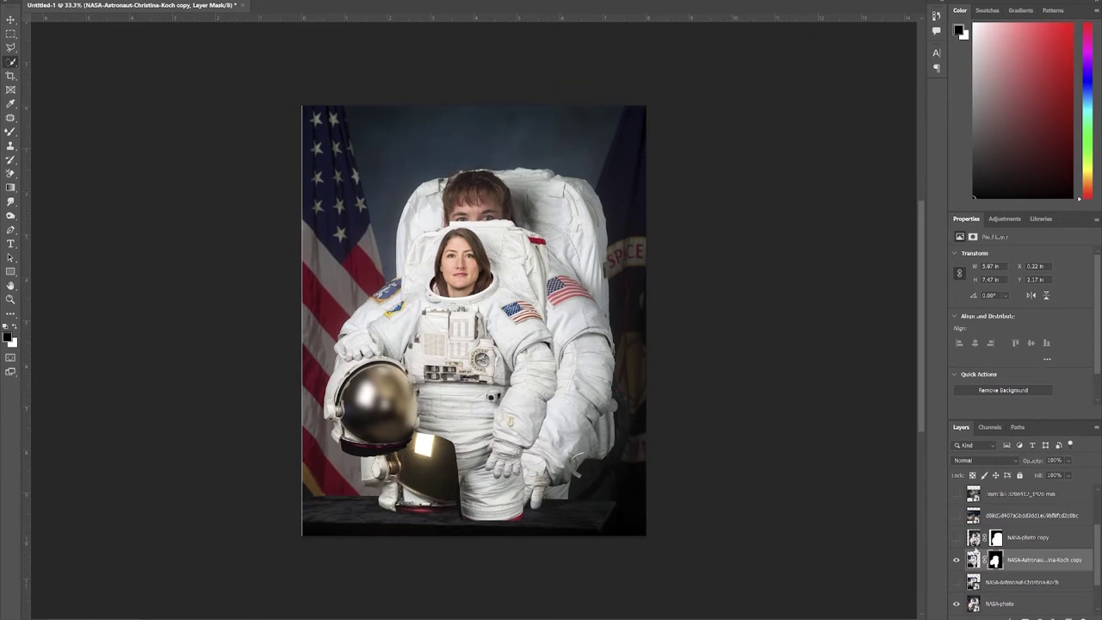
- Show the NASA-photo cutout again, scale it to about 6.3 by 7.9 inches and place it beside the other astronaut
click(956, 537)
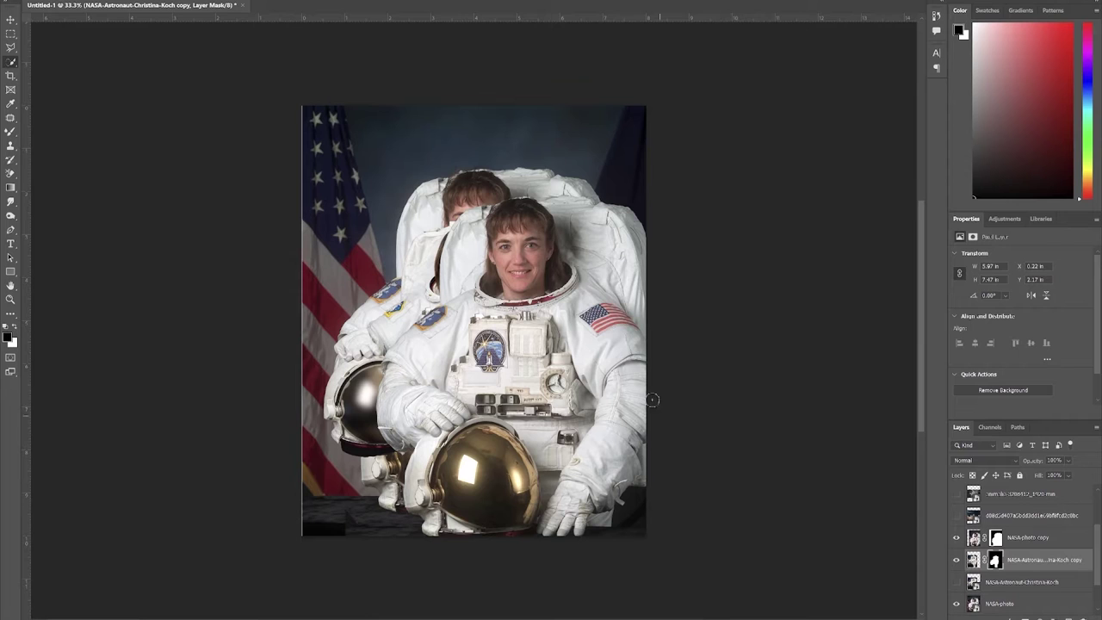
key(v)
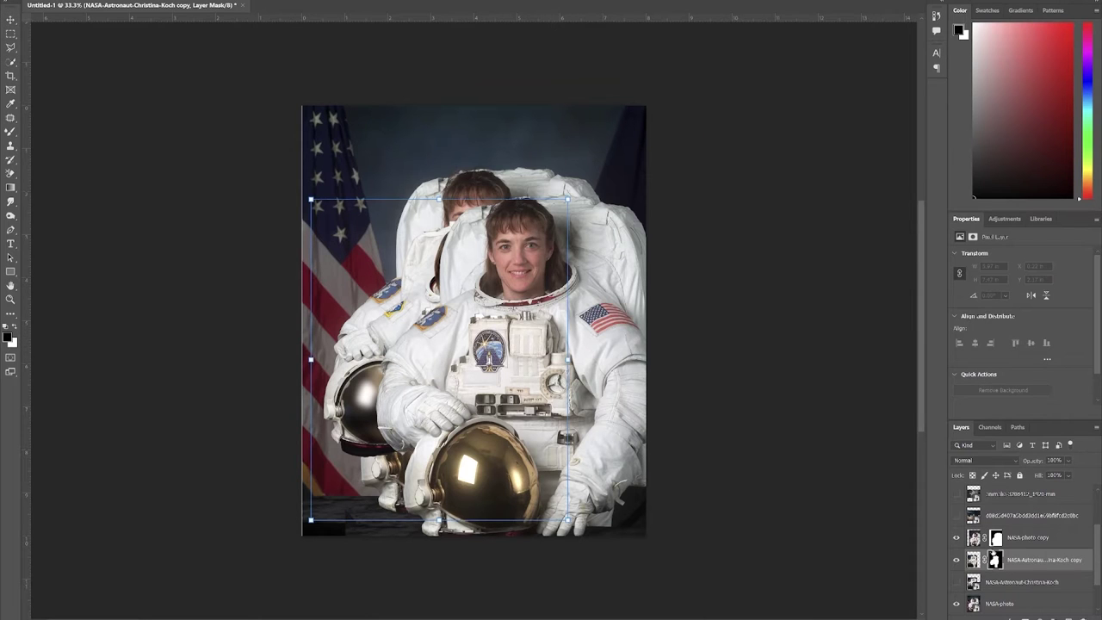
click(1016, 537)
drag(344, 130, 408, 231)
drag(584, 461, 585, 418)
key(Return)
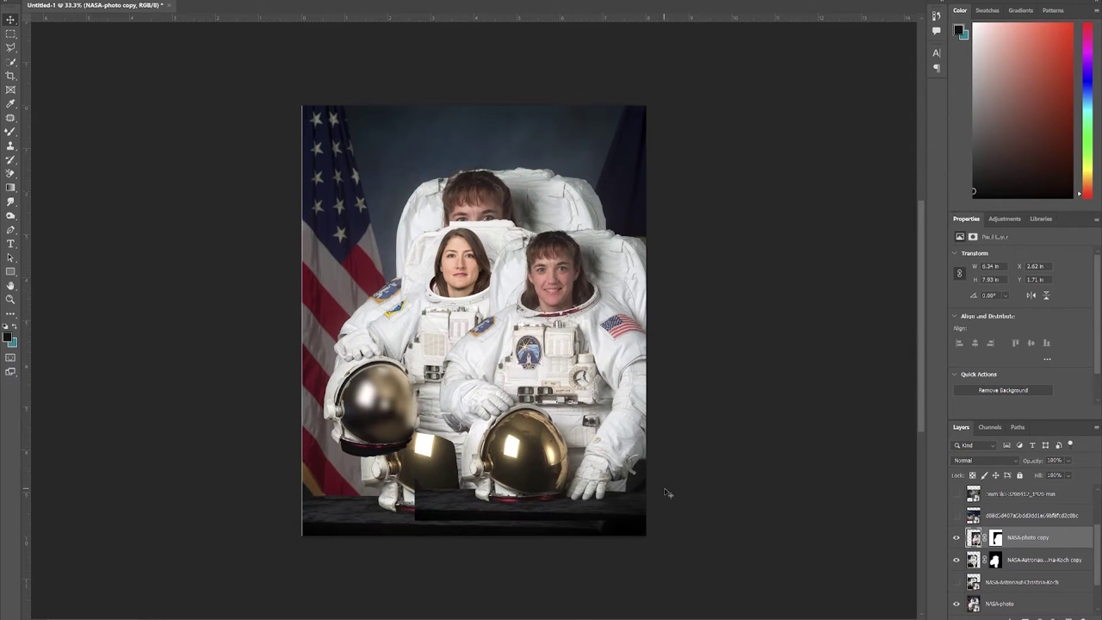
- Hide the original NASA-photo layer and paint white on the other astronaut's layer mask to reveal the black table under her helmet
click(955, 605)
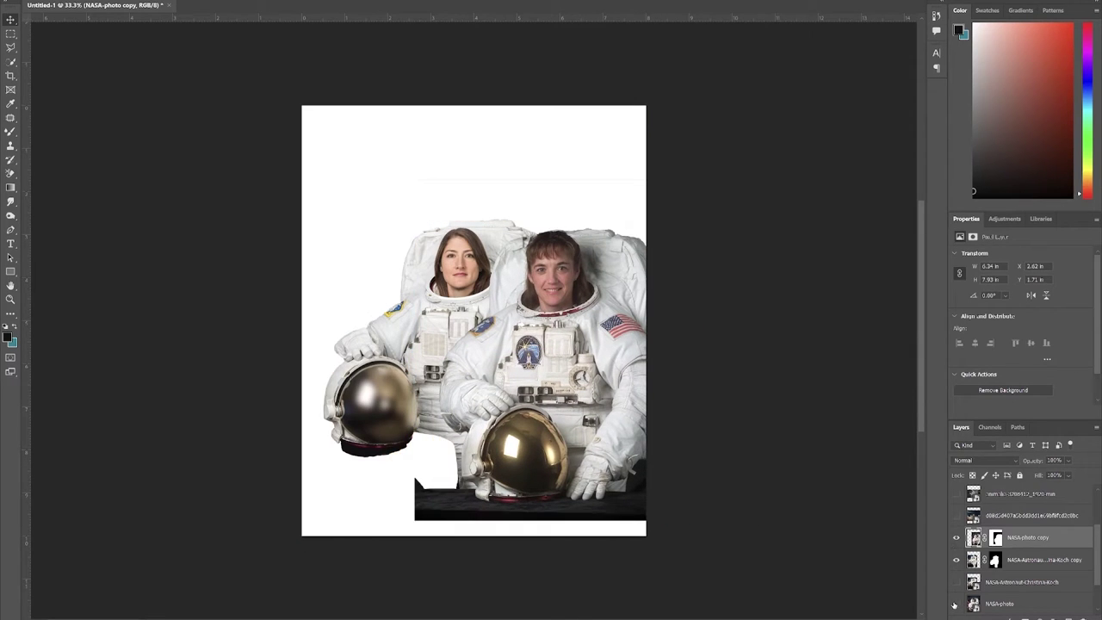
click(998, 538)
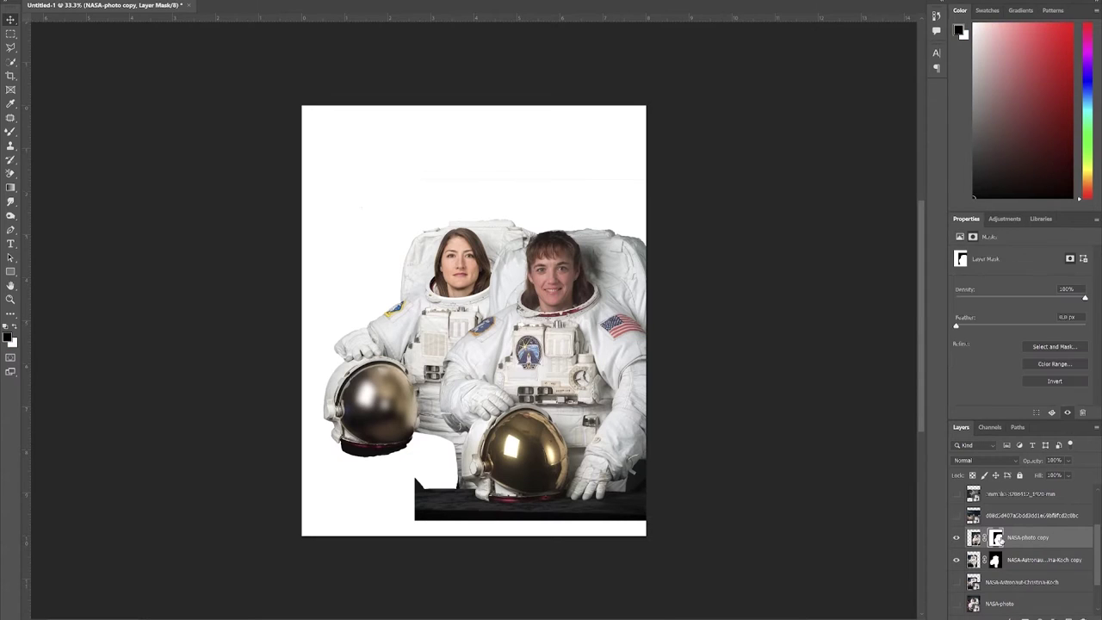
click(996, 564)
key(b)
key(x)
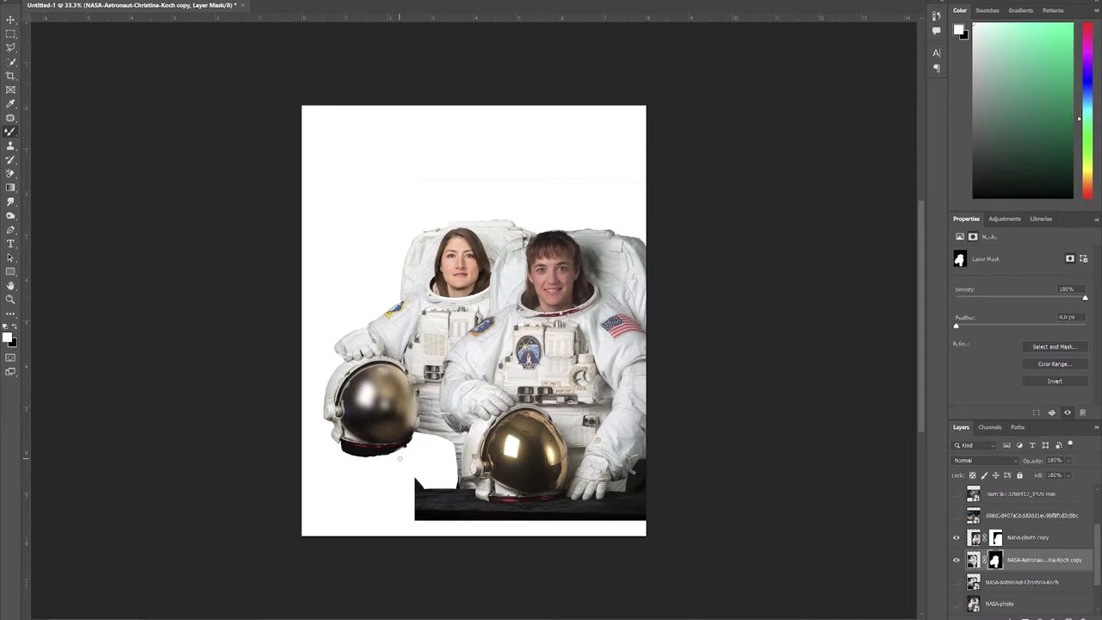
mouse_move(399, 462)
mouse_down()
mouse_move(448, 449)
mouse_move(451, 495)
mouse_move(388, 459)
mouse_move(310, 448)
mouse_move(426, 517)
mouse_up()
- Try painting black on the NASA-photo copy's layer mask to fade the table corner where the two black tables meet
click(996, 538)
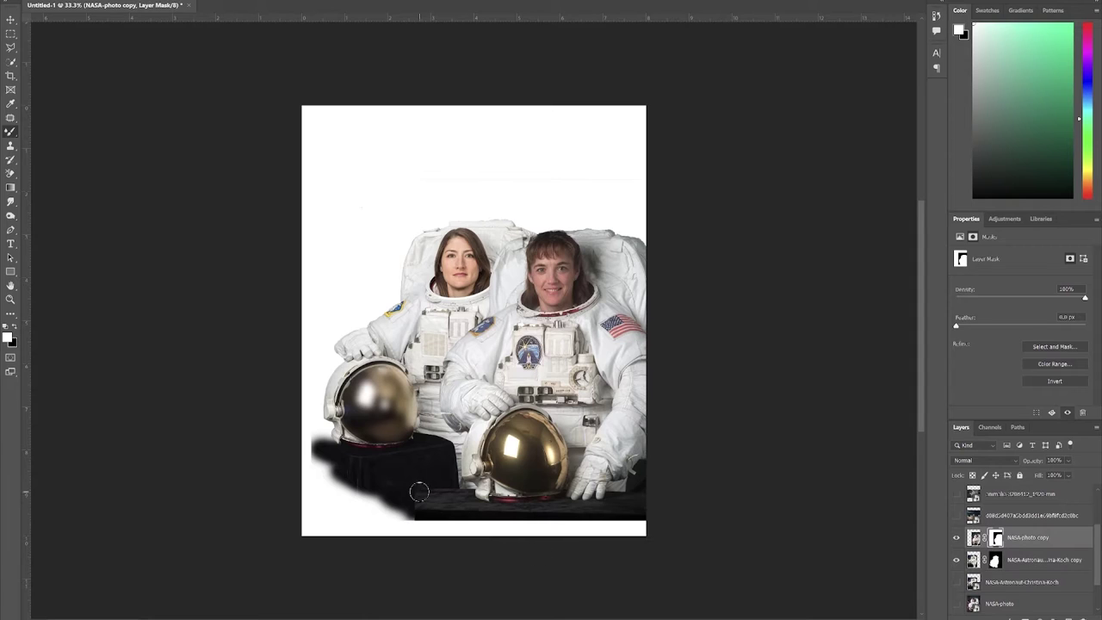
key(x)
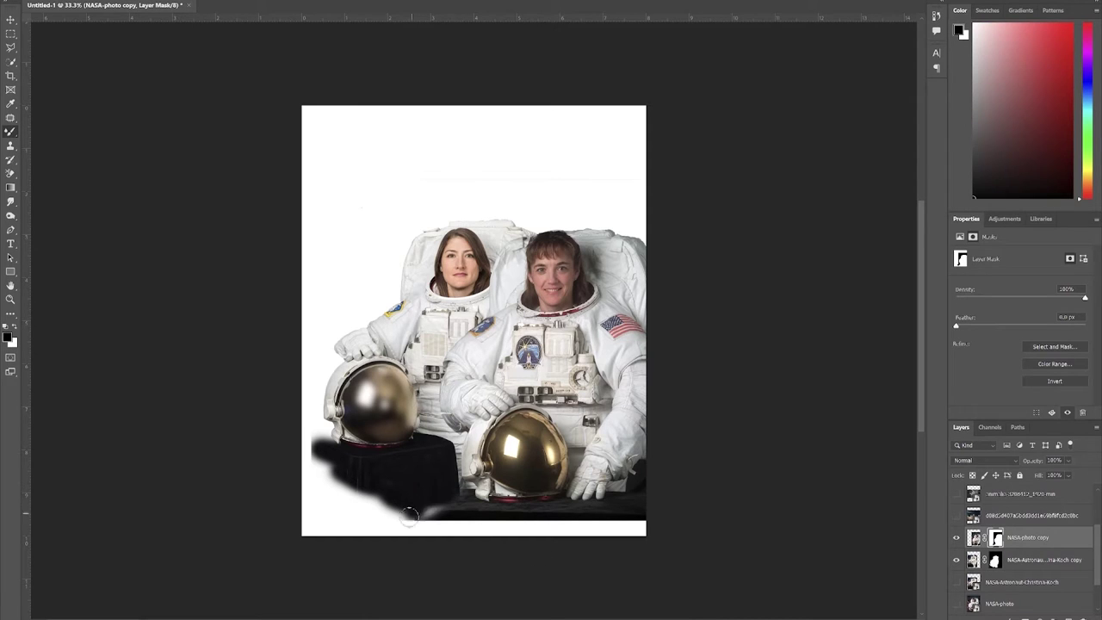
key(x)
key(x)
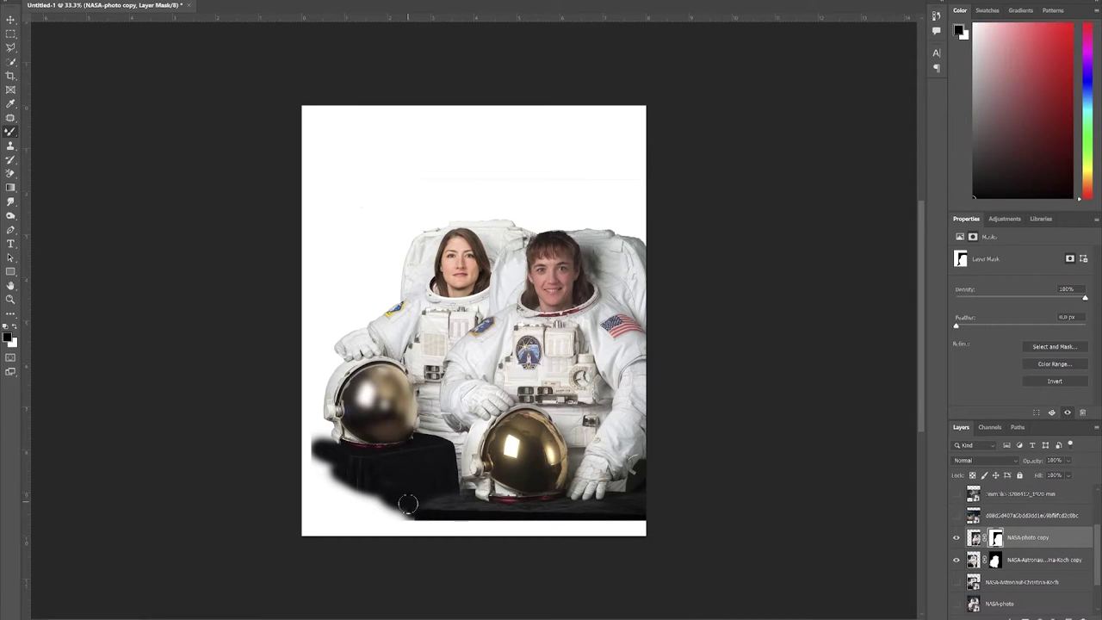
- Show the rocket launch layer, place it beneath both astronaut cutouts and scale it to about 9.7 by 8.1 inches to fill the sky
click(956, 515)
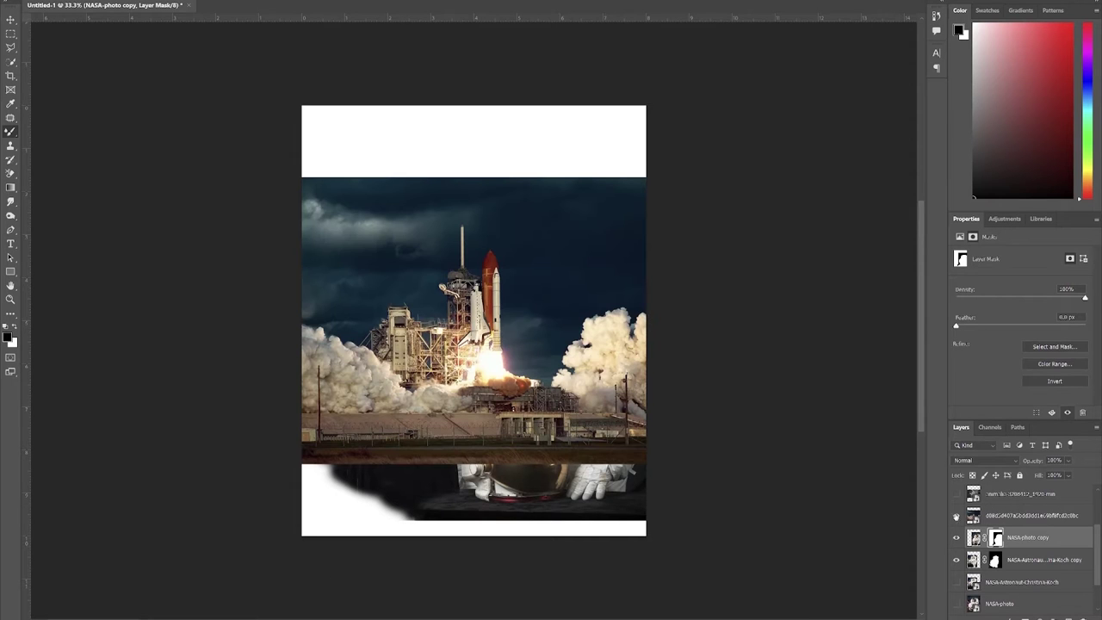
drag(972, 517, 972, 575)
key(ctrl+t)
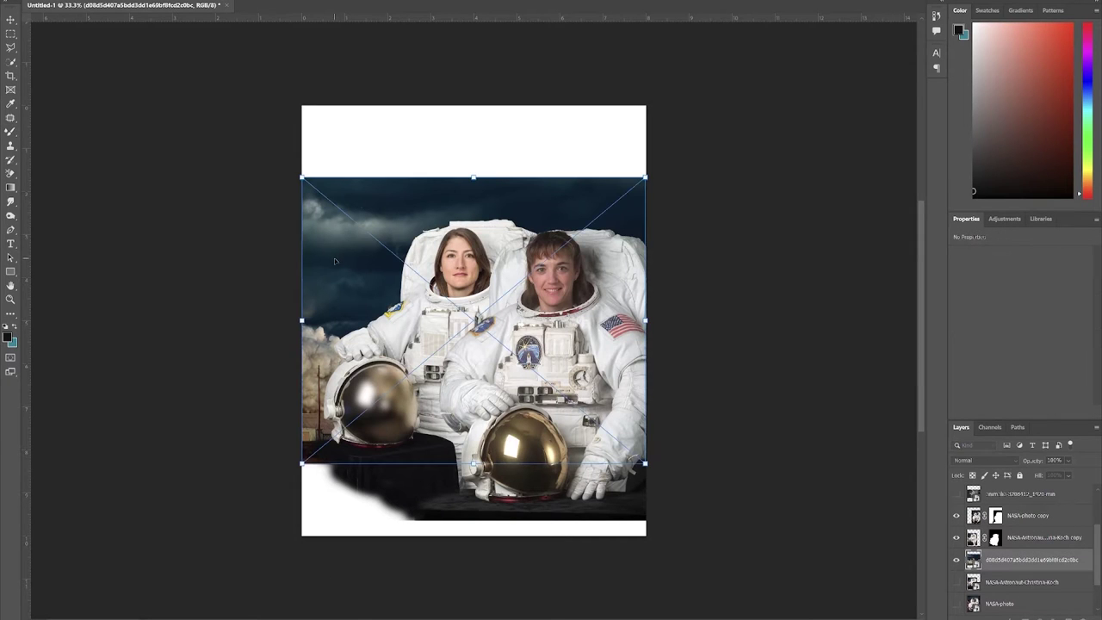
drag(646, 463, 587, 366)
key(Return)
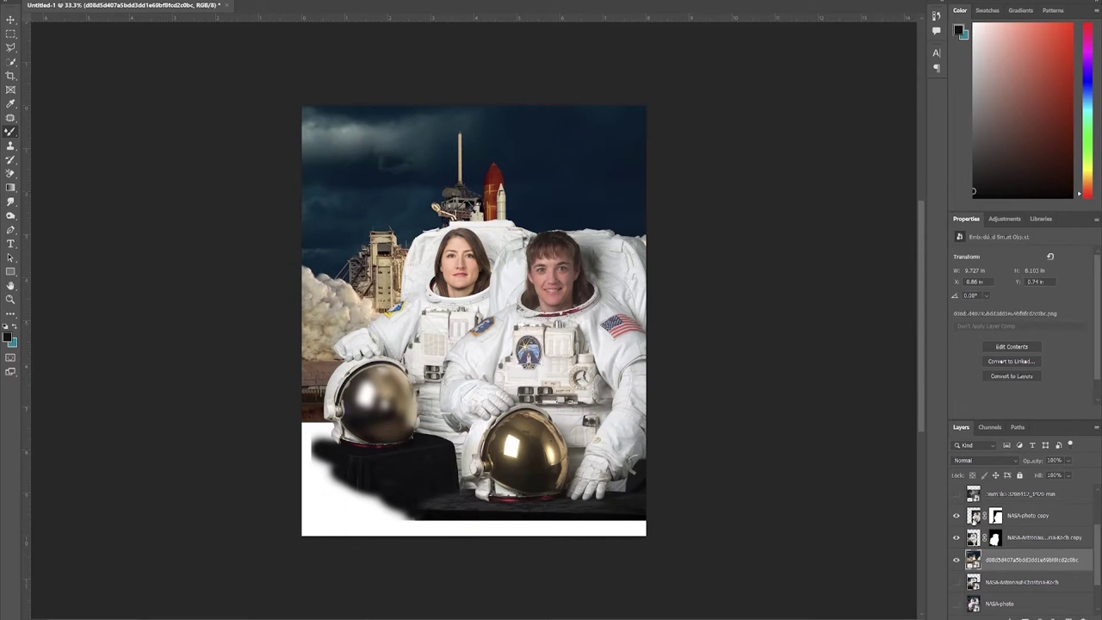
- Paint black on the rear astronaut's layer mask to start erasing her face
click(996, 537)
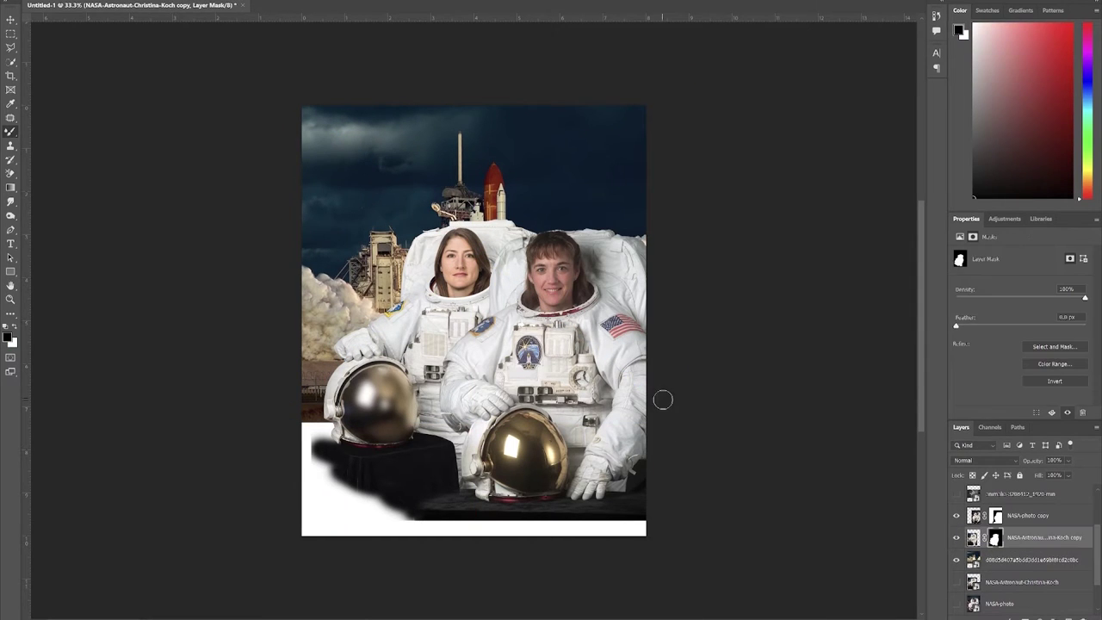
drag(462, 234, 476, 274)
key(ctrl+plus)
key(ctrl+plus)
key(ctrl+plus)
key(ctrl+plus)
key(ctrl+plus)
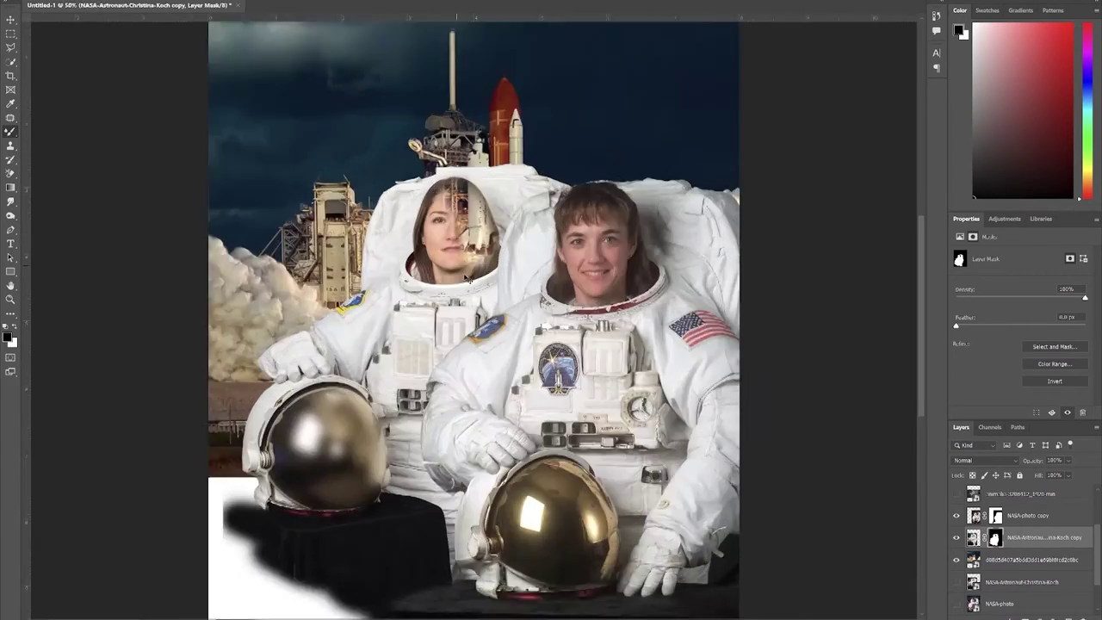
drag(388, 95, 547, 572)
drag(536, 277, 525, 343)
- Hide the rocket launch layer and paint away the rest of the rear astronaut's face on her layer mask
scroll(959, 591, down, 2)
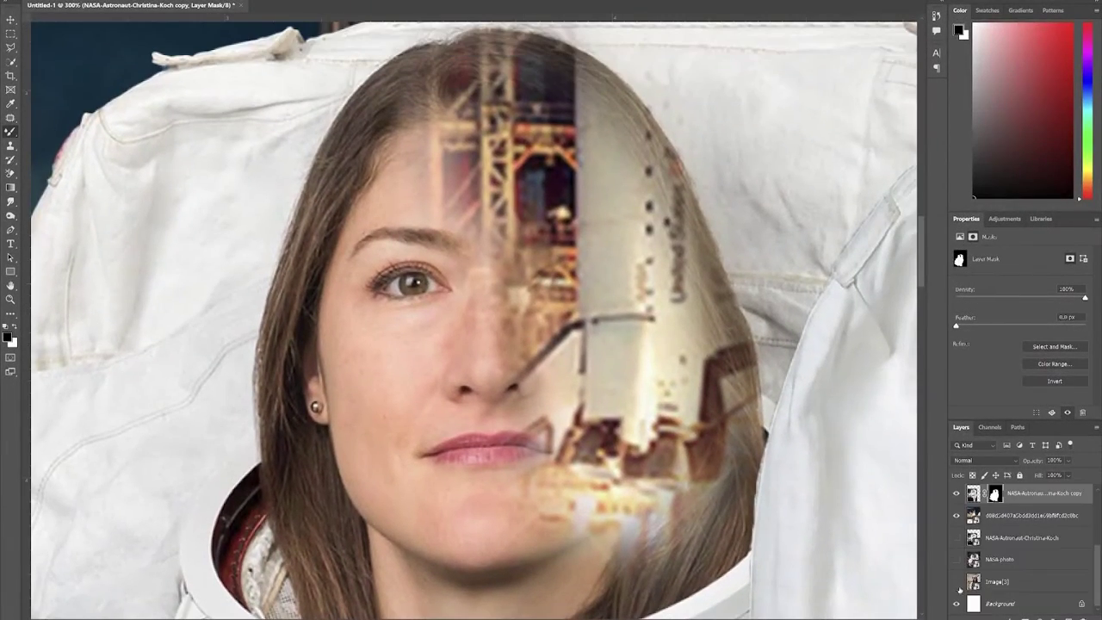
scroll(959, 560, up, 1)
click(957, 537)
mouse_move(461, 140)
mouse_down()
mouse_move(381, 264)
mouse_move(583, 414)
mouse_move(632, 487)
mouse_up()
drag(322, 508, 449, 428)
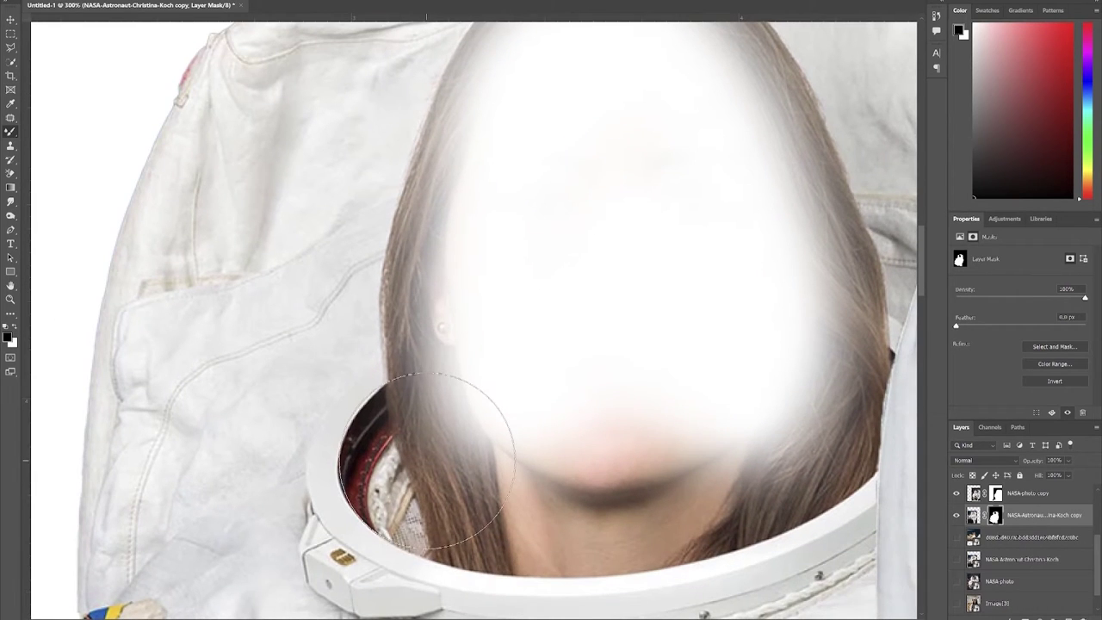
- With a hard-edged brush, mask out the rear astronaut's neck and lower hair, using a smaller size along the inside of the suit's neck ring
right_click(431, 457)
mouse_move(480, 464)
mouse_down()
mouse_move(475, 440)
mouse_move(475, 465)
mouse_move(603, 468)
mouse_move(717, 437)
mouse_move(770, 406)
mouse_up()
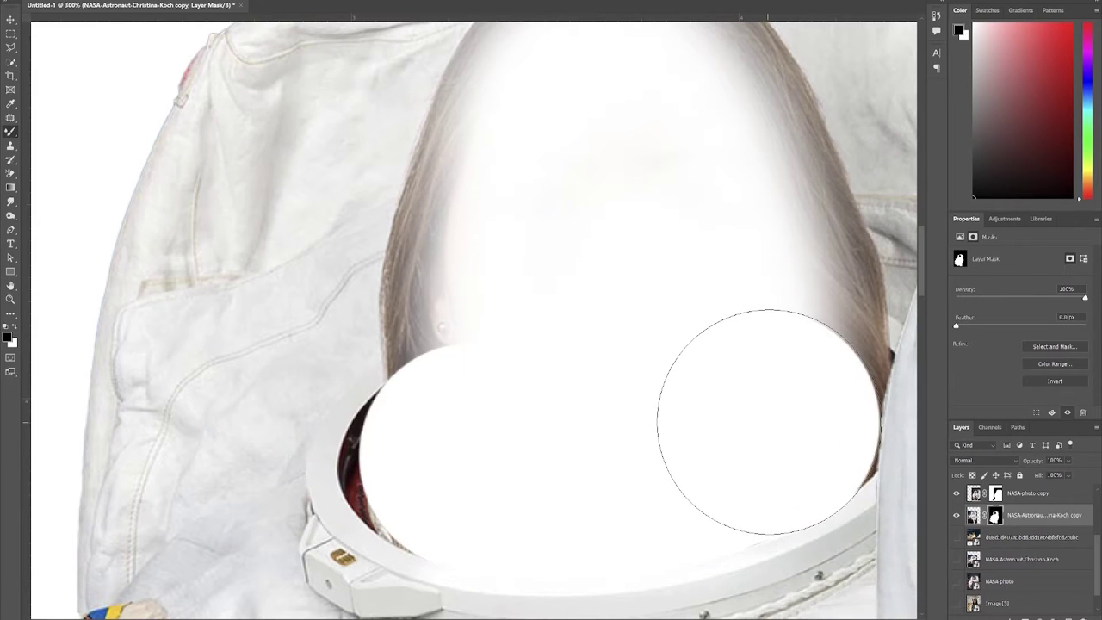
key(bracketleft)
key(bracketleft)
key(bracketleft)
key(bracketleft)
key(bracketleft)
key(bracketleft)
key(bracketleft)
drag(846, 470, 873, 358)
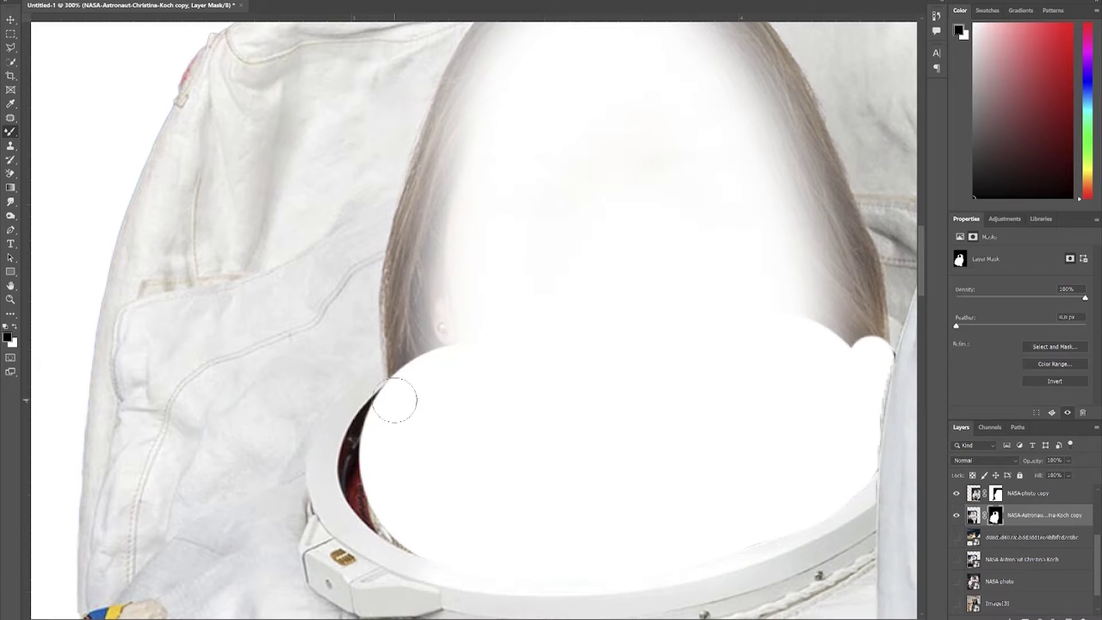
mouse_move(395, 401)
mouse_down()
mouse_move(359, 461)
mouse_move(392, 518)
mouse_up()
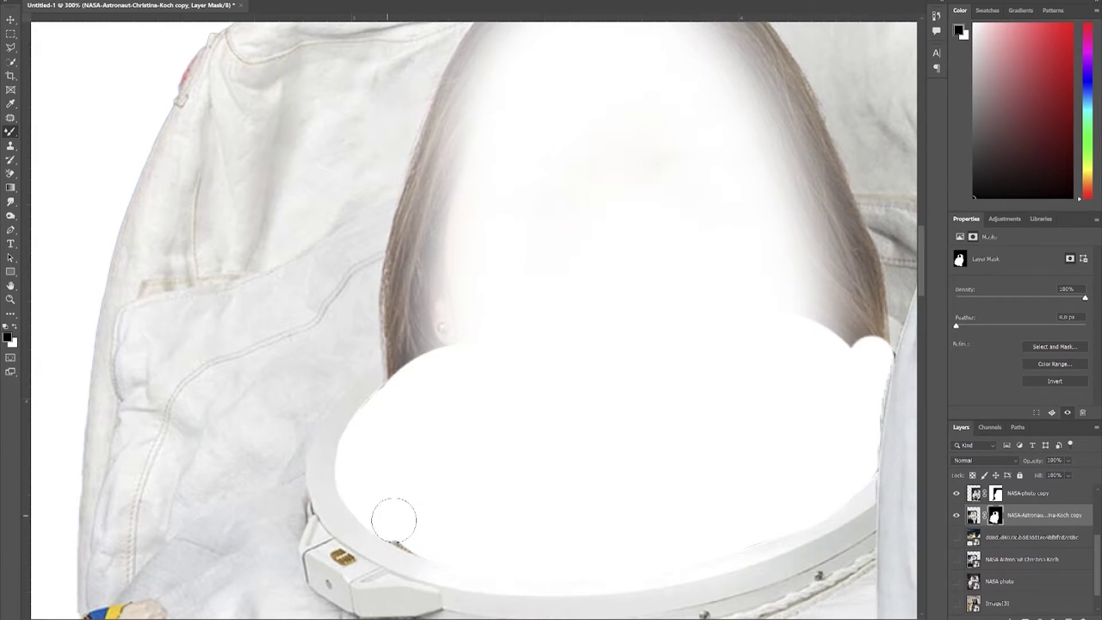
- Mask out the rear astronaut's hair along its left side and over the top of the head
scroll(584, 191, up, 5)
mouse_move(553, 154)
mouse_down()
mouse_move(492, 199)
mouse_move(438, 300)
mouse_move(402, 438)
mouse_move(401, 556)
mouse_up()
click(6, 337)
click(568, 203)
mouse_move(404, 551)
mouse_down()
mouse_move(400, 444)
mouse_move(401, 455)
mouse_move(442, 460)
mouse_move(464, 519)
mouse_up()
click(138, 1)
click(568, 203)
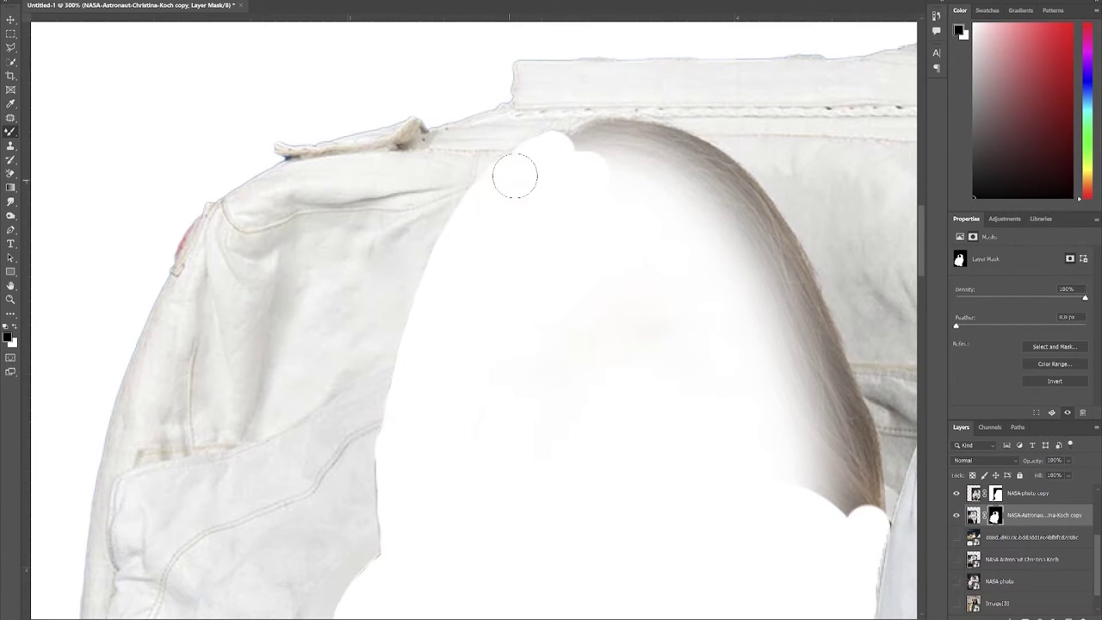
mouse_move(579, 155)
mouse_down()
mouse_move(604, 145)
mouse_move(568, 153)
mouse_move(668, 149)
mouse_move(750, 207)
mouse_up()
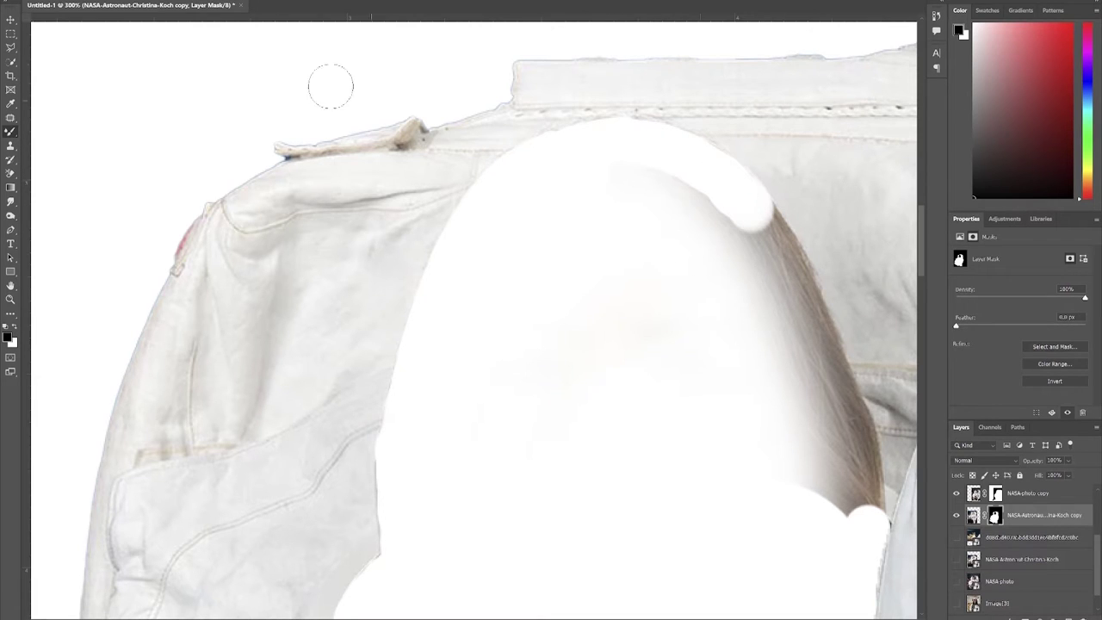
- Mask out the remaining hair down the right side of the rear astronaut's head, cleaning the brush between strokes
click(130, 2)
click(129, 11)
drag(602, 167, 742, 362)
click(130, 2)
click(129, 11)
mouse_move(760, 207)
mouse_down()
mouse_move(792, 322)
mouse_move(760, 207)
mouse_move(747, 212)
mouse_move(780, 248)
mouse_move(855, 447)
mouse_move(864, 517)
mouse_up()
drag(820, 439, 827, 507)
drag(788, 275, 837, 399)
click(118, 2)
click(563, 220)
drag(799, 288, 869, 452)
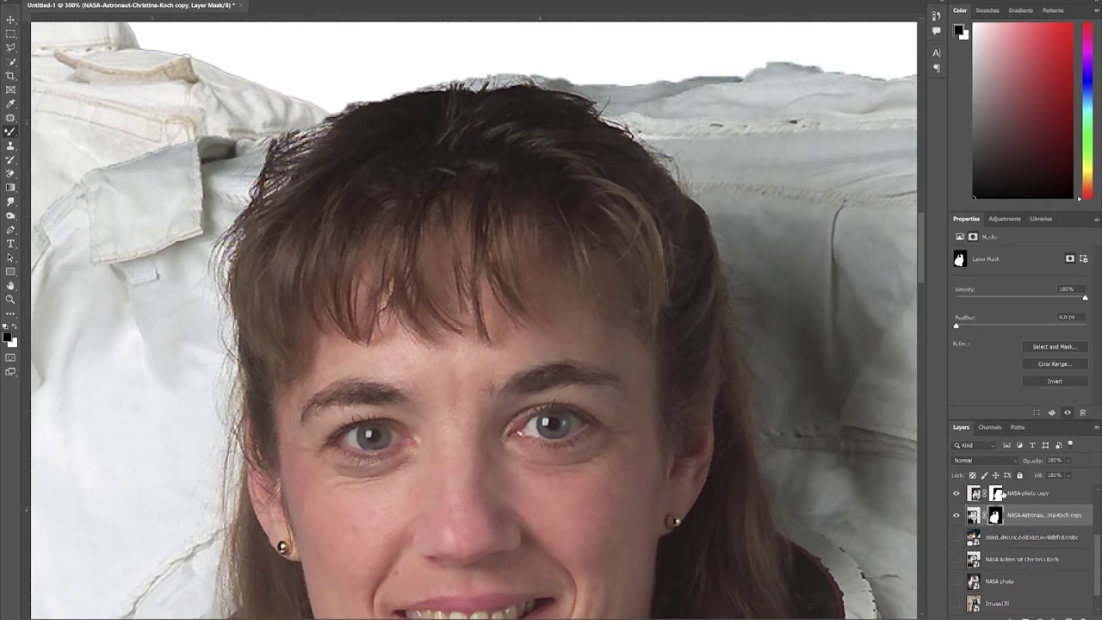
- On the NASA-photo copy's layer mask, paint black along the front astronaut's hair outline across the top and down the sides
click(1001, 495)
mouse_move(399, 118)
mouse_down()
mouse_move(340, 138)
mouse_move(307, 163)
mouse_up()
mouse_move(293, 164)
mouse_down()
mouse_move(428, 118)
mouse_move(543, 118)
mouse_move(478, 115)
mouse_move(526, 113)
mouse_move(589, 128)
mouse_move(691, 233)
mouse_move(720, 478)
mouse_up()
mouse_move(268, 199)
mouse_down()
mouse_move(244, 285)
mouse_move(257, 484)
mouse_up()
click(128, 2)
click(143, 25)
click(128, 2)
click(129, 10)
- Mask out more of the front astronaut's hair at the side, crown and bangs, cleaning the brush between strokes
mouse_move(286, 214)
mouse_down()
mouse_move(270, 460)
mouse_move(316, 596)
mouse_up()
drag(316, 174, 298, 273)
drag(371, 160, 534, 155)
click(128, 1)
click(129, 10)
mouse_move(427, 148)
mouse_down()
mouse_move(493, 155)
mouse_move(645, 248)
mouse_move(656, 284)
mouse_up()
click(127, 1)
click(129, 10)
mouse_move(339, 205)
mouse_down()
mouse_move(317, 303)
mouse_move(493, 234)
mouse_up()
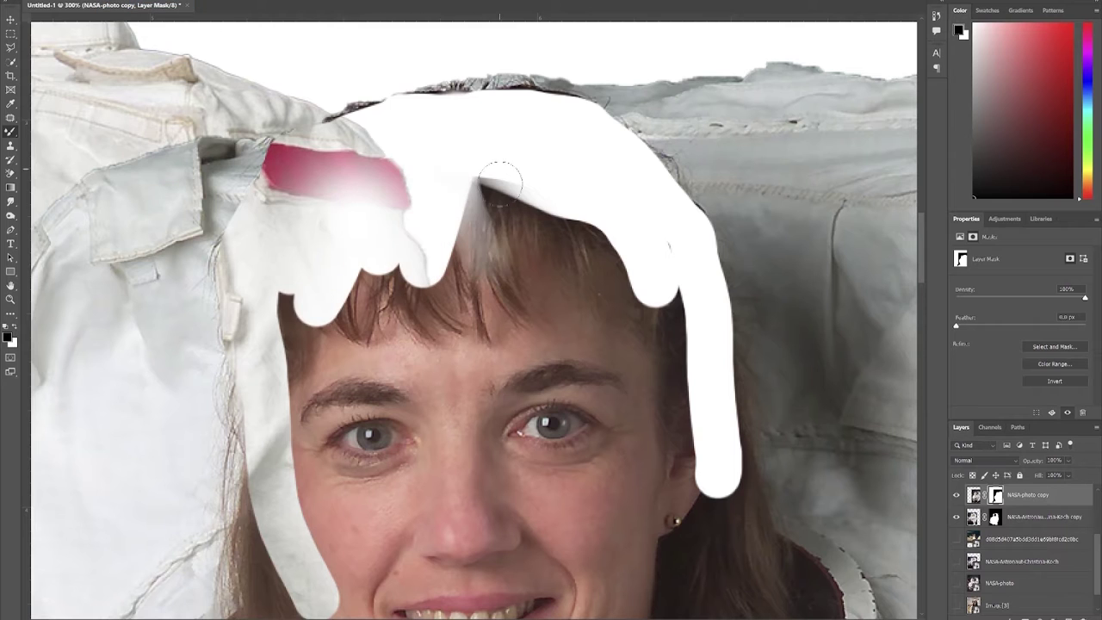
click(127, 1)
click(129, 8)
- Mask out the front astronaut's neck and hair along the inside of the suit's neck ring and up both sides
drag(410, 618, 453, 295)
scroll(452, 296, up, 1)
mouse_move(297, 288)
mouse_down()
mouse_move(247, 347)
mouse_move(253, 393)
mouse_move(287, 435)
mouse_move(425, 461)
mouse_move(575, 454)
mouse_move(673, 422)
mouse_move(797, 349)
mouse_up()
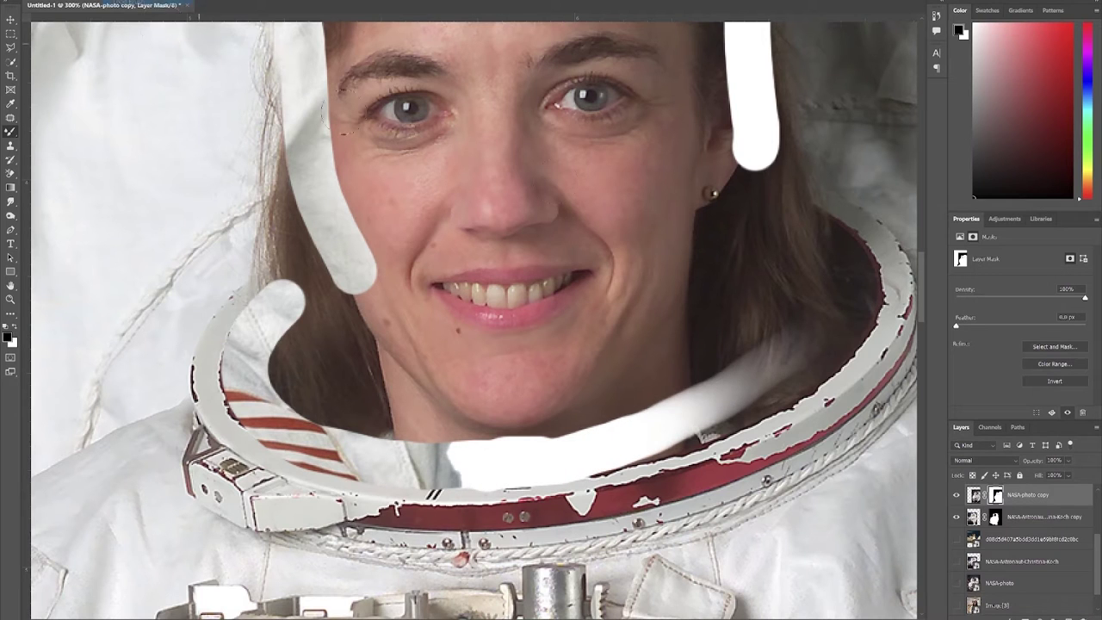
mouse_move(814, 236)
mouse_down()
mouse_move(853, 265)
mouse_move(858, 299)
mouse_move(844, 325)
mouse_move(809, 360)
mouse_move(719, 396)
mouse_up()
mouse_move(812, 345)
mouse_down()
mouse_move(792, 377)
mouse_move(702, 417)
mouse_up()
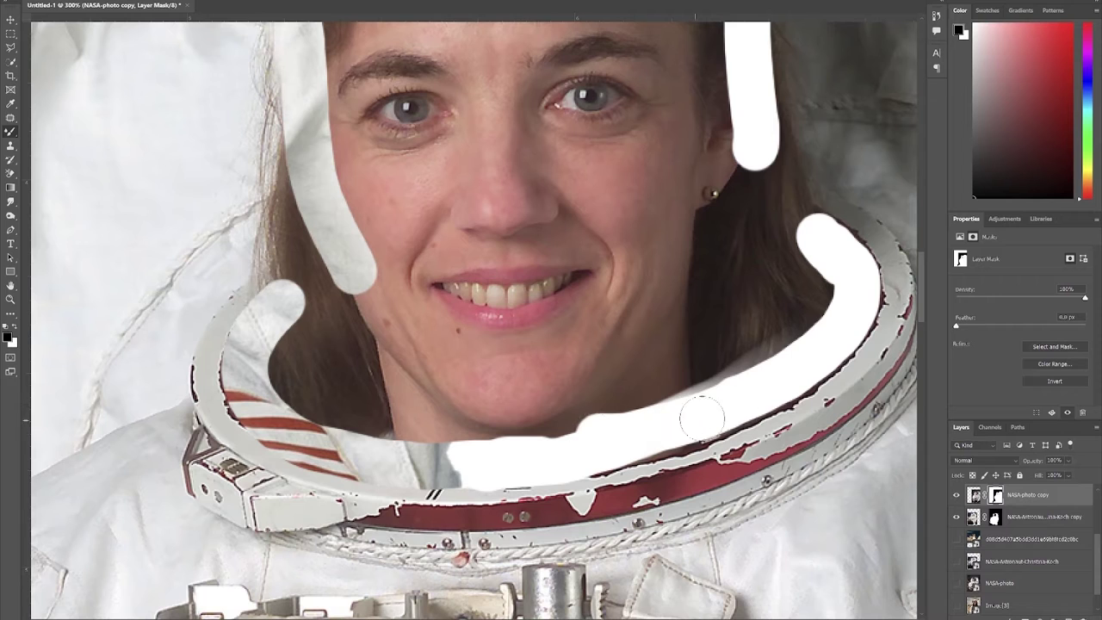
mouse_move(759, 391)
mouse_down()
mouse_move(616, 450)
mouse_move(521, 463)
mouse_up()
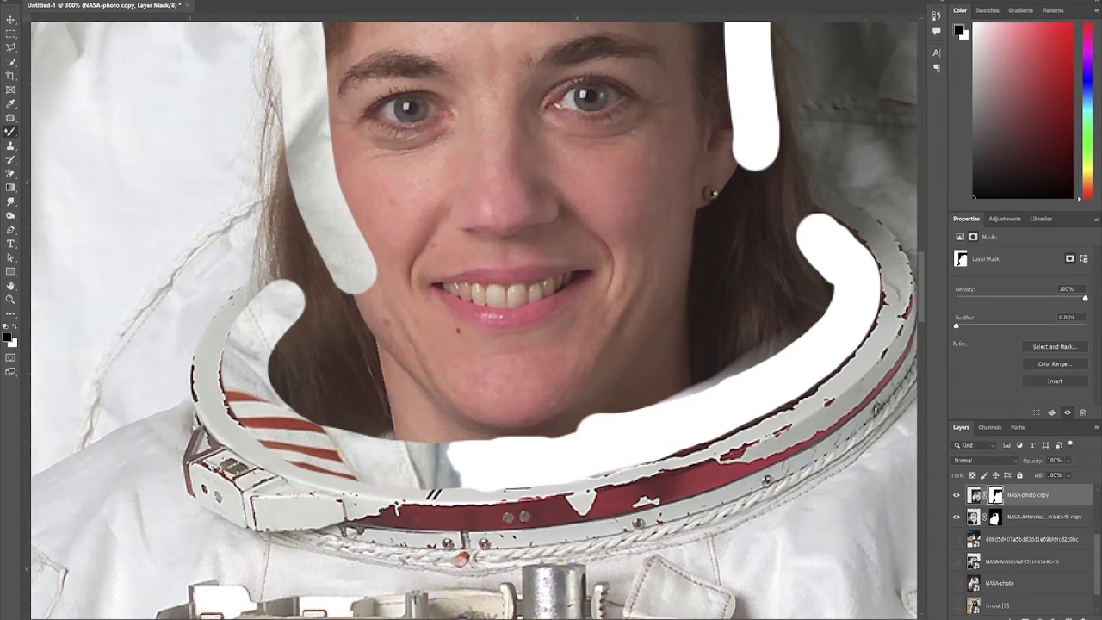
drag(756, 142, 823, 259)
mouse_move(297, 142)
mouse_down()
mouse_move(291, 226)
mouse_move(224, 397)
mouse_up()
- Enlarge the brush and mask out the rest of the front astronaut's face and hair, leaving the suit empty
key(])
key(])
key(])
key(])
mouse_move(349, 247)
mouse_down()
mouse_move(591, 381)
mouse_move(738, 198)
mouse_move(430, 252)
mouse_move(504, 308)
mouse_up()
drag(560, 198, 544, 445)
mouse_move(478, 129)
mouse_down()
mouse_move(348, 400)
mouse_move(495, 163)
mouse_move(591, 152)
mouse_move(608, 414)
mouse_move(541, 283)
mouse_move(526, 438)
mouse_up()
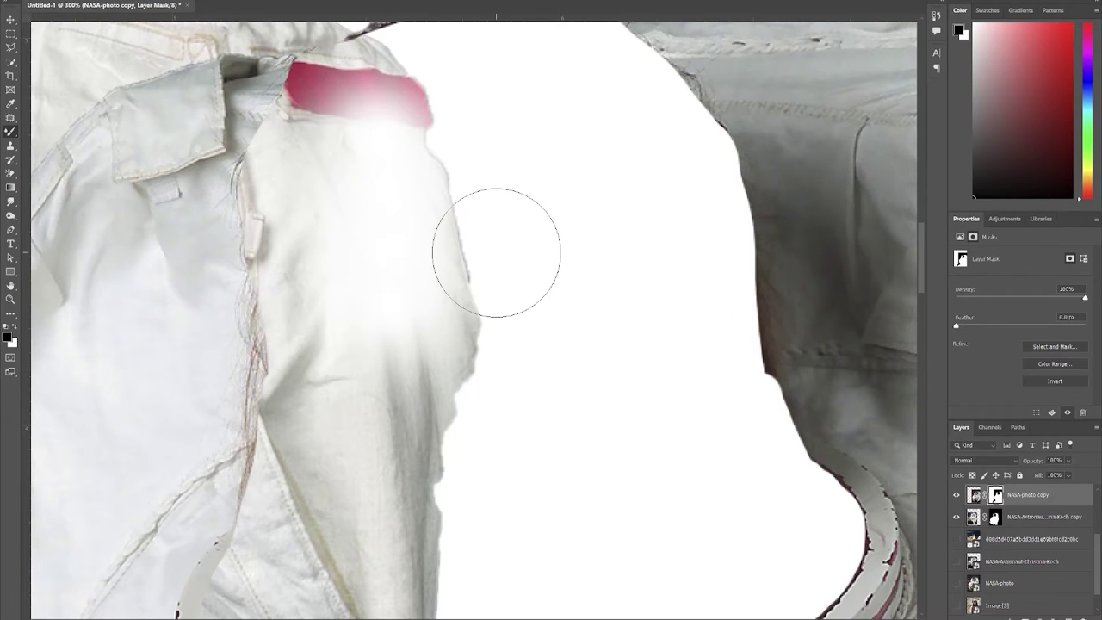
- Show the Image[3] portrait layer and move it above the NASA-photo cutout in the layer stack
click(956, 606)
drag(981, 606, 982, 494)
key(ctrl+minus)
key(ctrl+minus)
key(ctrl+minus)
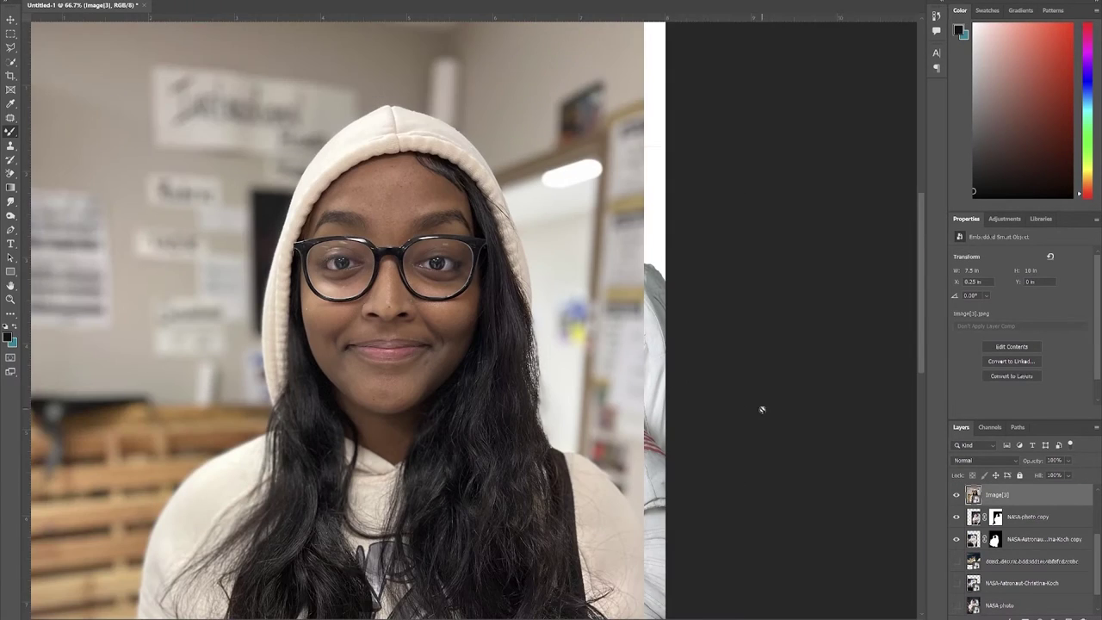
drag(555, 445, 662, 367)
key(ctrl+minus)
key(ctrl+minus)
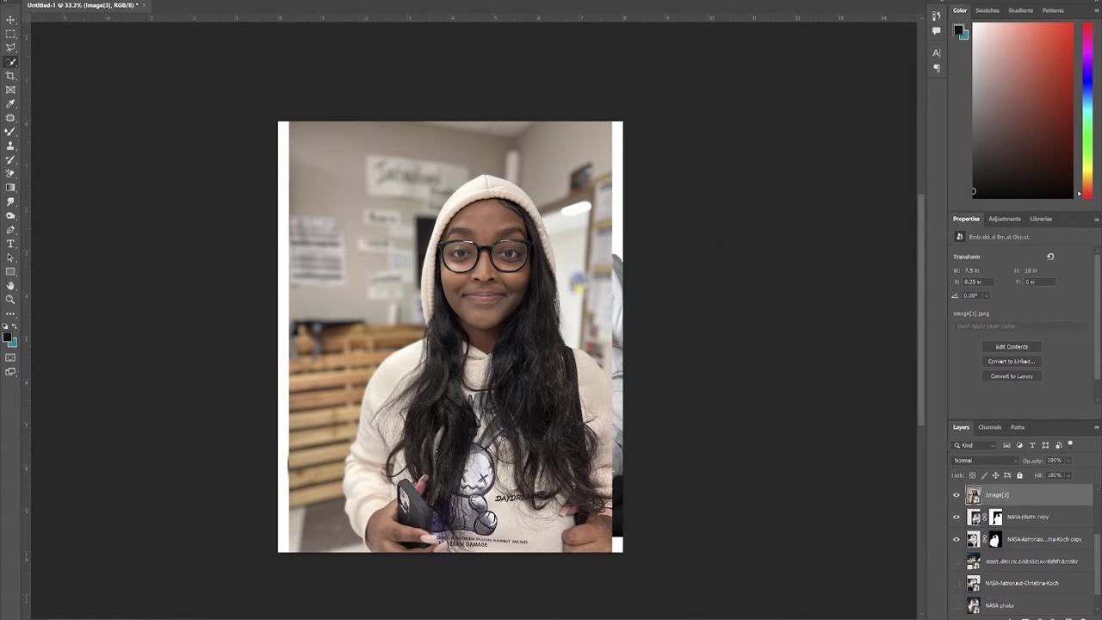
- Select the hooded person in Image[3] with Select and Mask and output the selection to a new layer with a layer mask
key(ctrl+alt+r)
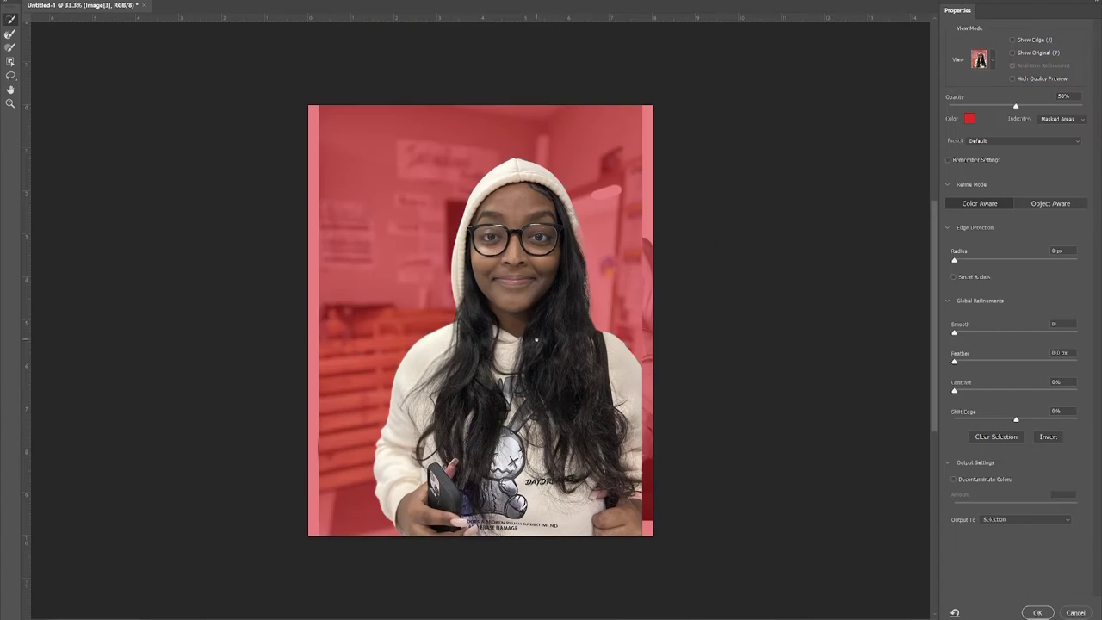
click(1039, 613)
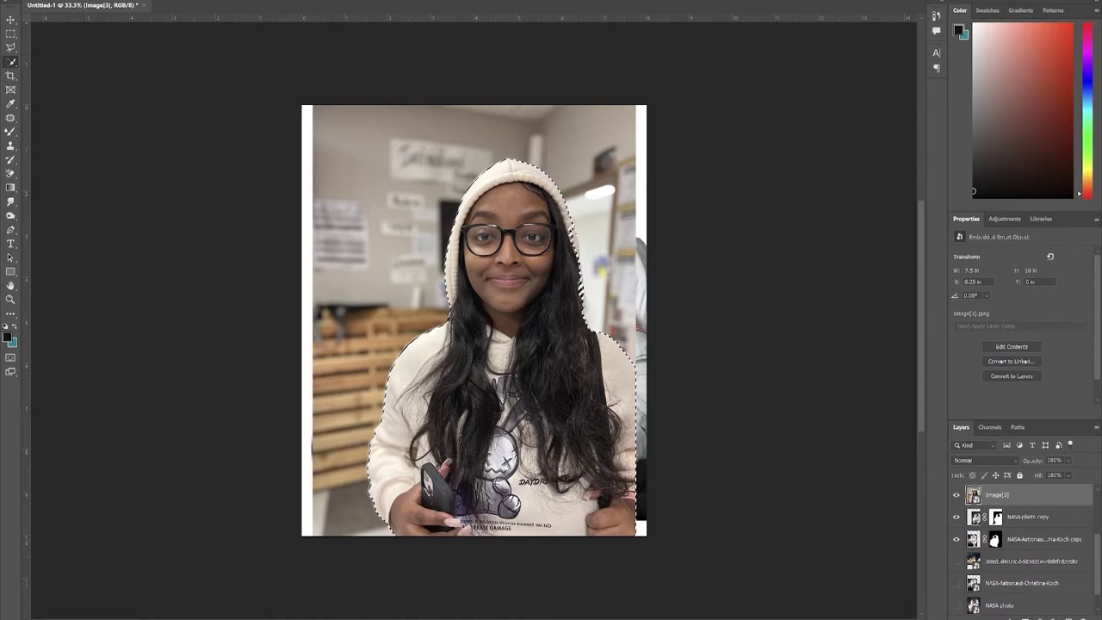
key(ctrl+alt+r)
click(1027, 520)
click(1028, 552)
click(1038, 612)
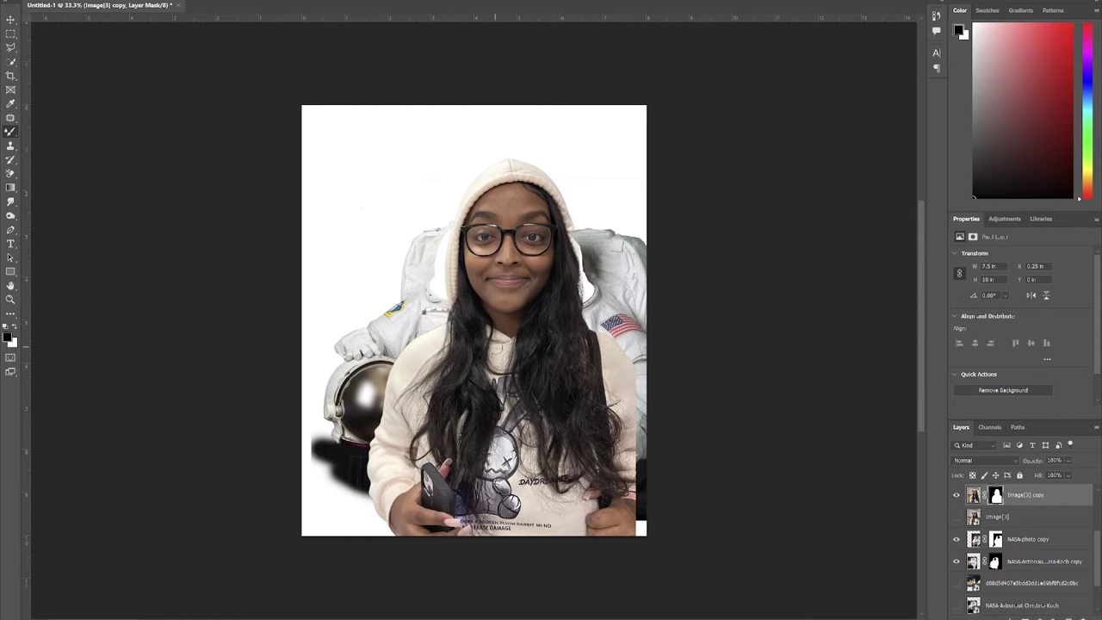
- On the Image[3] copy's layer mask, paint black over the hoodie collar and chest fabric visible between the hair below the neck
key(ctrl+plus)
key(ctrl+plus)
key(ctrl+plus)
key(ctrl+plus)
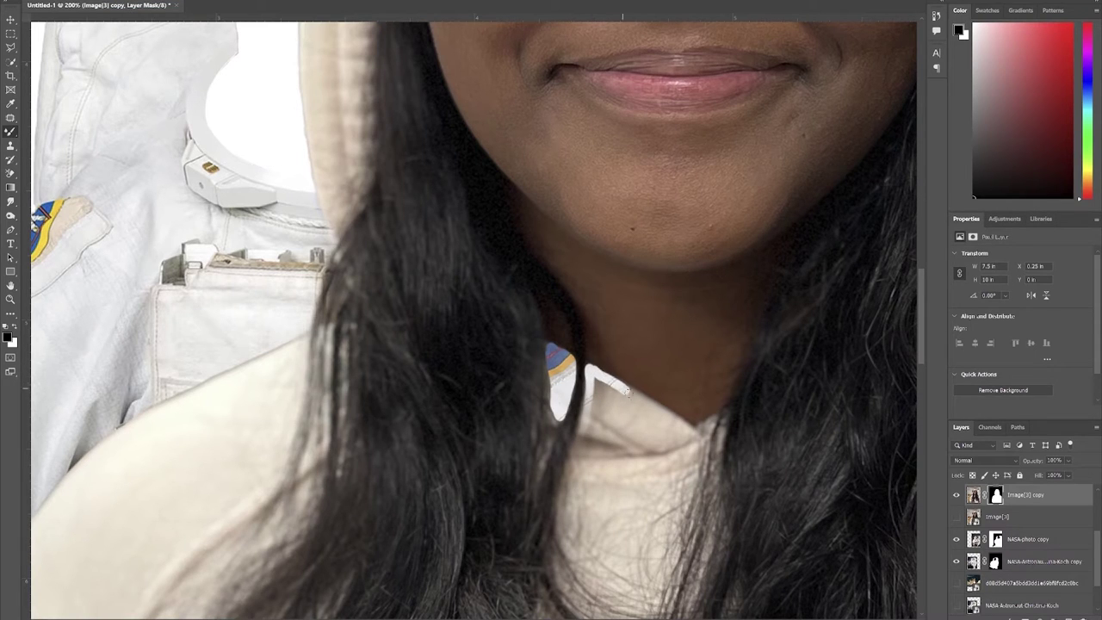
drag(627, 389, 695, 427)
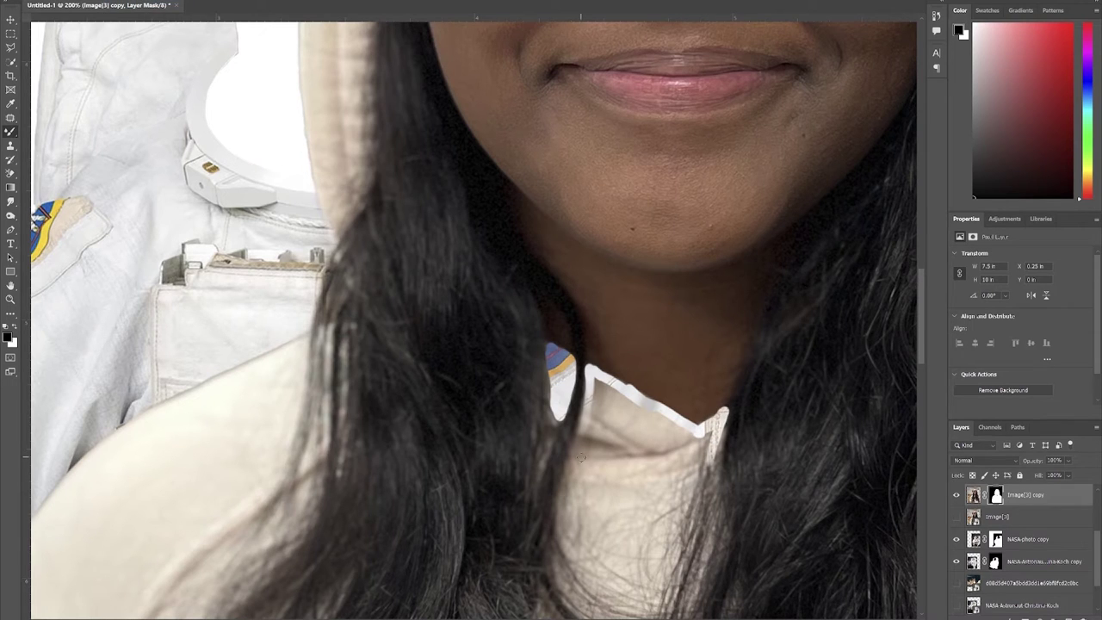
mouse_move(601, 389)
mouse_down()
mouse_move(604, 441)
mouse_move(601, 409)
mouse_move(572, 499)
mouse_move(574, 538)
mouse_move(627, 591)
mouse_up()
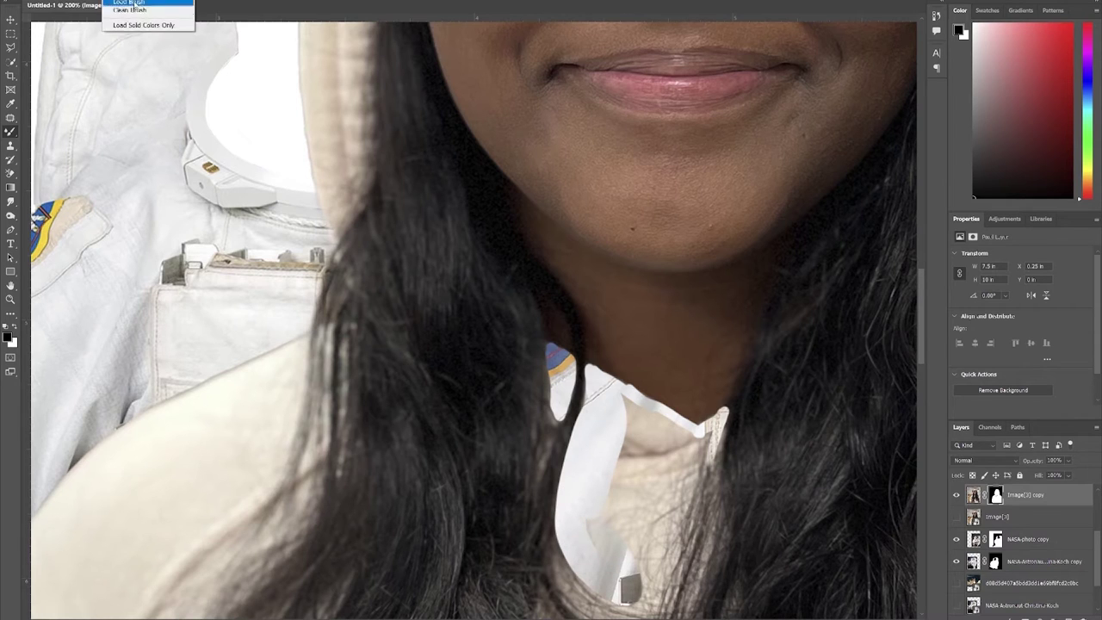
mouse_move(609, 405)
mouse_down()
mouse_move(664, 428)
mouse_move(689, 504)
mouse_move(651, 572)
mouse_move(651, 496)
mouse_up()
mouse_move(636, 443)
mouse_down()
mouse_move(598, 538)
mouse_move(660, 524)
mouse_up()
mouse_move(548, 545)
mouse_down()
mouse_move(551, 341)
mouse_move(572, 334)
mouse_move(577, 354)
mouse_move(556, 427)
mouse_move(614, 455)
mouse_move(680, 319)
mouse_up()
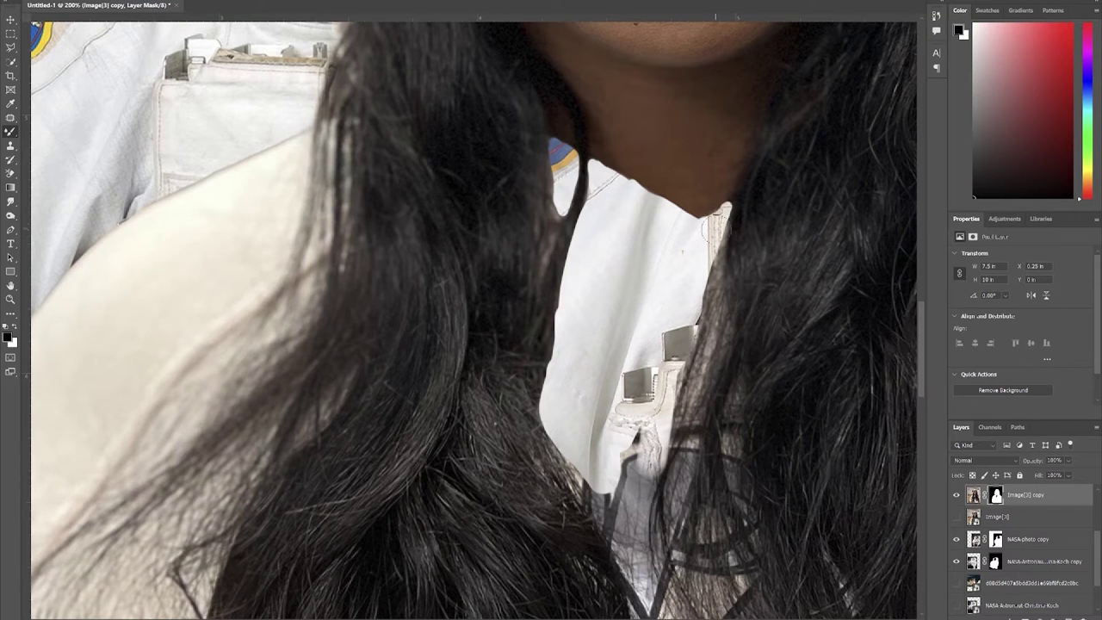
- Mask out the strip of hoodie along the inner edge of the right-hand hair and clean the brush
mouse_move(711, 229)
mouse_down()
mouse_move(695, 487)
mouse_move(698, 594)
mouse_up()
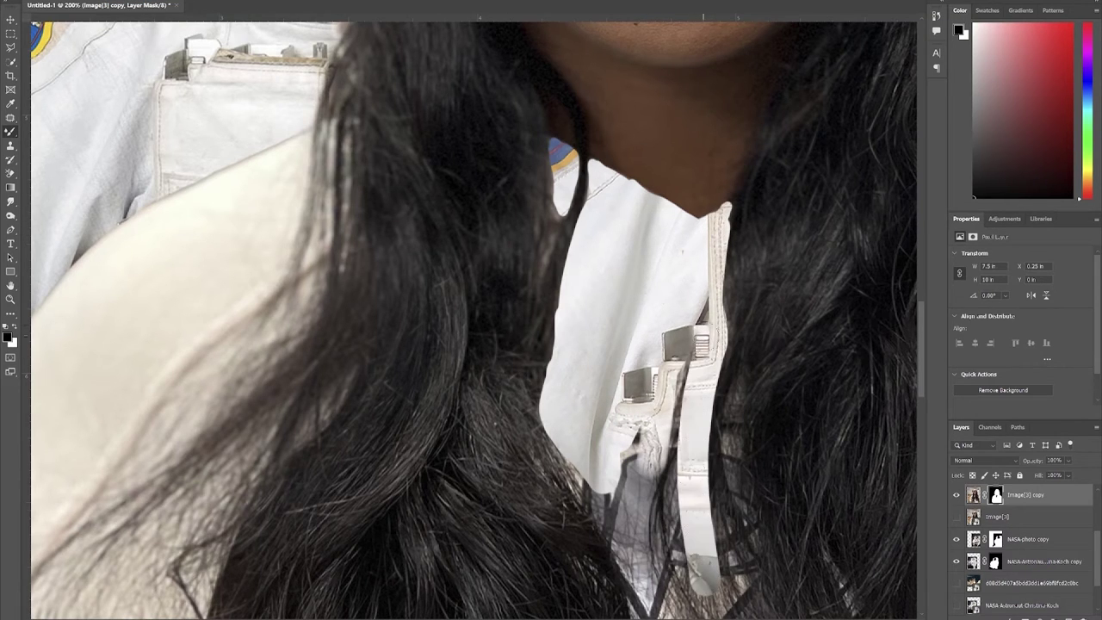
drag(685, 340, 674, 547)
click(106, 1)
click(128, 11)
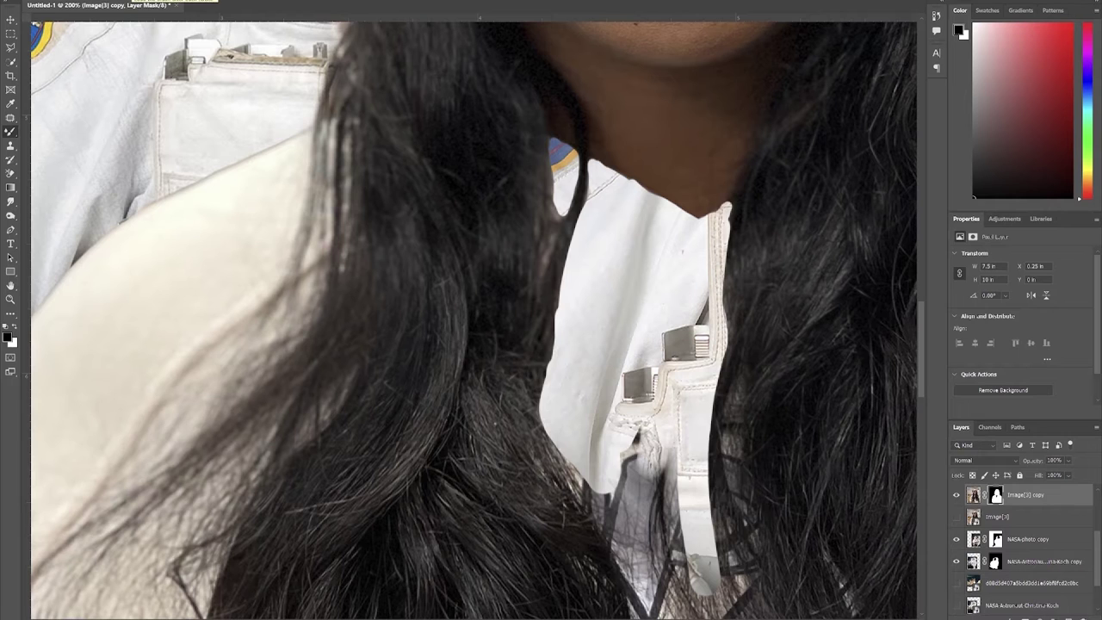
- On the Image[3] copy's layer mask, paint out the hoodie drawstrings and fabric between the two halves of hair down to the lower chest
scroll(705, 428, down, 5)
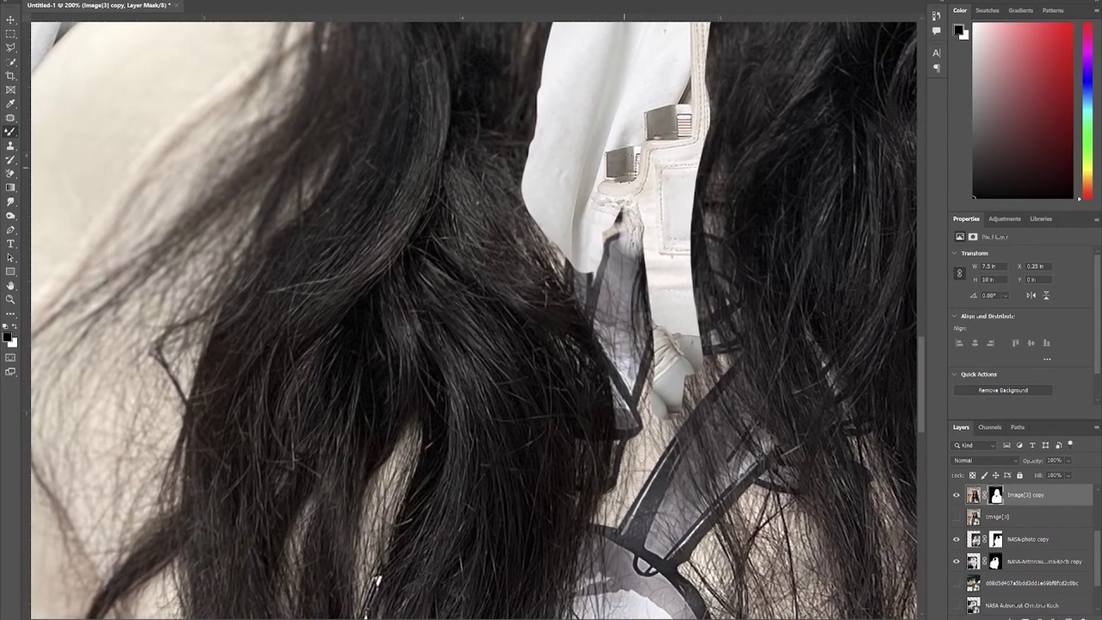
mouse_move(563, 236)
mouse_down()
mouse_move(620, 363)
mouse_move(633, 475)
mouse_up()
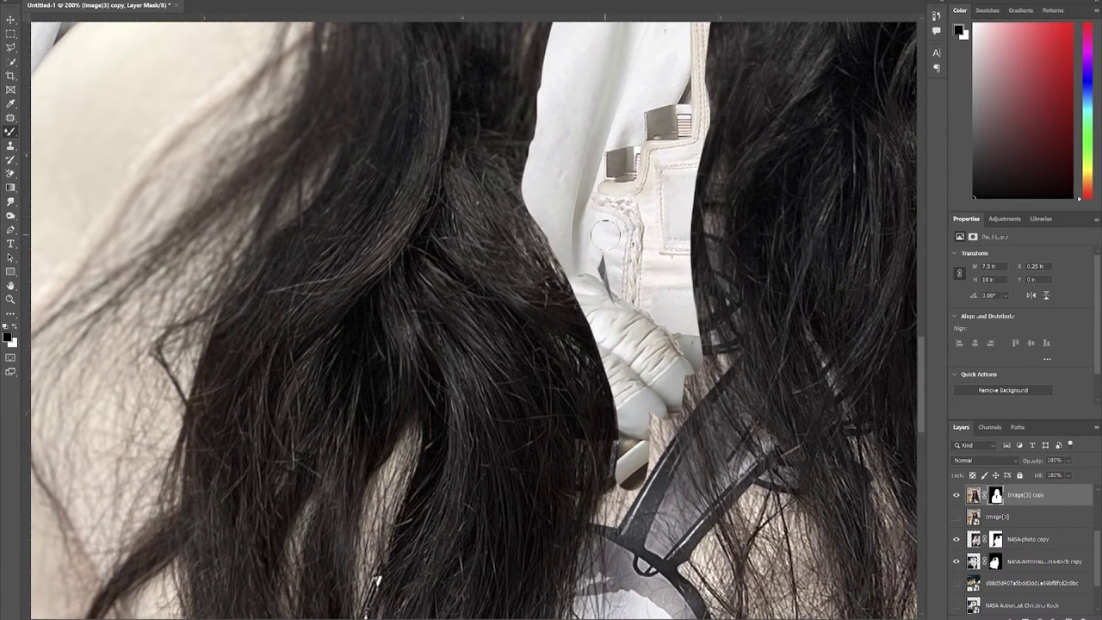
drag(614, 236, 617, 302)
drag(656, 395, 640, 304)
mouse_move(681, 86)
mouse_down()
mouse_move(701, 299)
mouse_move(700, 93)
mouse_move(685, 218)
mouse_move(788, 517)
mouse_up()
drag(775, 441, 630, 417)
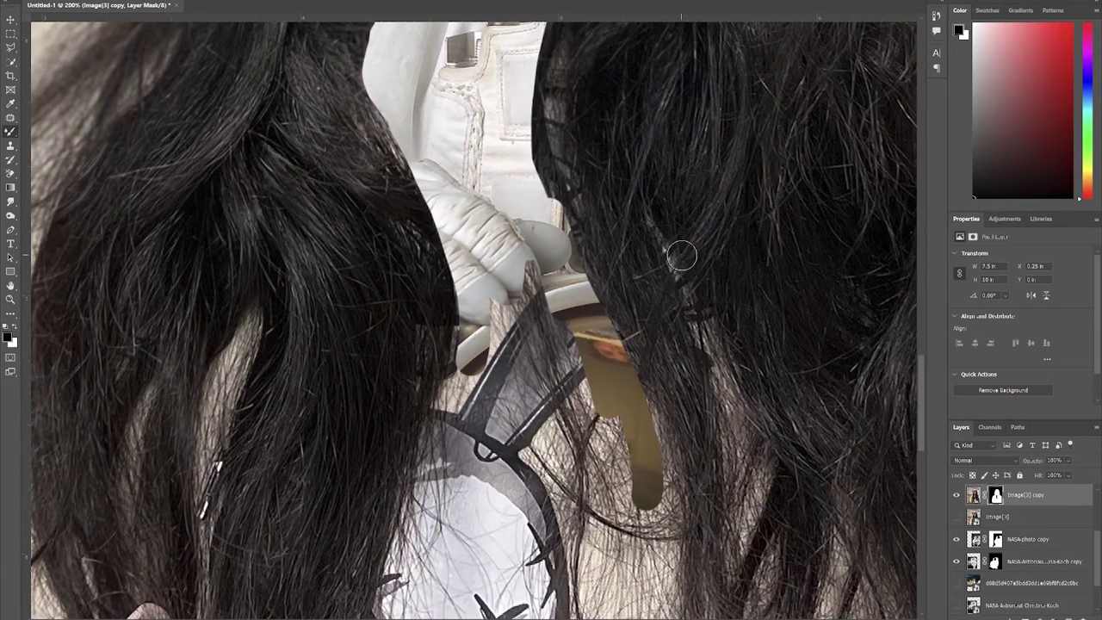
- Mask out the hoodie fabric visible in the narrow gaps within the right-hand and left-hand hair
mouse_move(661, 242)
mouse_down()
mouse_move(721, 421)
mouse_move(707, 330)
mouse_move(760, 449)
mouse_up()
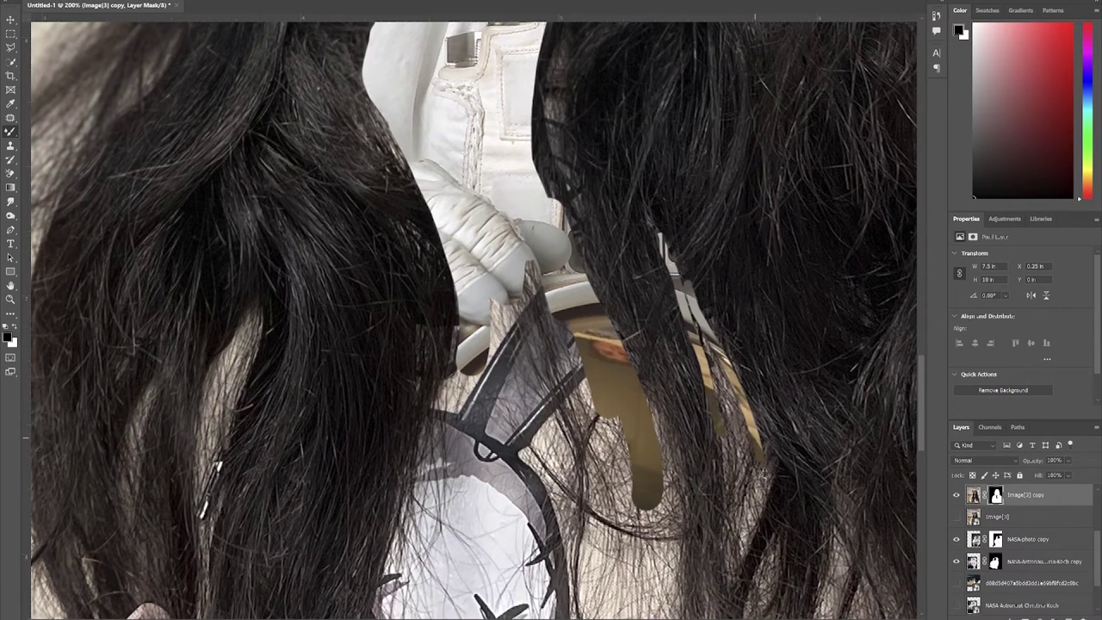
drag(259, 314, 203, 501)
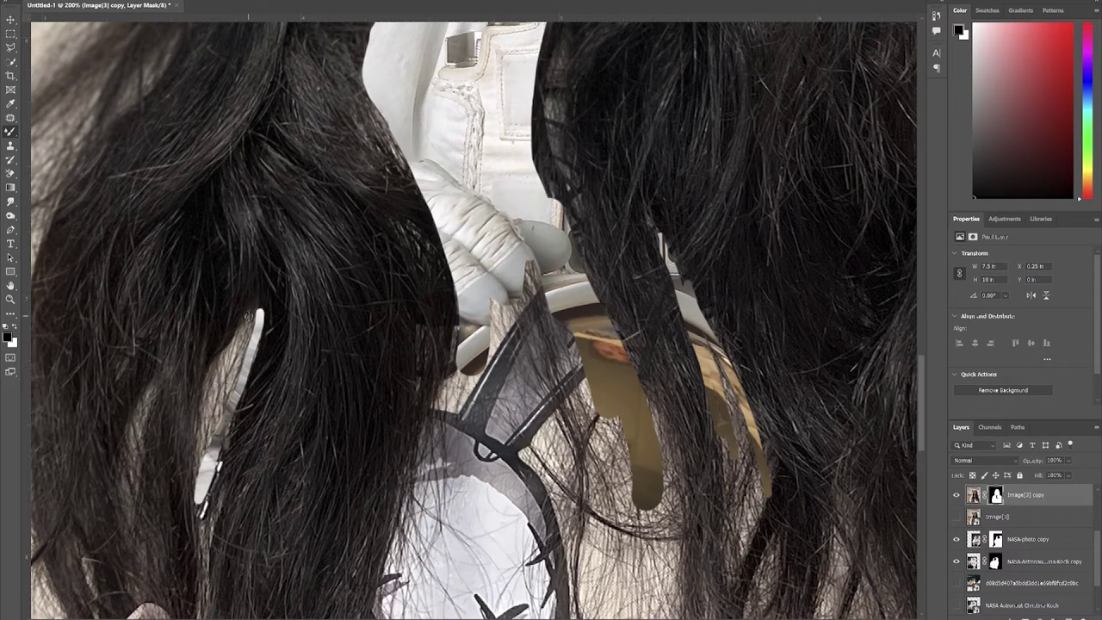
drag(219, 353, 201, 474)
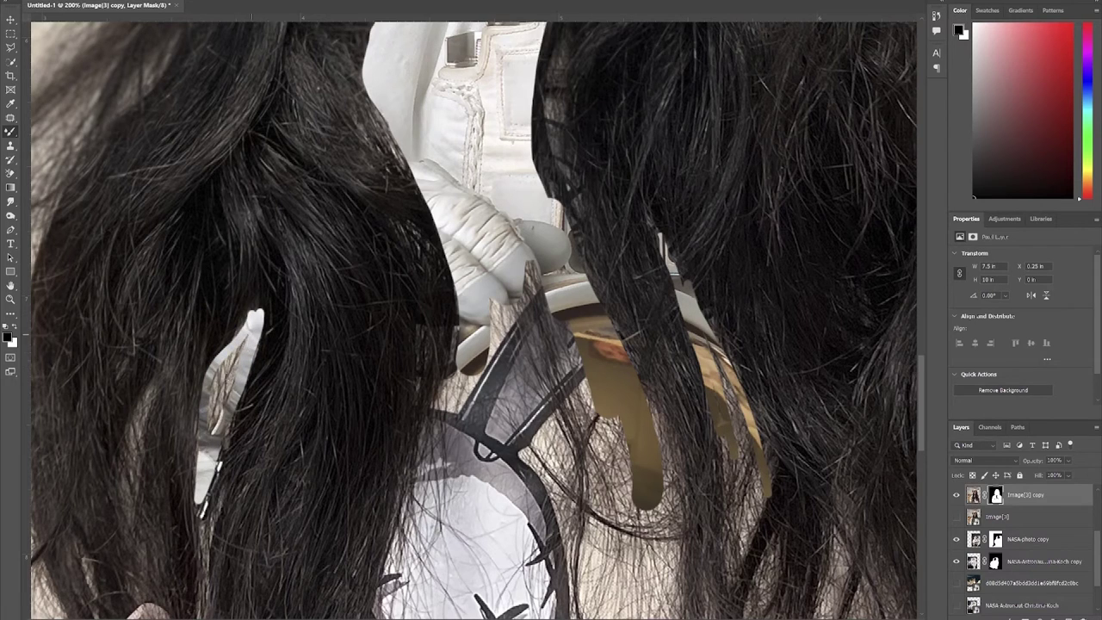
drag(253, 328, 215, 408)
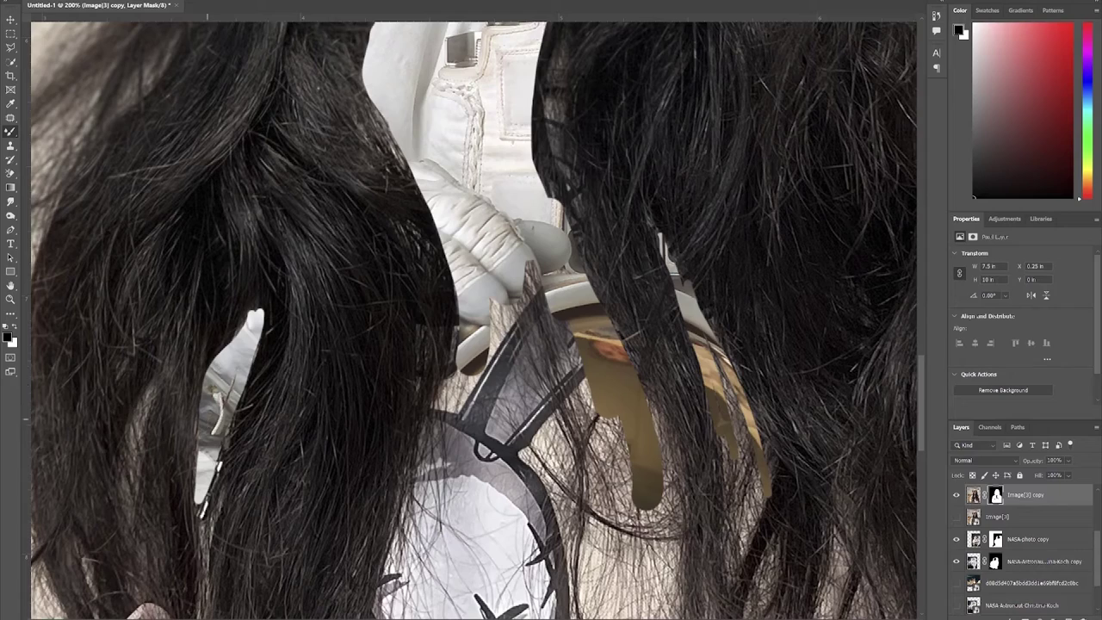
- Hide the two NASA cutout layers and make the Image[3] copy's layer mask active
click(975, 539)
click(956, 540)
click(956, 562)
drag(780, 544, 586, 362)
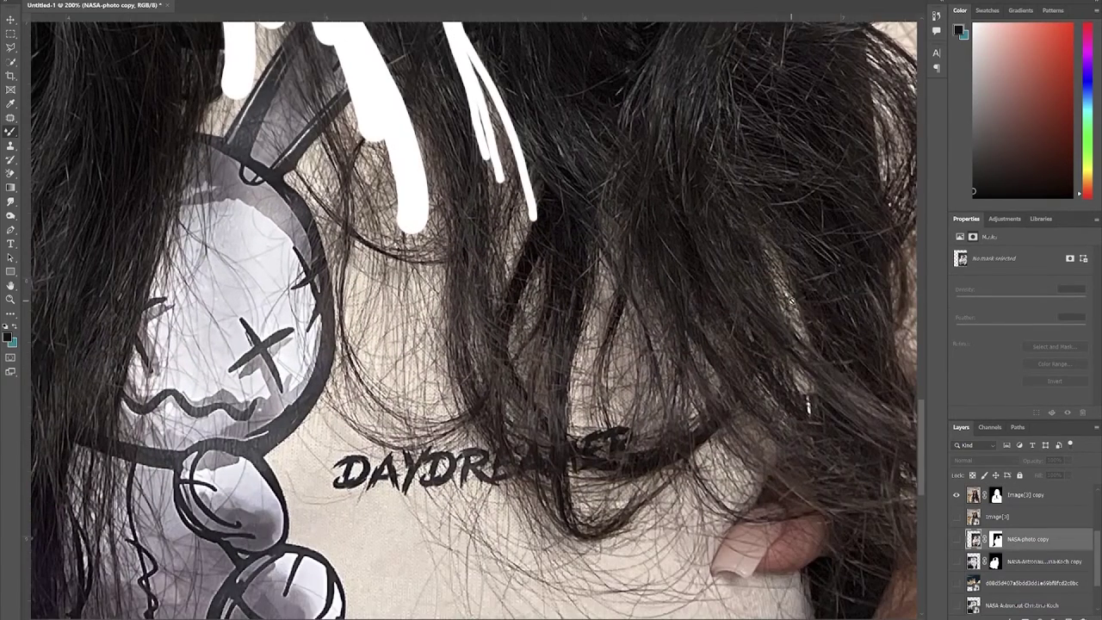
click(996, 496)
- Mask out the hoodie fabric showing between the strands of the right-hand hair, including part of the printed lettering
drag(771, 251, 807, 400)
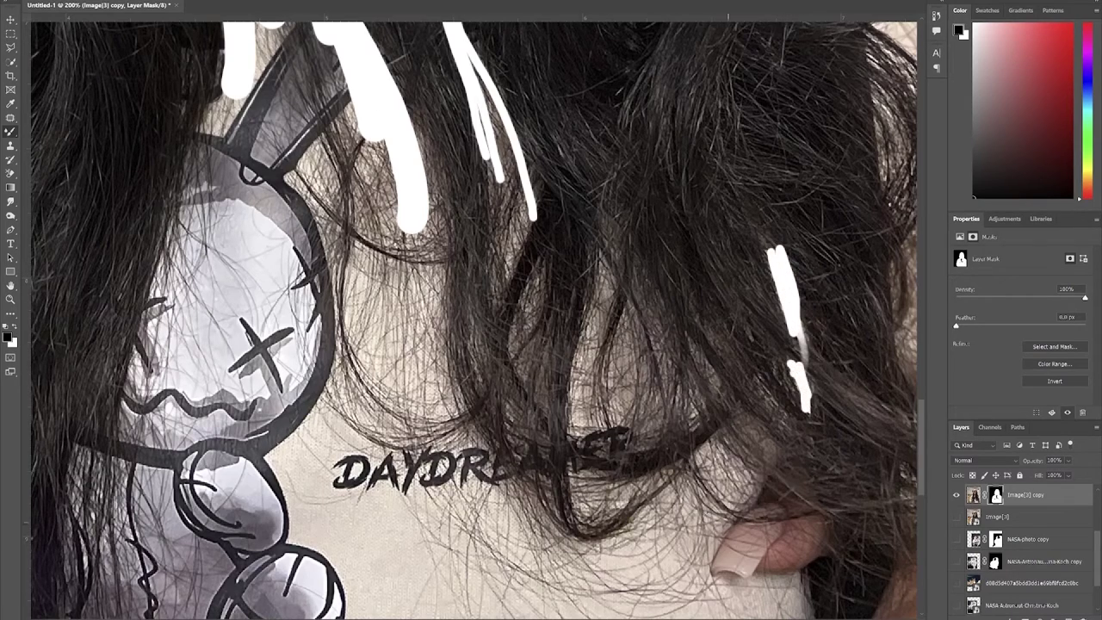
drag(380, 440, 583, 497)
mouse_move(473, 78)
mouse_down()
mouse_move(530, 173)
mouse_move(594, 379)
mouse_move(600, 187)
mouse_move(620, 422)
mouse_move(573, 525)
mouse_up()
mouse_move(693, 163)
mouse_down()
mouse_move(701, 357)
mouse_move(746, 474)
mouse_up()
mouse_move(814, 302)
mouse_down()
mouse_move(801, 530)
mouse_move(875, 508)
mouse_move(827, 603)
mouse_move(786, 504)
mouse_move(822, 559)
mouse_up()
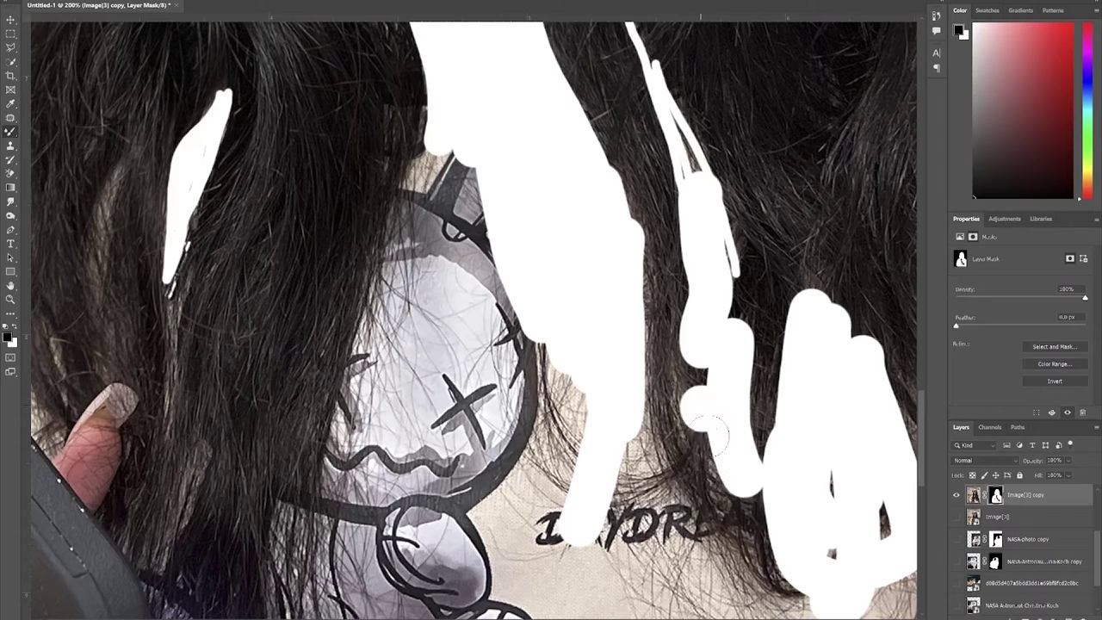
drag(701, 407, 829, 559)
- Mask out the printed rabbit's head and the surrounding hoodie fabric between the two halves of hair
drag(485, 394, 642, 444)
drag(612, 172, 512, 484)
drag(639, 196, 526, 489)
mouse_move(634, 344)
mouse_down()
mouse_move(656, 244)
mouse_move(628, 469)
mouse_move(393, 218)
mouse_up()
mouse_move(415, 264)
mouse_down()
mouse_move(451, 243)
mouse_move(362, 317)
mouse_up()
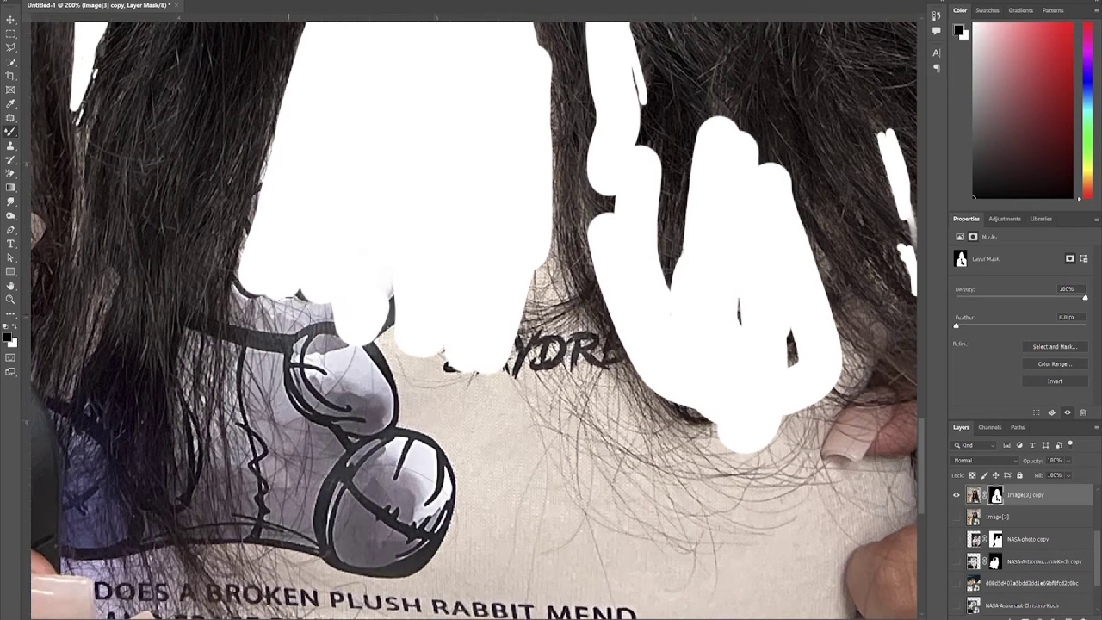
- Mask out the hoodie's shoulders and upper sleeves along the outer edges of the hair on both sides
key(ctrl+minus)
key(ctrl+minus)
key(ctrl+minus)
key(ctrl+minus)
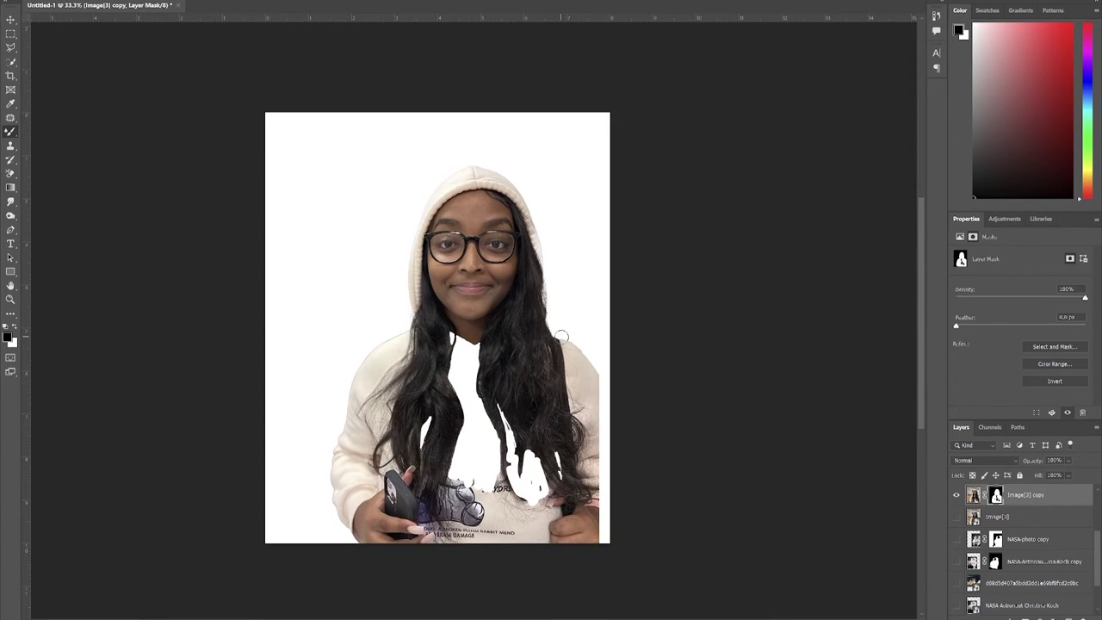
mouse_move(559, 349)
mouse_down()
mouse_move(579, 405)
mouse_move(586, 362)
mouse_move(591, 435)
mouse_up()
mouse_move(400, 330)
mouse_down()
mouse_move(389, 379)
mouse_move(386, 357)
mouse_move(351, 431)
mouse_move(364, 394)
mouse_move(358, 461)
mouse_up()
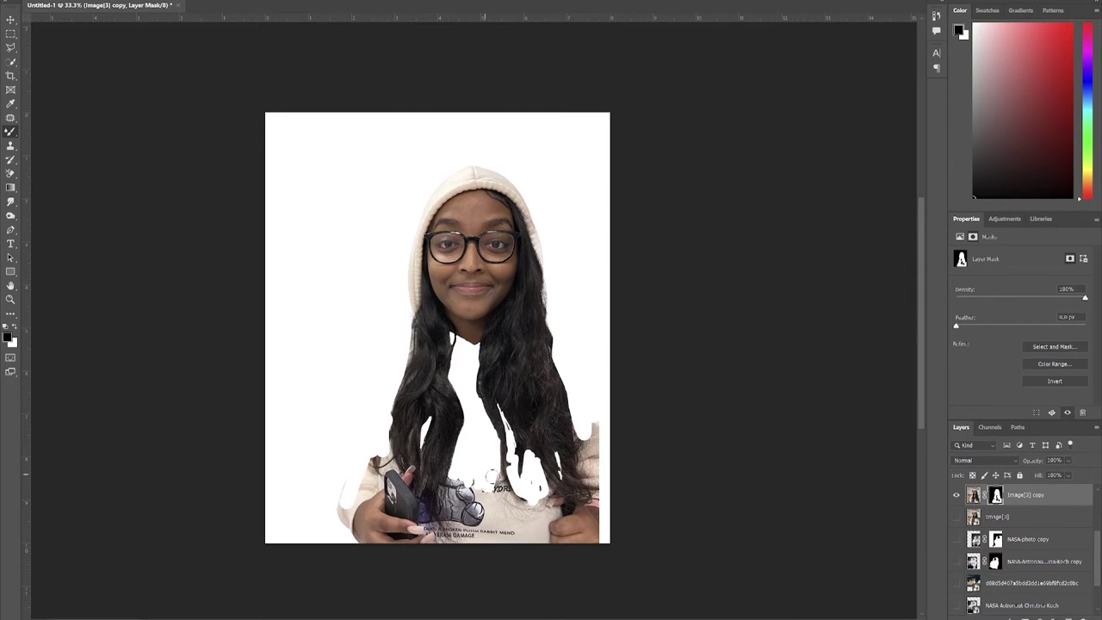
- Show both NASA cutout layers again and lower the Image[3] copy's opacity to 45%
click(973, 495)
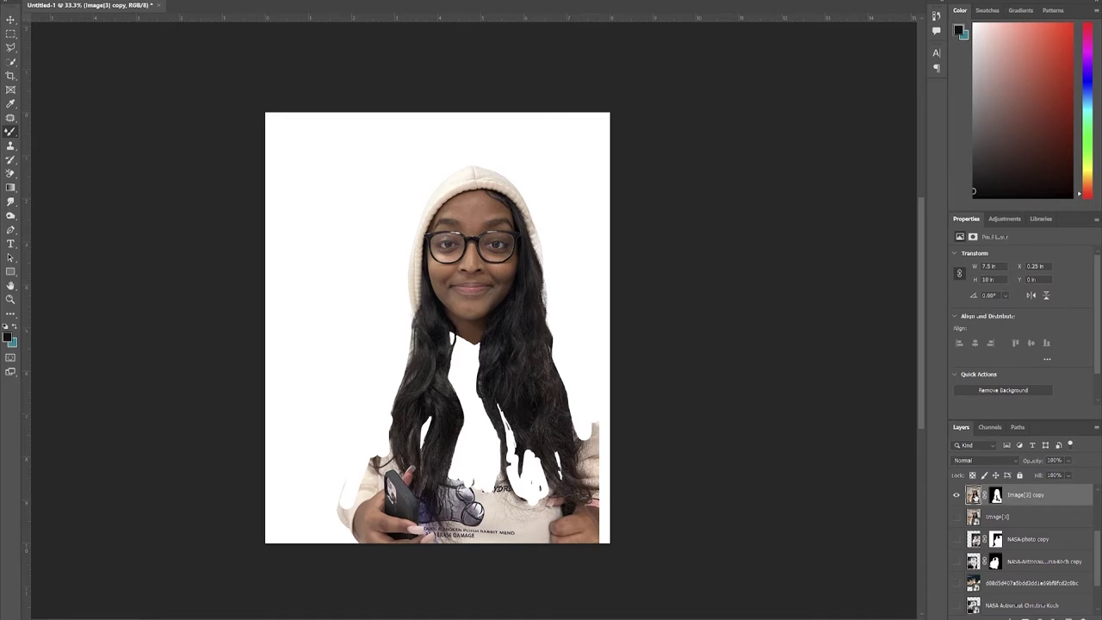
click(956, 539)
click(956, 562)
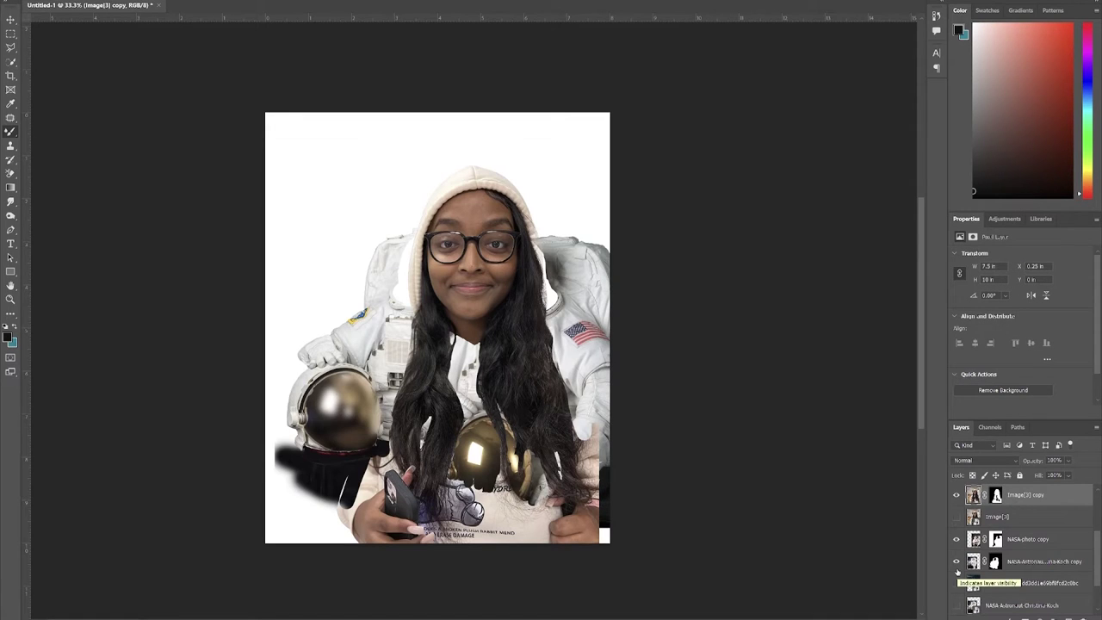
drag(1070, 465, 1051, 483)
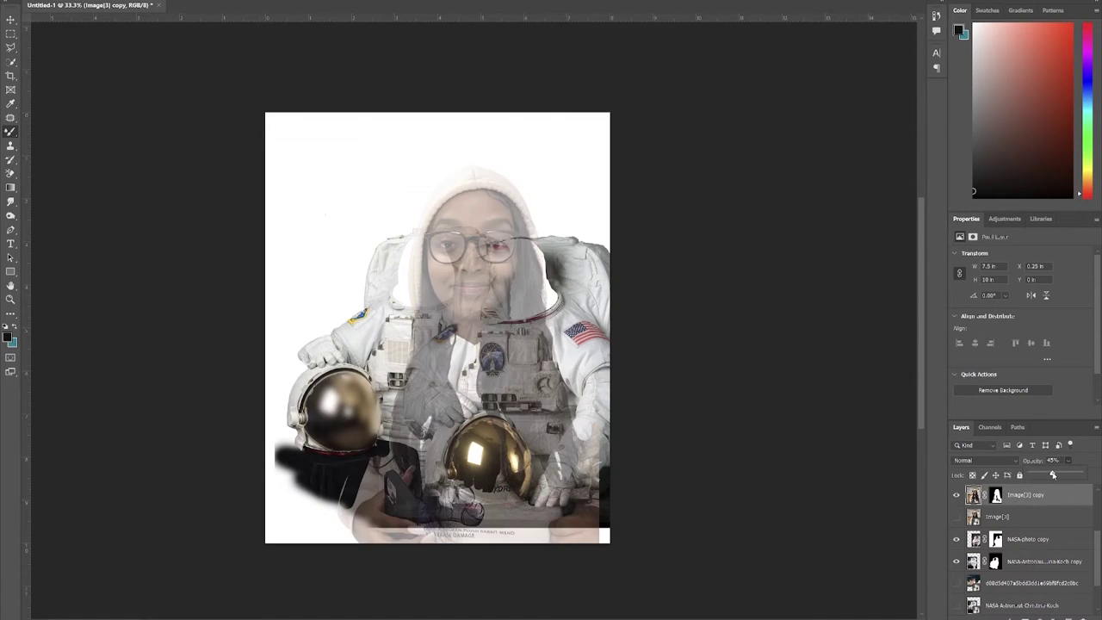
- Scale the Image[3] copy down to about 4.27 by 5.69 in and position its face over the right-hand spacesuit's neck opening
drag(275, 542, 413, 414)
drag(556, 336, 556, 401)
drag(384, 464, 414, 426)
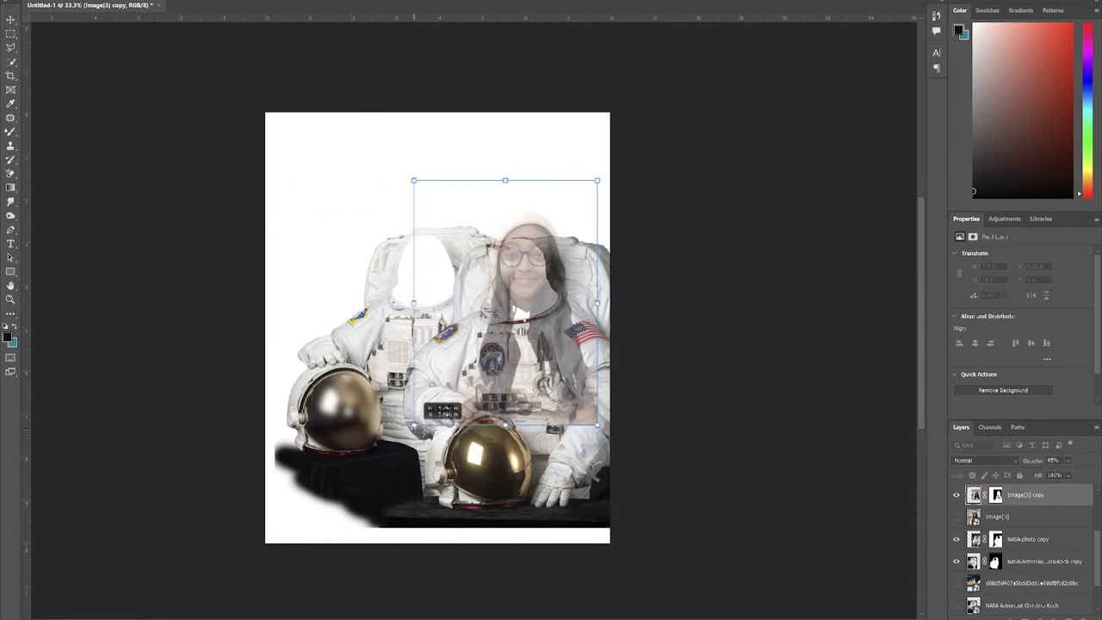
drag(520, 375, 517, 390)
key(ctrl+plus)
key(ctrl+plus)
key(ctrl+plus)
key(ctrl+plus)
mouse_move(763, 303)
mouse_down()
mouse_move(570, 322)
mouse_move(569, 303)
mouse_up()
key(Return)
- Paint the Image[3] copy's layer mask along the suit's neck ring so the portrait sits inside the collar
key(b)
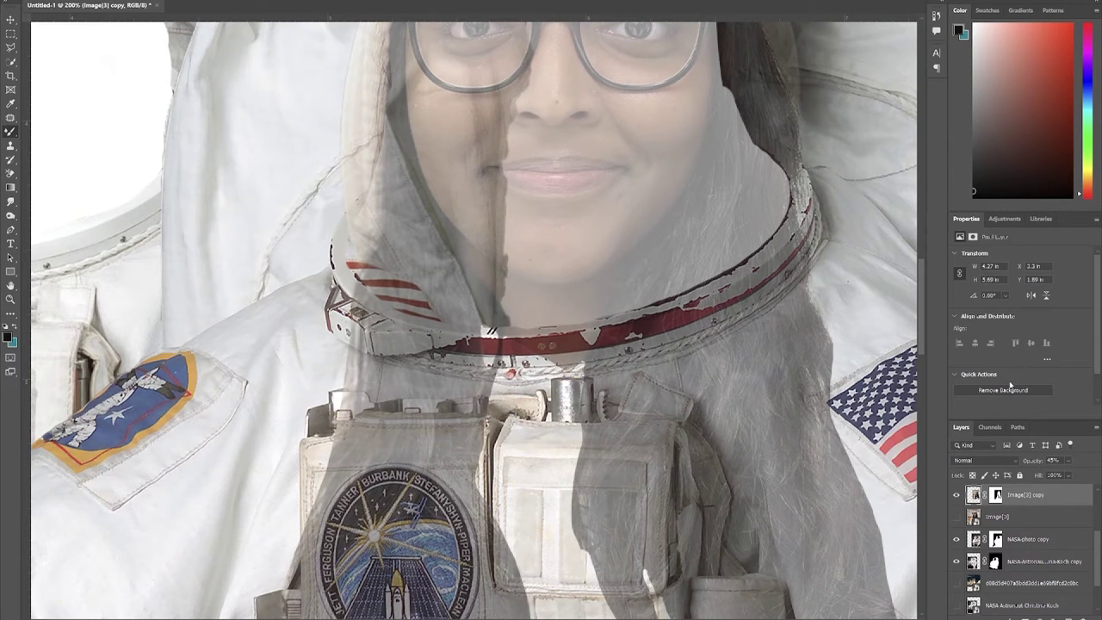
click(996, 496)
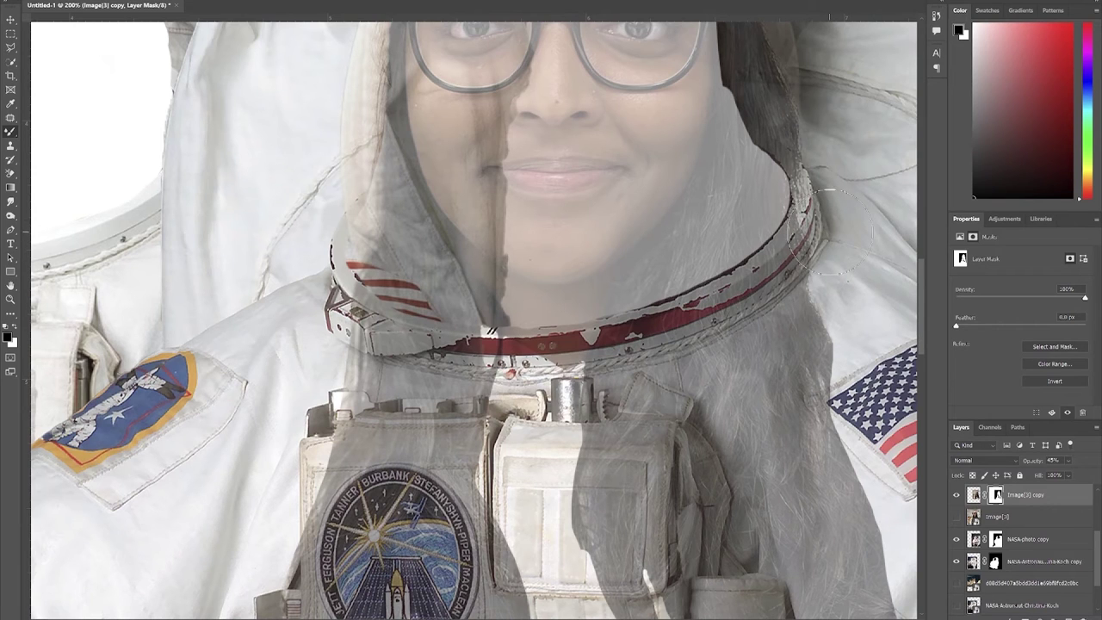
mouse_move(850, 175)
mouse_down()
mouse_move(758, 319)
mouse_move(715, 338)
mouse_move(708, 315)
mouse_move(693, 331)
mouse_up()
key(x)
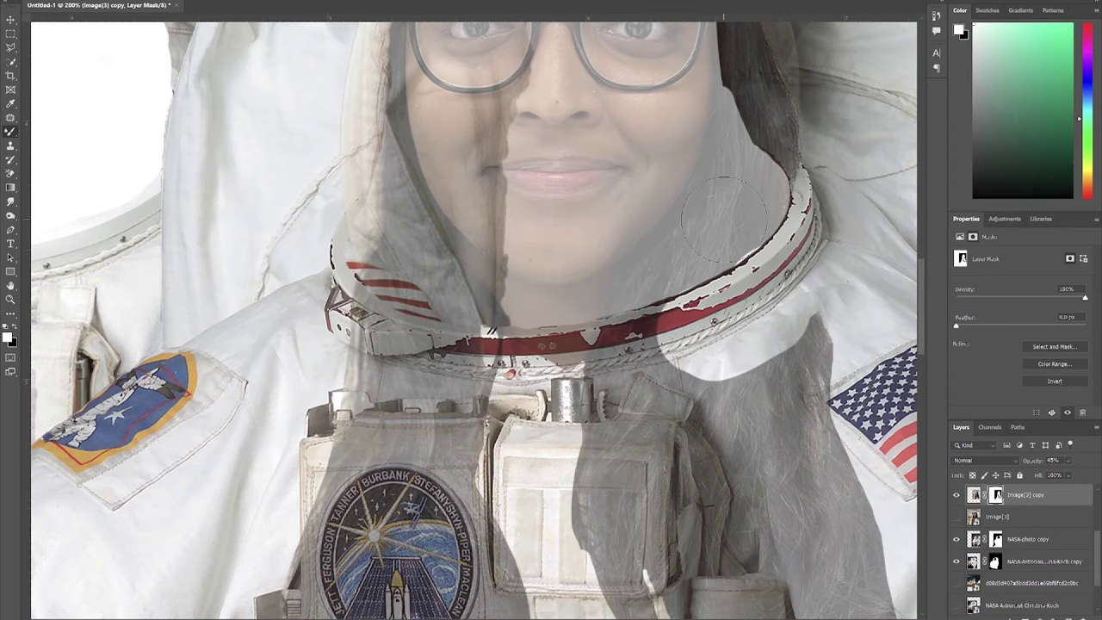
key(x)
mouse_move(686, 344)
mouse_down()
mouse_move(596, 362)
mouse_move(560, 340)
mouse_move(504, 366)
mouse_move(443, 365)
mouse_move(383, 353)
mouse_move(317, 296)
mouse_move(396, 290)
mouse_up()
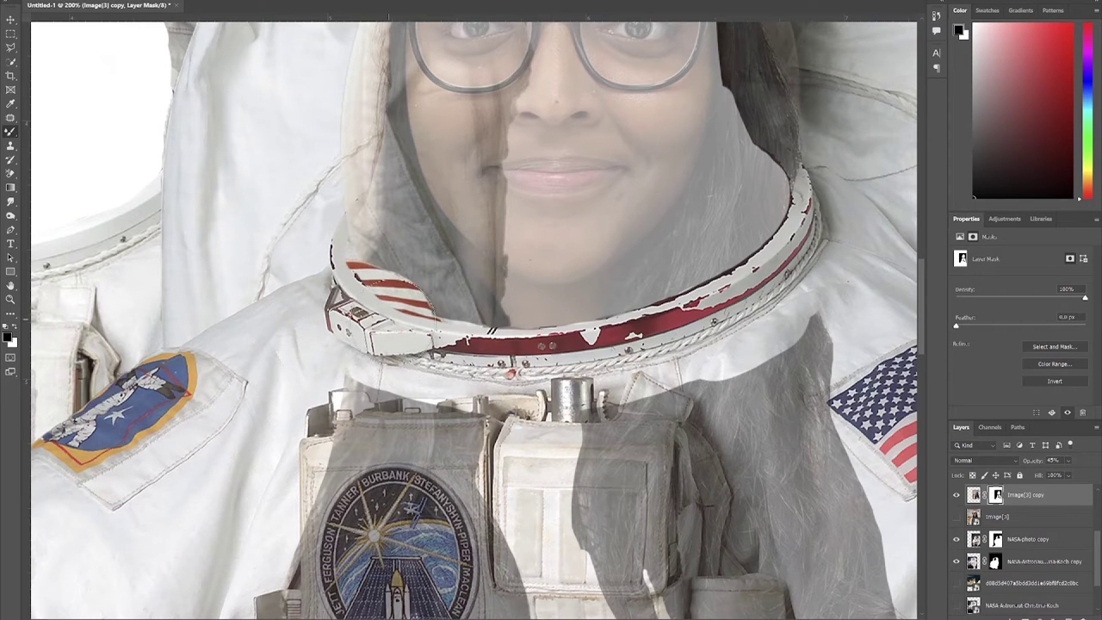
mouse_move(304, 209)
mouse_down()
mouse_move(320, 178)
mouse_move(423, 183)
mouse_up()
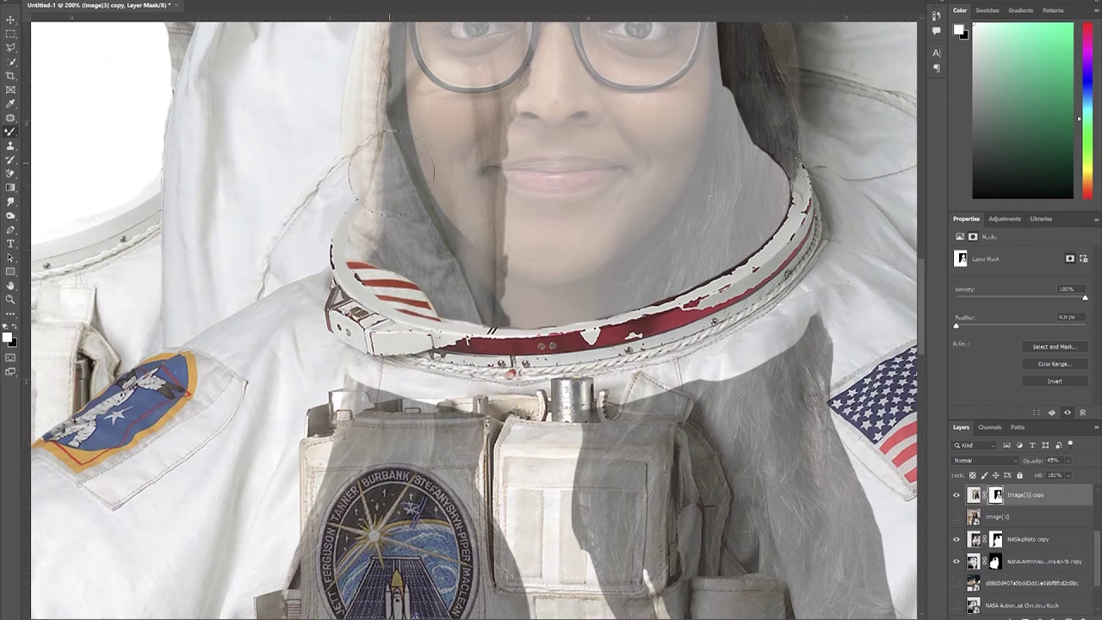
drag(389, 153, 389, 206)
- Restore the Image[3] copy's opacity to 100% and mask out the hair and hoodie covering the suit's shoulders and upper chest
drag(1068, 472, 1098, 472)
mouse_move(726, 422)
mouse_down()
mouse_move(770, 351)
mouse_move(611, 288)
mouse_up()
mouse_move(721, 198)
mouse_down()
mouse_move(650, 317)
mouse_move(745, 248)
mouse_move(510, 301)
mouse_move(529, 380)
mouse_move(202, 281)
mouse_move(267, 396)
mouse_move(232, 201)
mouse_up()
key(x)
mouse_move(185, 280)
mouse_down()
mouse_move(345, 301)
mouse_move(219, 407)
mouse_up()
mouse_move(475, 253)
mouse_down()
mouse_move(532, 185)
mouse_move(715, 224)
mouse_move(654, 405)
mouse_move(810, 517)
mouse_move(677, 473)
mouse_move(579, 525)
mouse_up()
drag(516, 470, 607, 388)
- Move the Image[3] copy below Image[3] and mask out its remaining hoodie, hair, hands and phone over the suit with a larger brush
key(ctrl+[)
key(ctrl+minus)
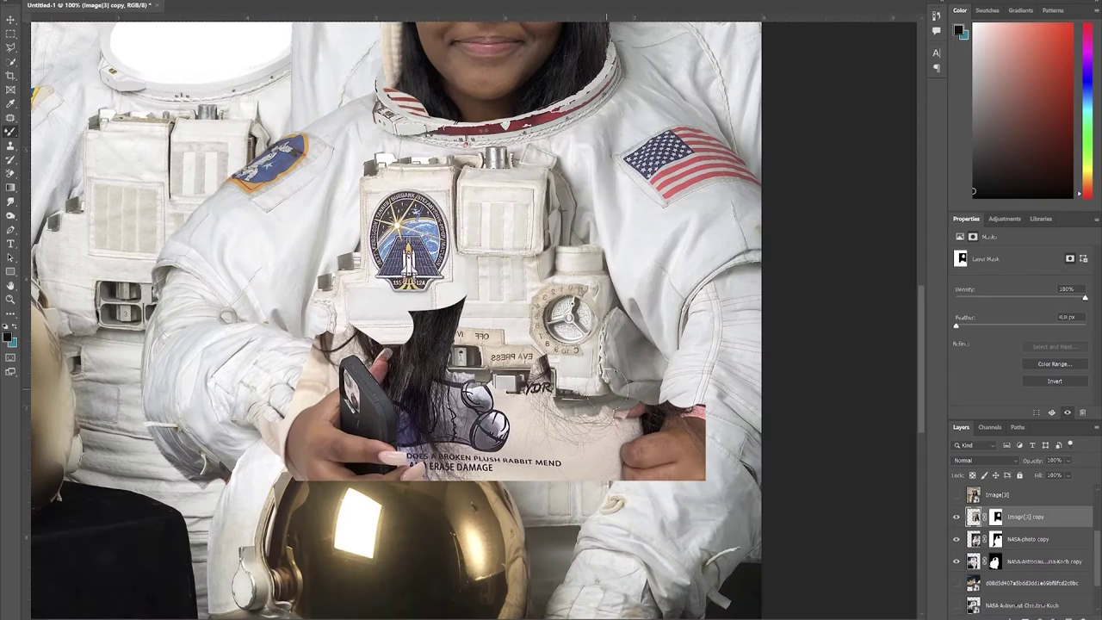
click(997, 518)
key(])
key(])
key(])
drag(336, 416, 585, 365)
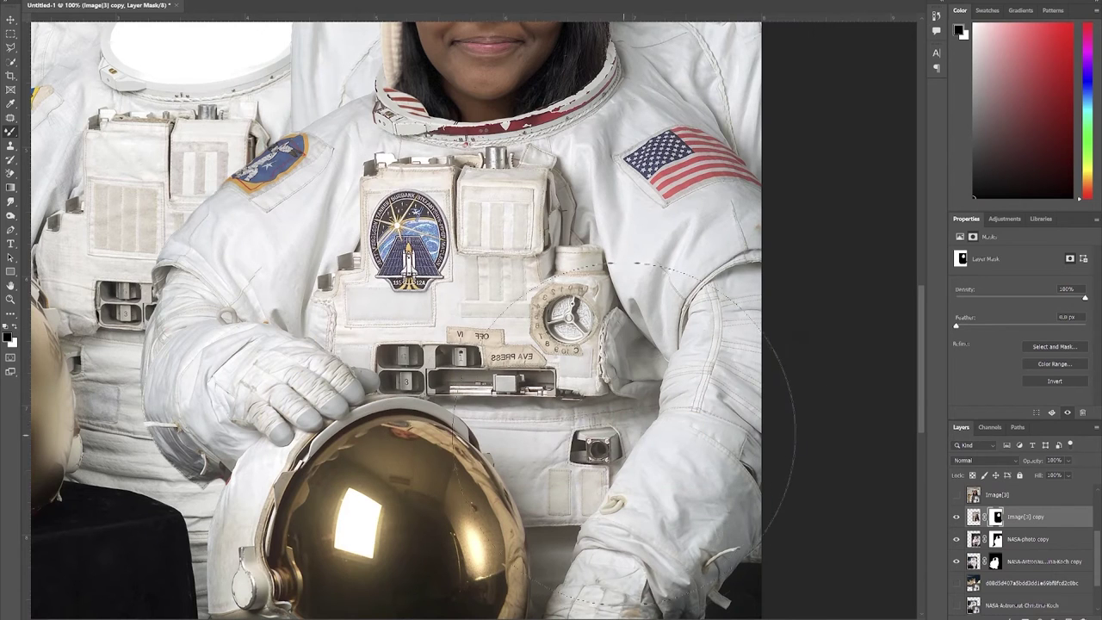
drag(623, 434, 611, 619)
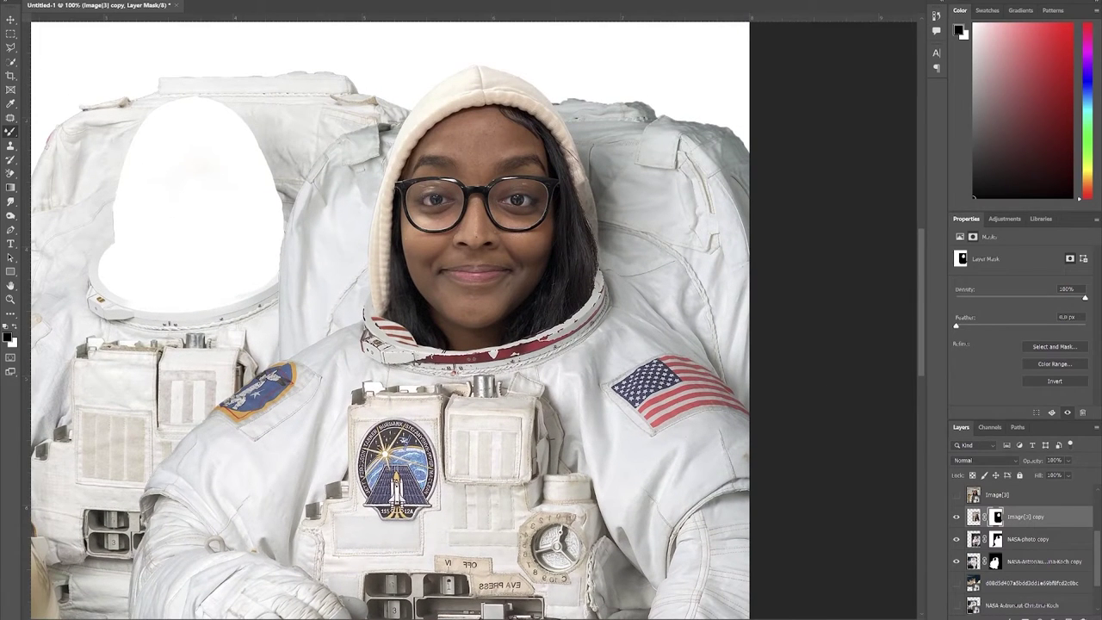
- Add a Curves adjustment clipped to the Image[3] copy and shape a slight S-curve with darker shadows and brighter highlights
key(ctrl+2)
click(1040, 619)
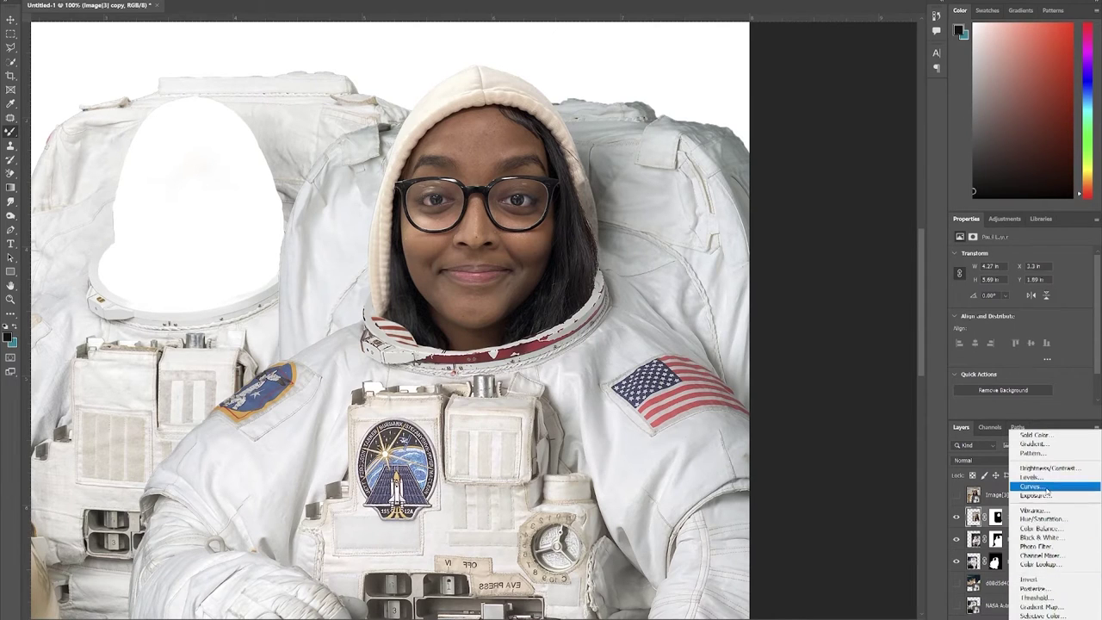
click(1048, 489)
click(993, 372)
drag(1065, 300, 1065, 296)
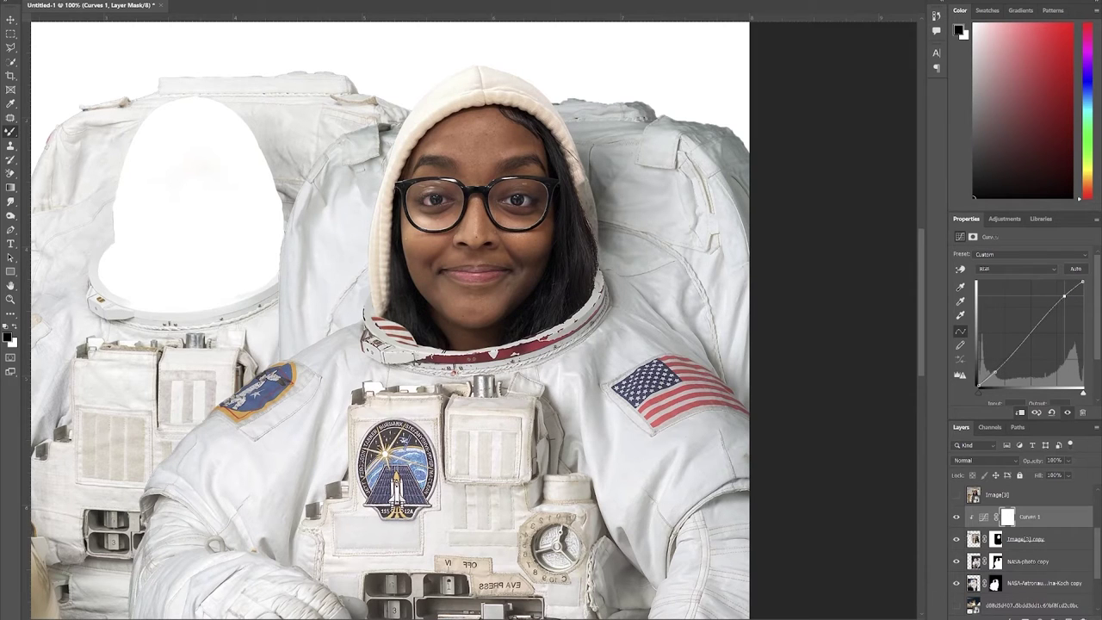
- Show the grey tabby cat photo layer
scroll(1022, 532, up, 5)
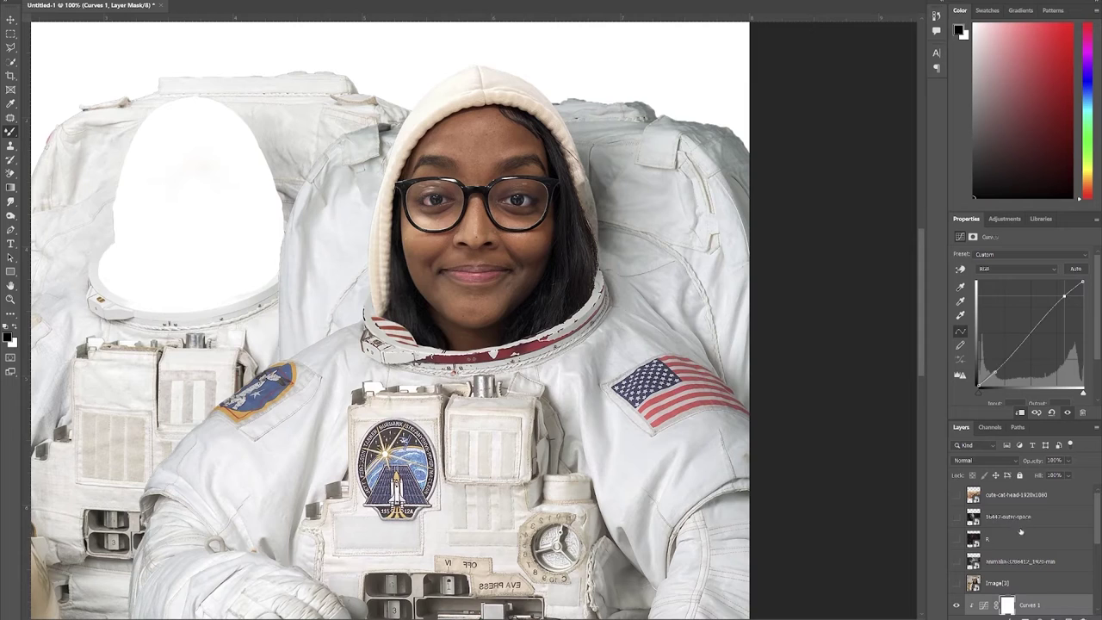
click(957, 563)
scroll(475, 401, down, 2)
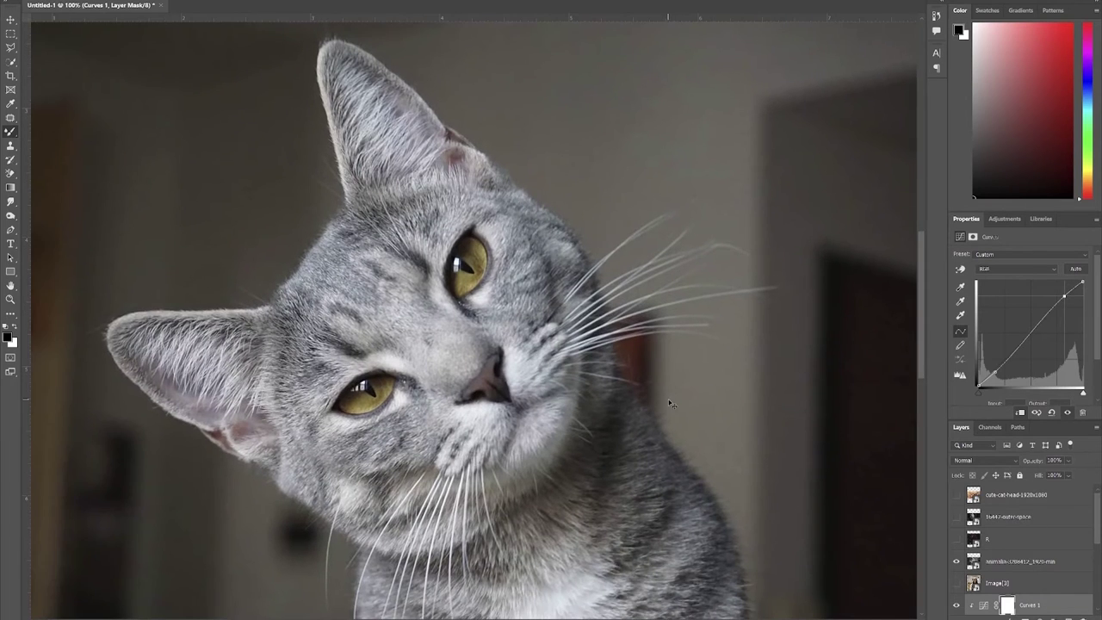
- Try to cut out the grey cat with Quick Selection and Select and Mask, raising the edge radius and outputting to a layer mask
click(11, 62)
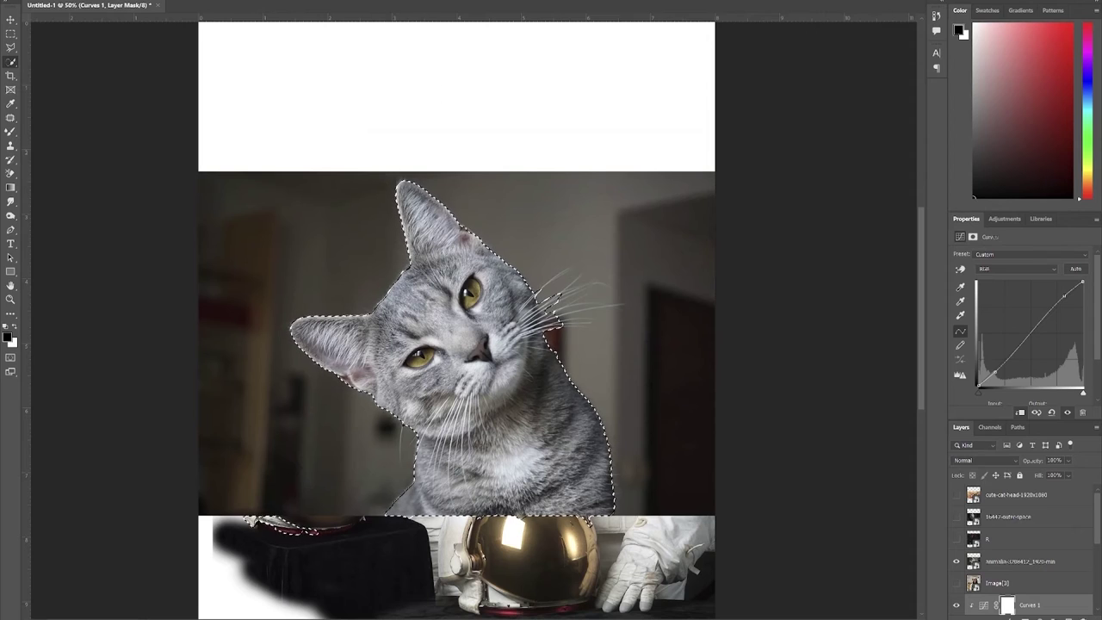
click(396, 3)
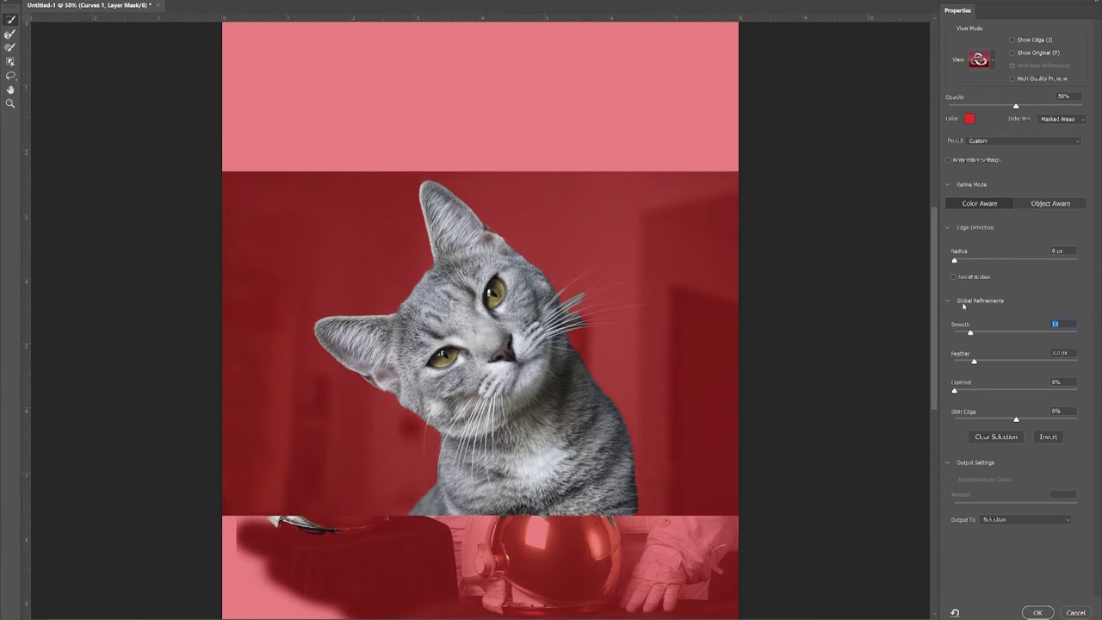
drag(967, 261, 980, 266)
click(1025, 521)
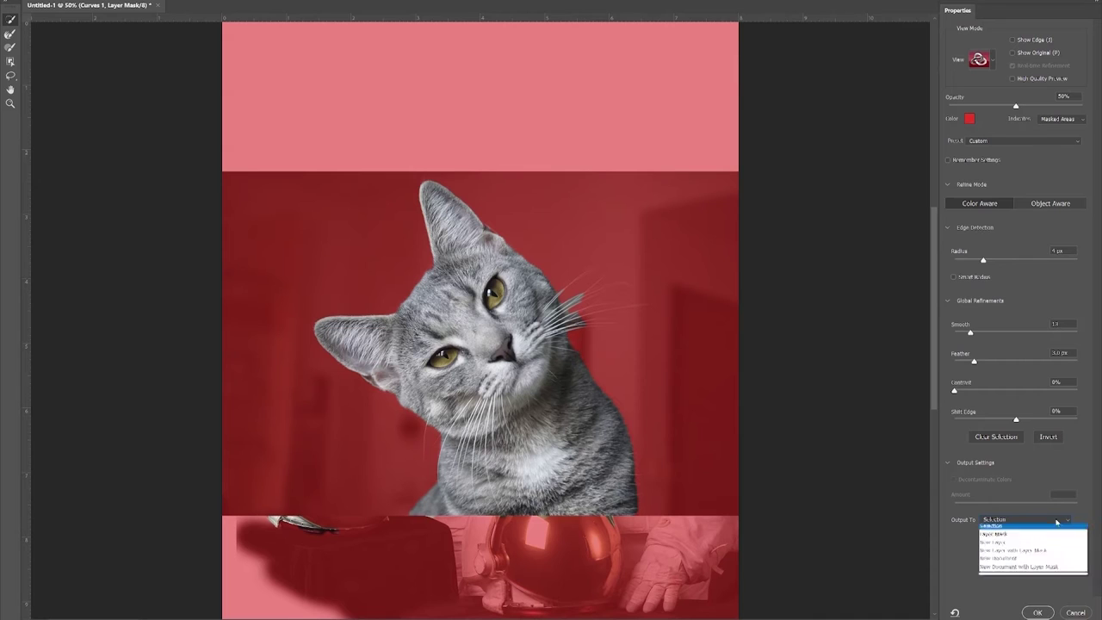
click(1002, 537)
click(1039, 613)
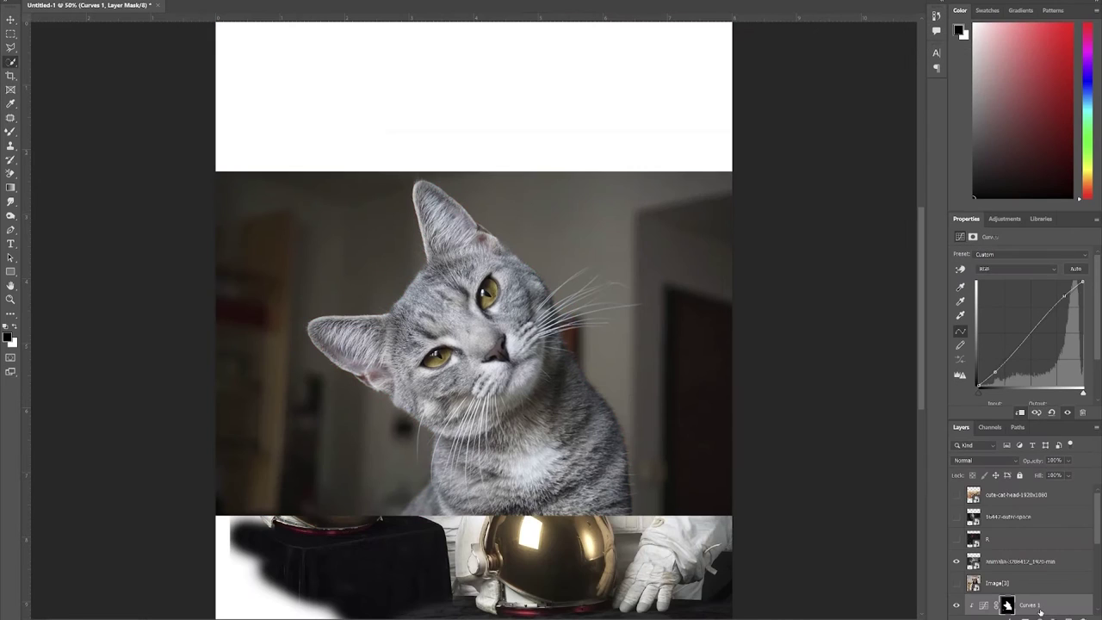
- Delete the layer mask from the Curves 1 adjustment layer
scroll(1032, 590, down, 1)
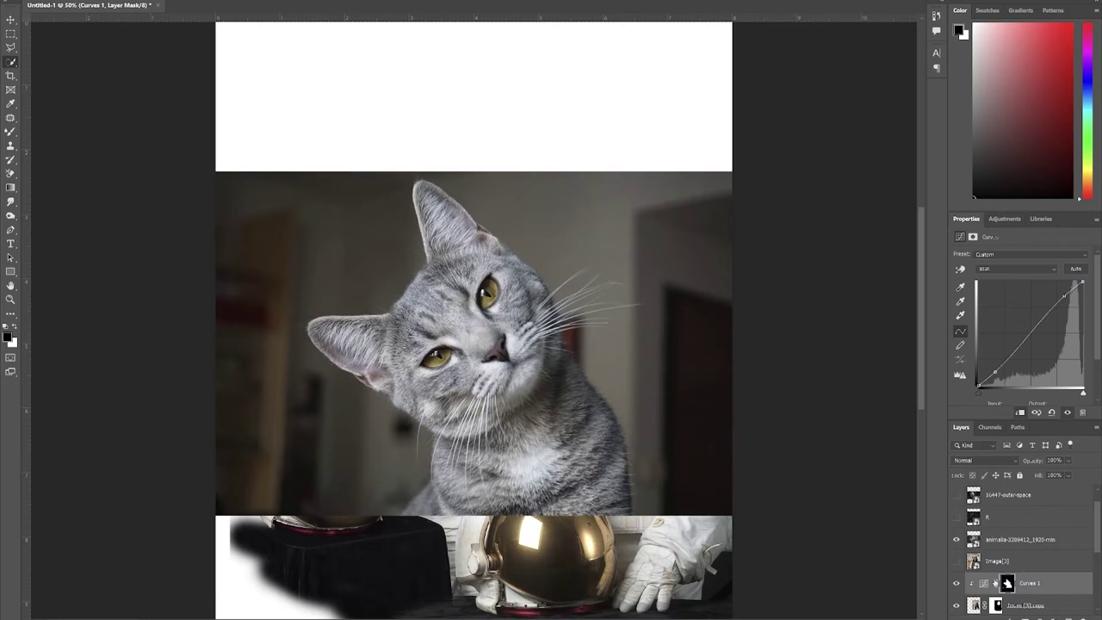
click(1007, 585)
key(Delete)
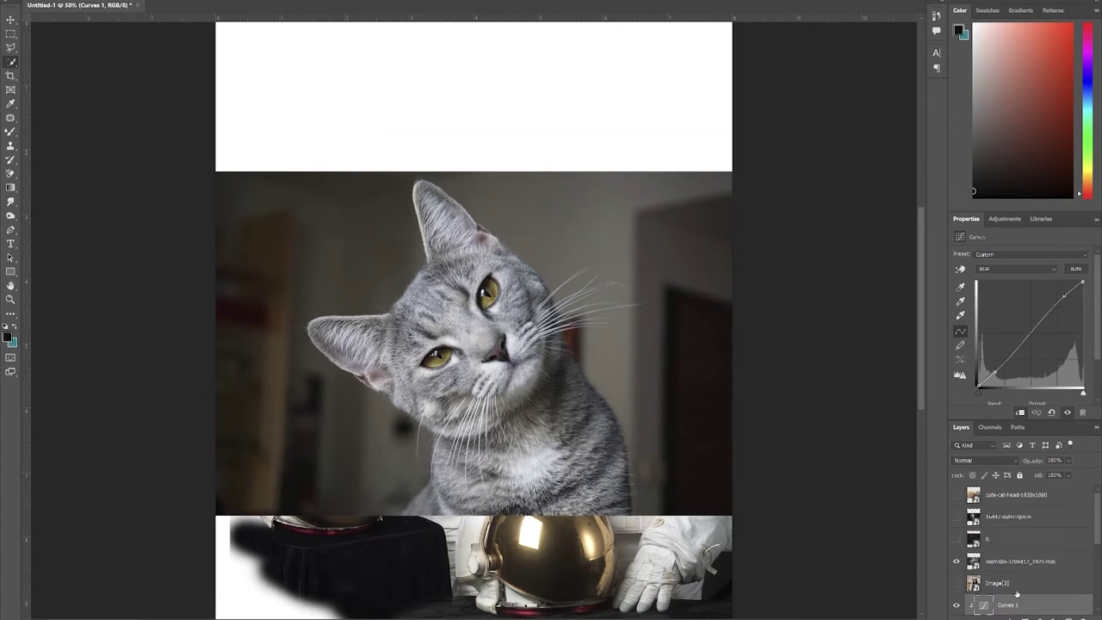
- Cut out the grey cat with Select and Mask using radius 9 px, smooth 47 and feather 10.3 px, outputting to a new layer with mask
click(976, 536)
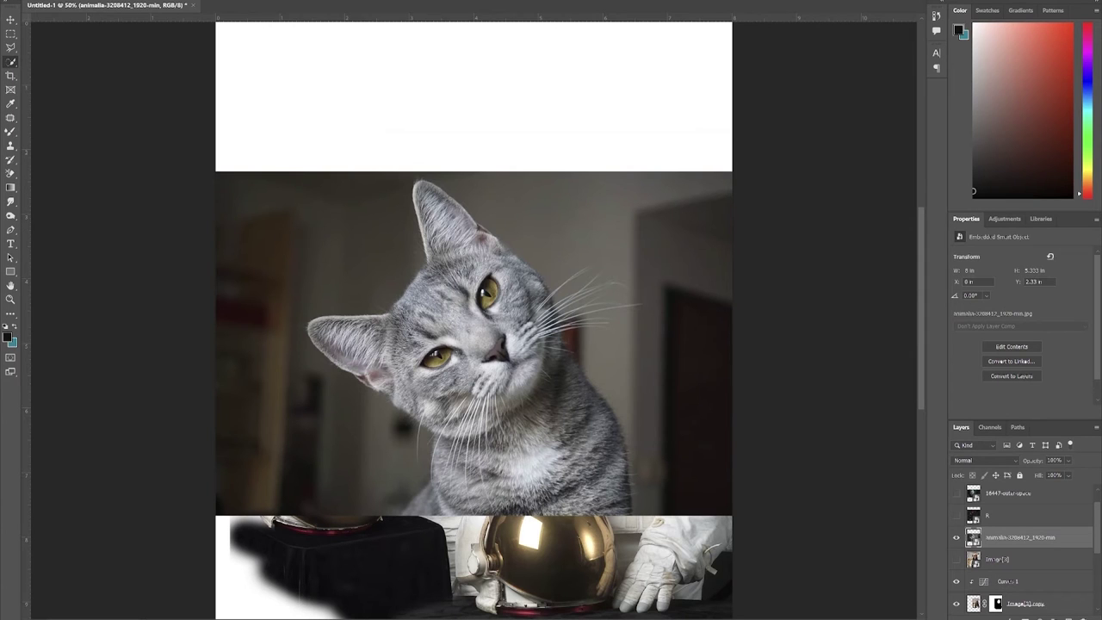
click(383, 4)
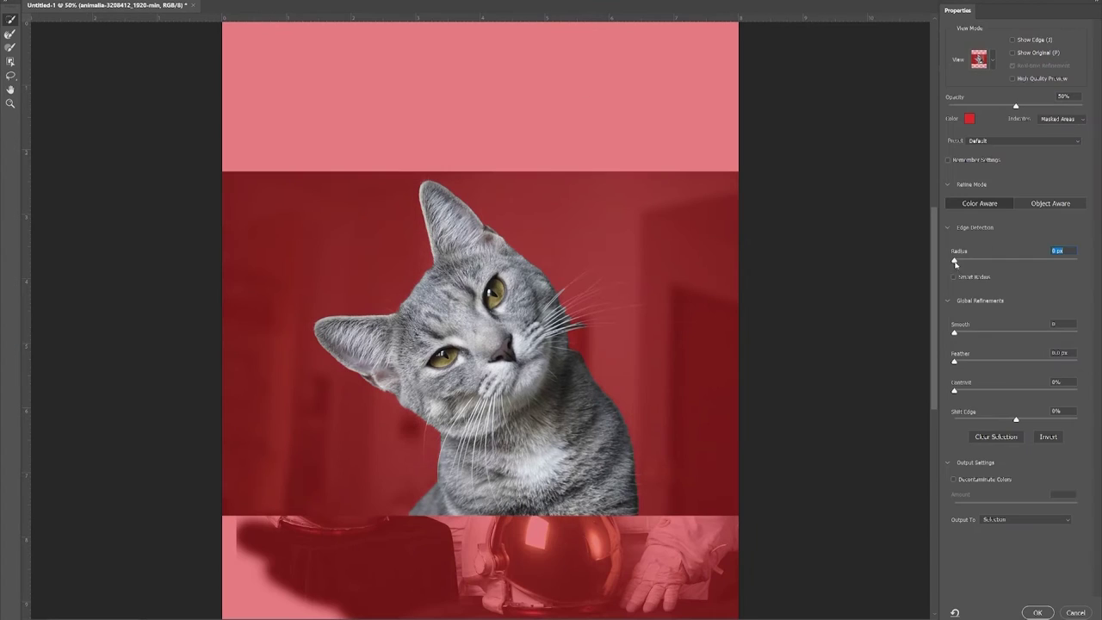
drag(957, 364, 995, 365)
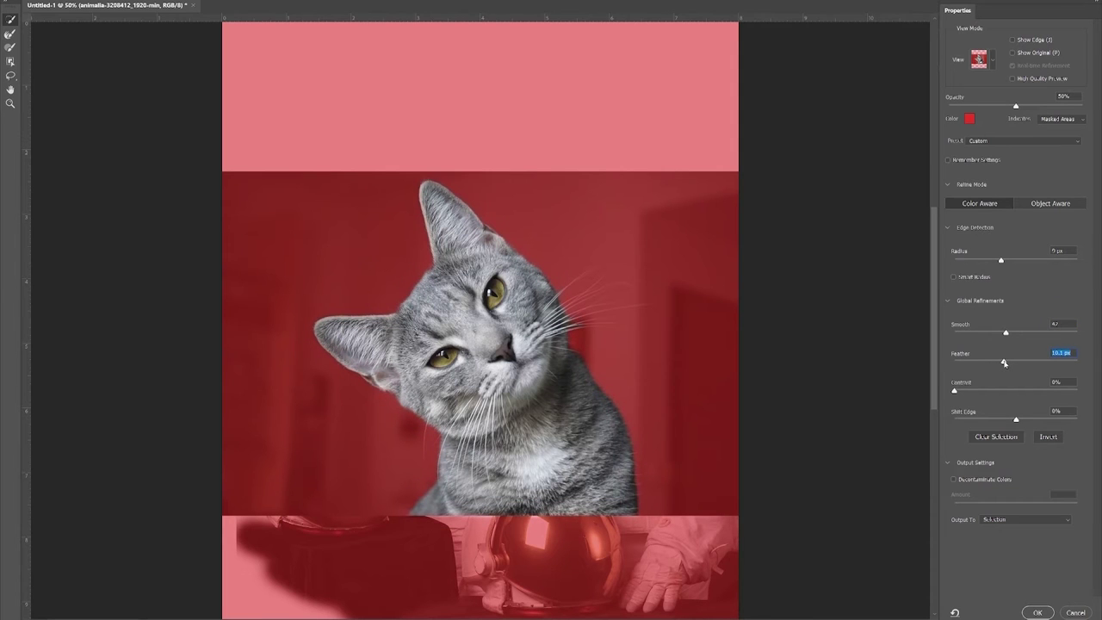
click(1025, 519)
click(1017, 551)
click(1038, 612)
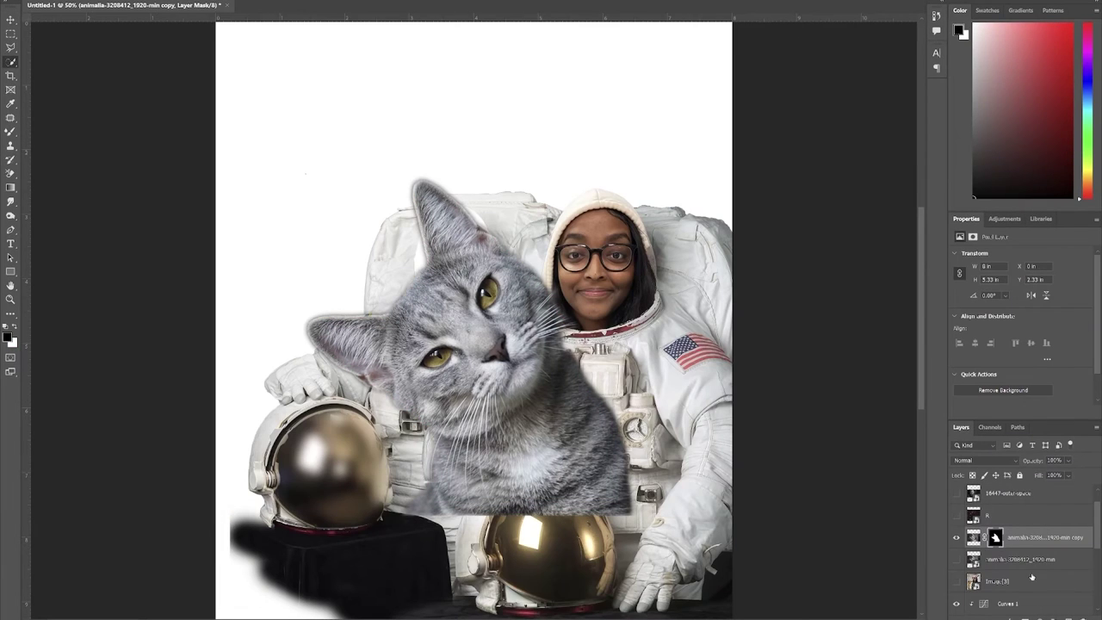
- Group the cat cutout layer, then scale the group down and rotate it so the cat's head sits upright over the empty suit
click(973, 538)
key(ctrl+g)
key(ctrl+t)
drag(758, 527, 472, 584)
drag(529, 502, 524, 453)
drag(676, 556, 745, 515)
drag(605, 475, 546, 472)
drag(713, 348, 532, 315)
- Lower the cat group's opacity to 49% and fine-tune its size, rotation and position so the head fits the suit's neck opening
click(1069, 461)
drag(1078, 473, 1056, 473)
drag(317, 345, 459, 336)
drag(675, 304, 604, 295)
drag(479, 305, 515, 300)
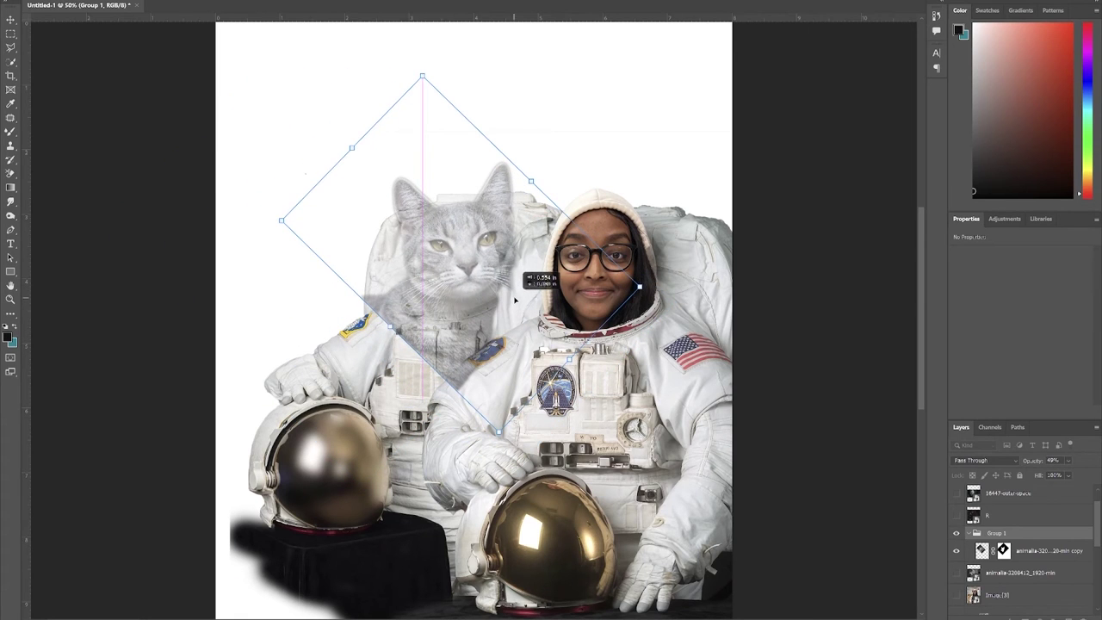
drag(499, 443, 501, 390)
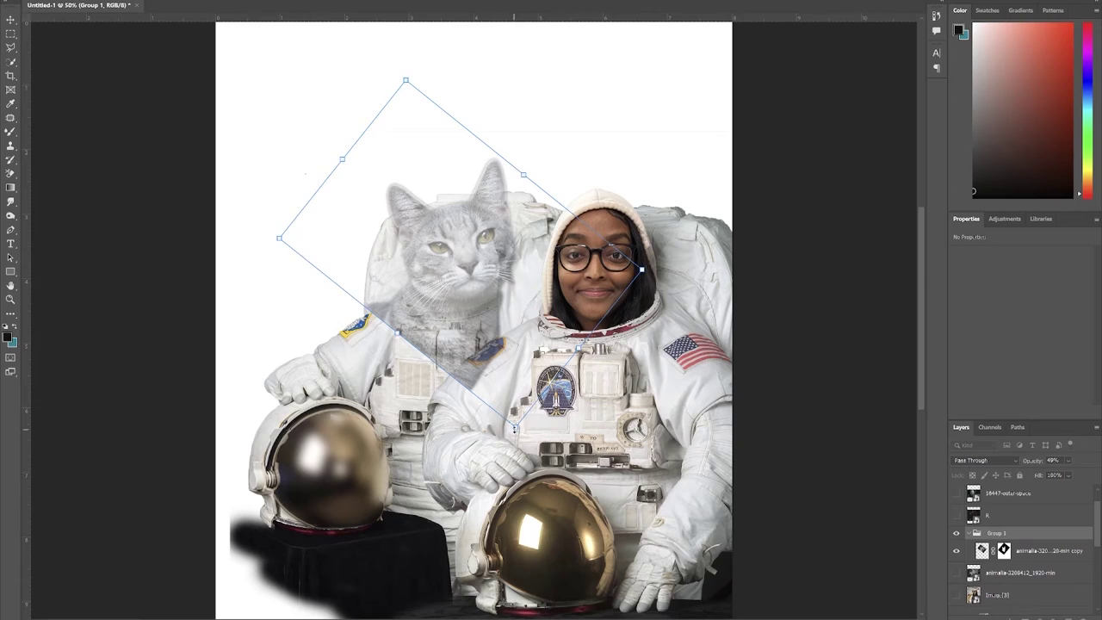
drag(515, 428, 518, 437)
key(ctrl+plus)
key(ctrl+plus)
drag(483, 349, 467, 343)
key(Return)
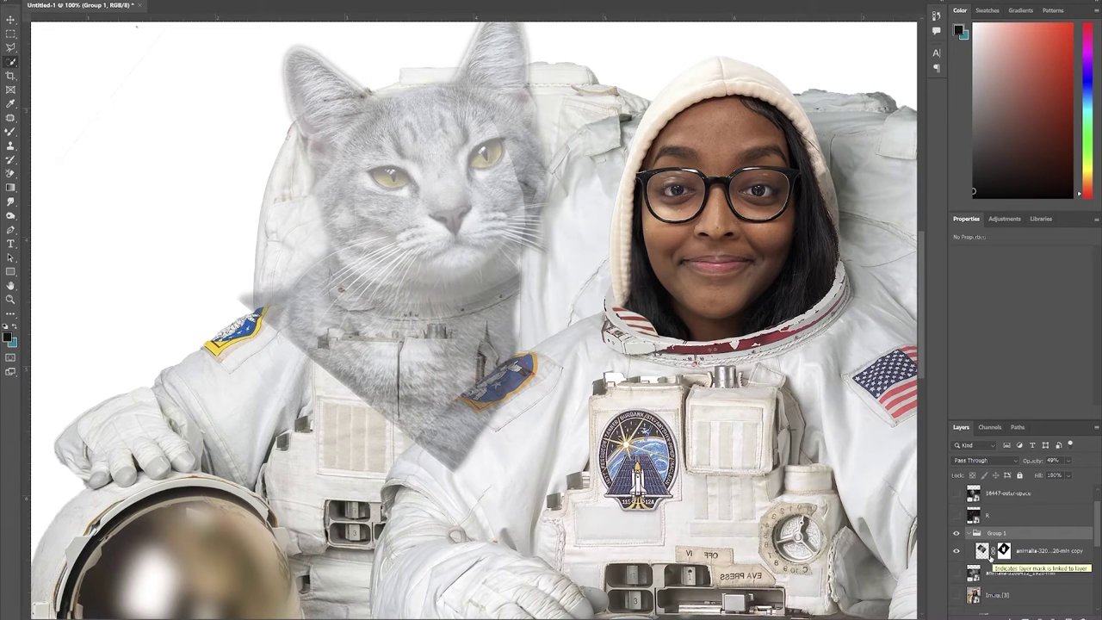
- Paint black on the cat's layer mask to hide its chest over the suit front and the fur by the shoulder patch
click(1003, 550)
key(b)
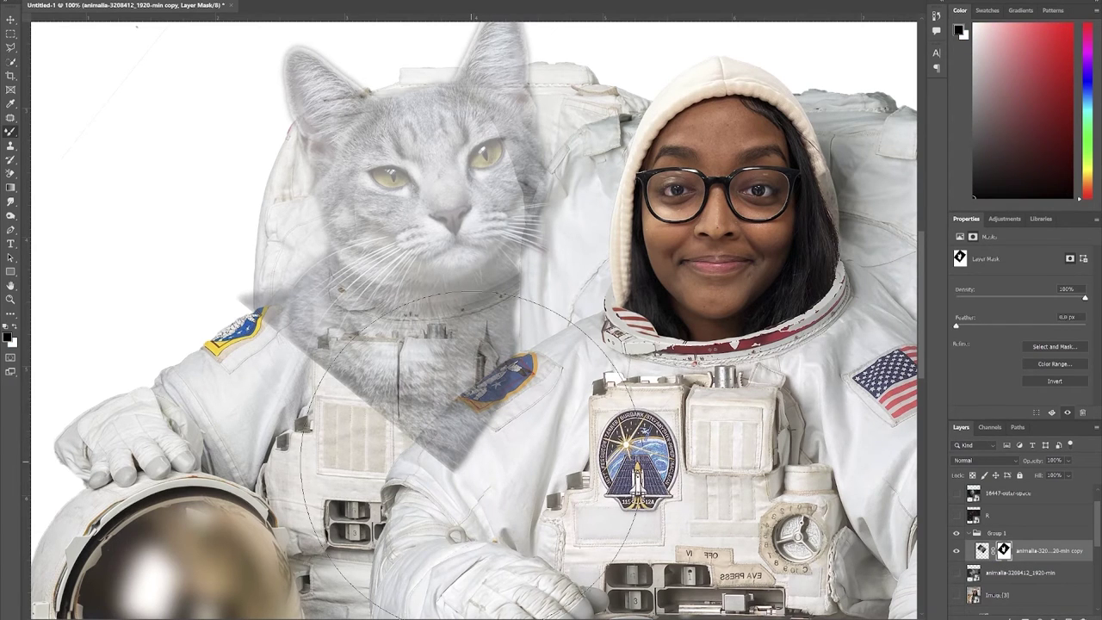
mouse_move(529, 294)
mouse_down()
mouse_move(507, 312)
mouse_move(381, 329)
mouse_move(354, 348)
mouse_move(396, 388)
mouse_move(416, 469)
mouse_move(460, 357)
mouse_move(521, 401)
mouse_up()
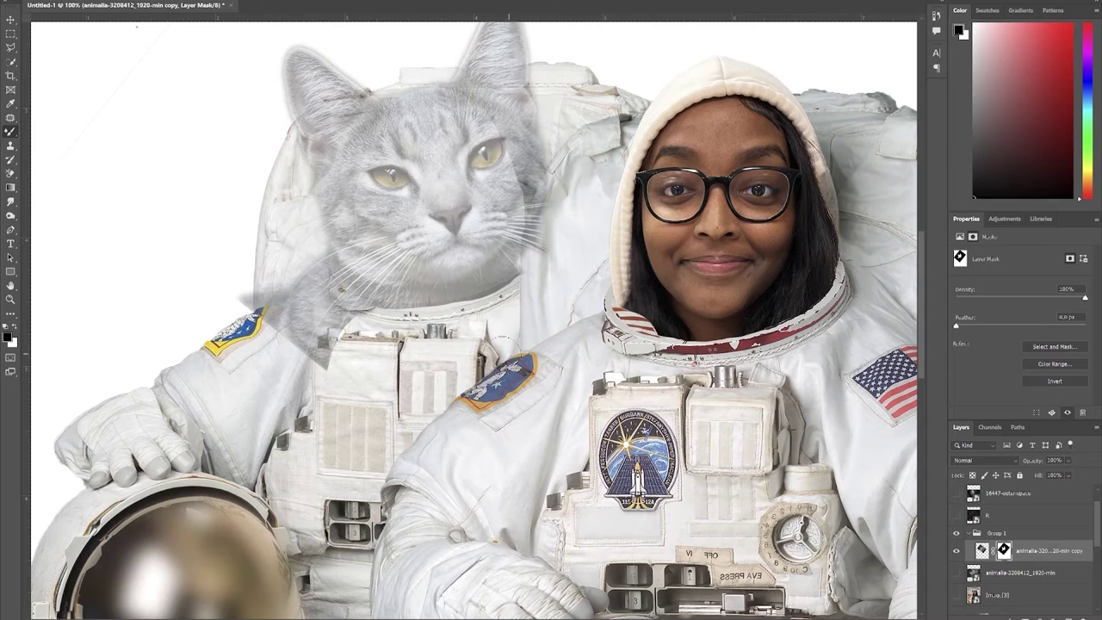
drag(269, 272, 236, 274)
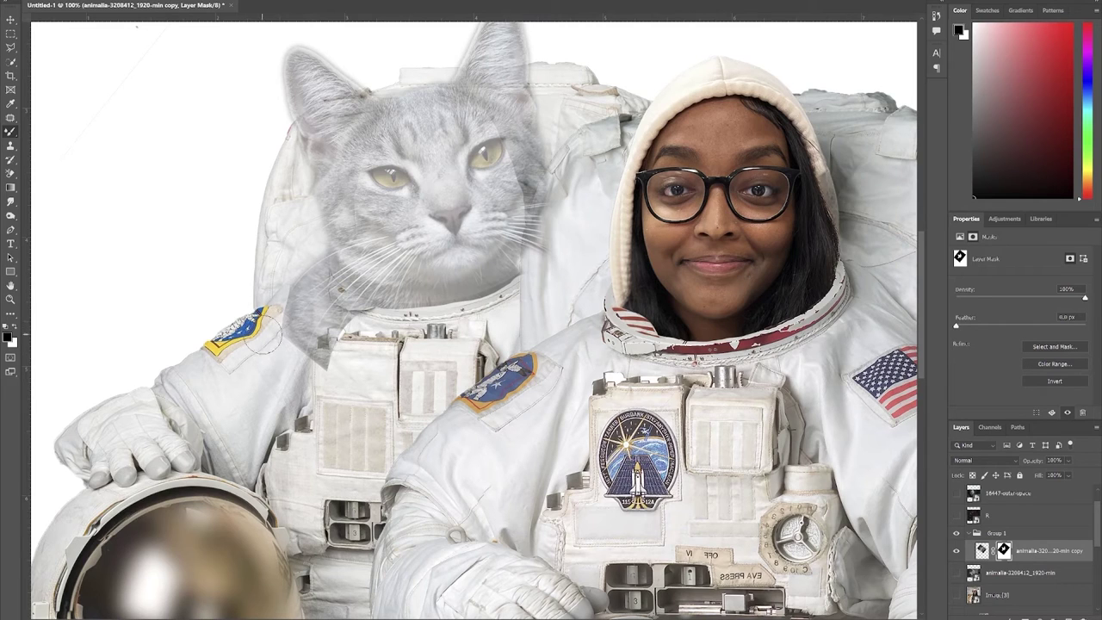
- With a smaller brush, mask out the cat's fur overlapping the inner rim along the front of the neck ring
key(ctrl+equal)
key(ctrl+equal)
key(ctrl+equal)
key(ctrl+equal)
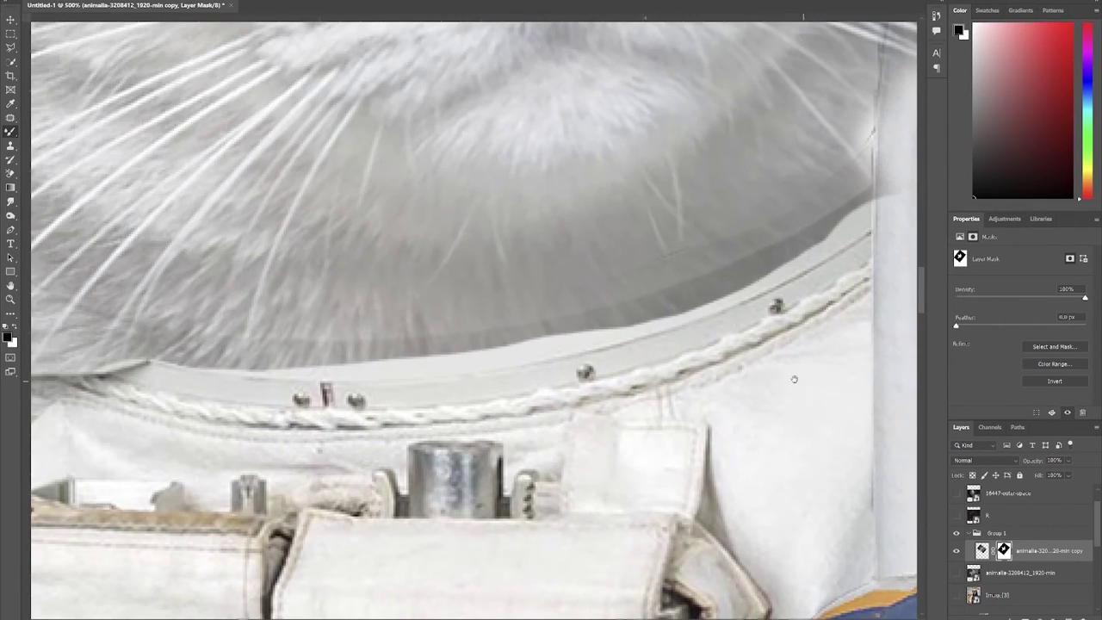
key(bracketleft)
key(bracketleft)
key(bracketleft)
key(bracketleft)
click(857, 207)
mouse_move(880, 193)
mouse_down()
mouse_move(852, 237)
mouse_move(779, 270)
mouse_move(489, 366)
mouse_move(342, 368)
mouse_up()
- Refine the cat mask along the neck ring, painting white to restore fur inside the opening and black to clean the rim
key(x)
mouse_move(364, 297)
mouse_down()
mouse_move(606, 258)
mouse_move(757, 203)
mouse_up()
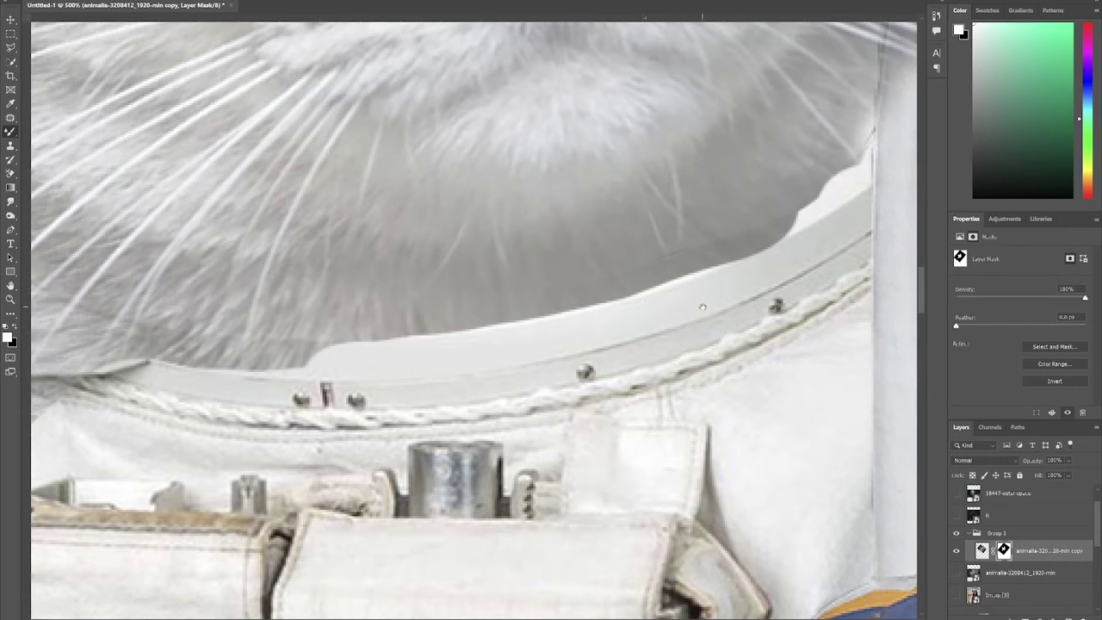
key(x)
drag(686, 307, 786, 277)
key(x)
mouse_move(671, 267)
mouse_down()
mouse_move(676, 276)
mouse_move(761, 200)
mouse_up()
drag(622, 252, 630, 252)
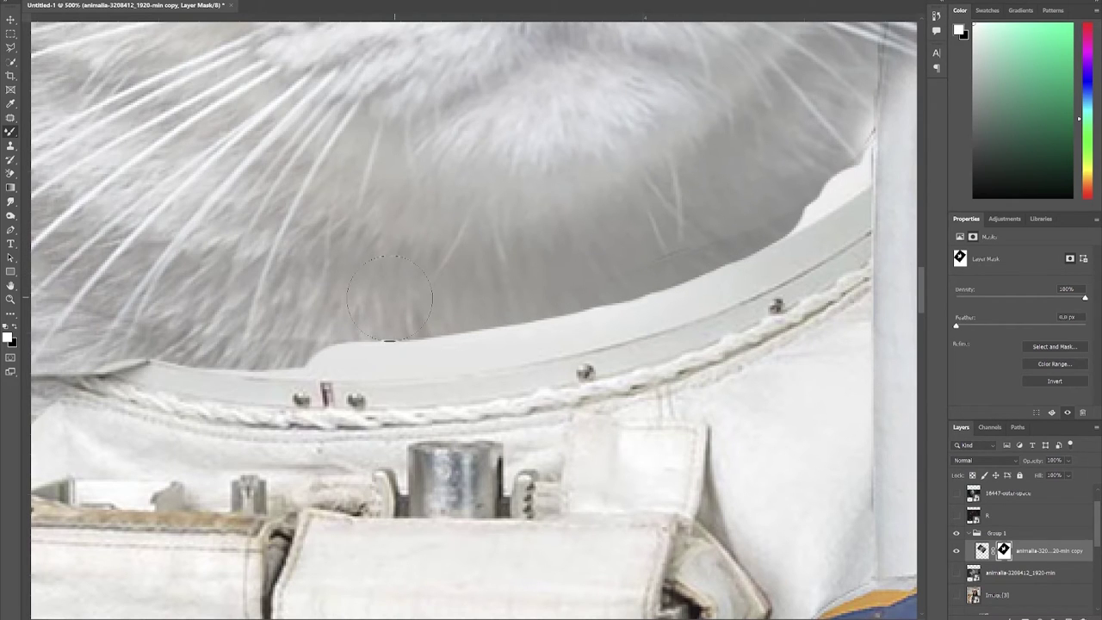
drag(768, 194, 540, 282)
mouse_move(607, 220)
mouse_down()
mouse_move(601, 252)
mouse_move(562, 265)
mouse_up()
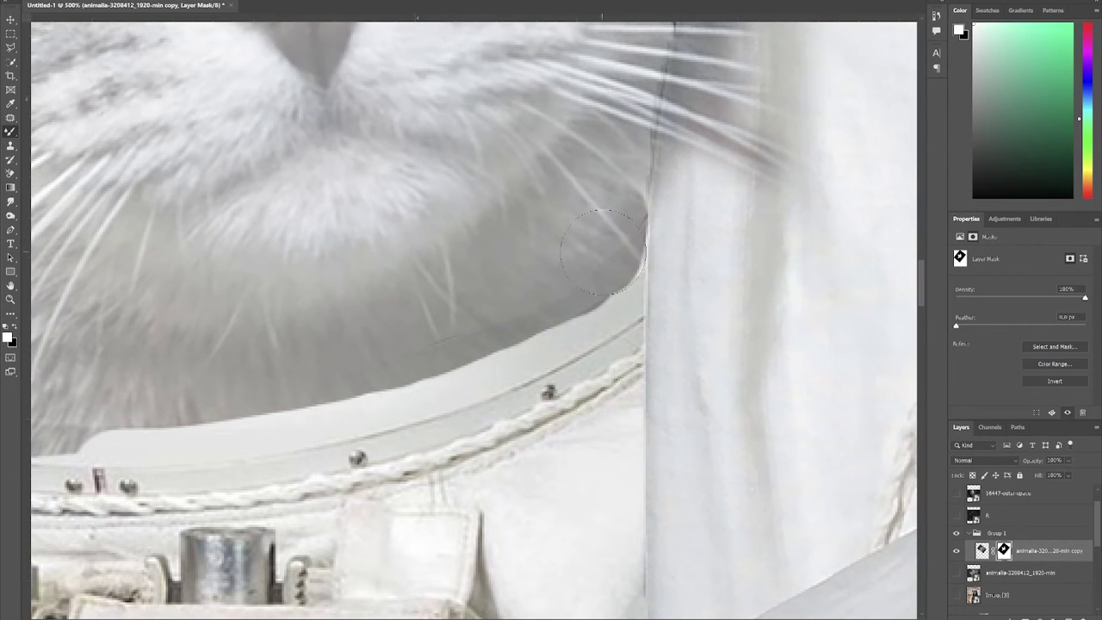
- Mask out the cat's fur spilling past the neck ring beneath the whiskers on the portrait's side
key(x)
drag(628, 339, 603, 355)
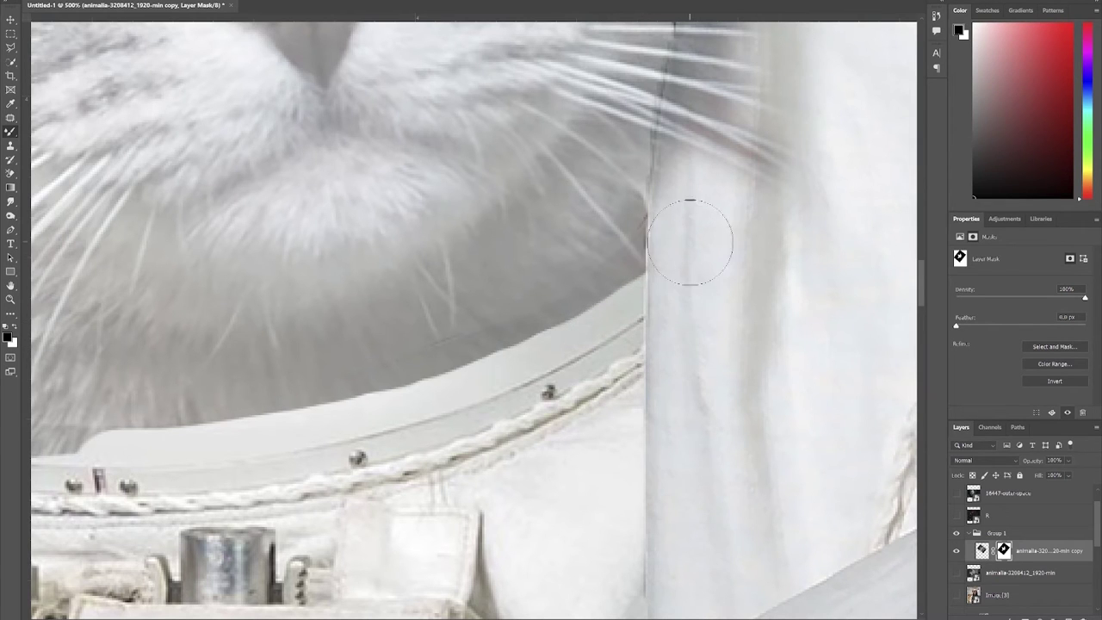
mouse_move(701, 197)
mouse_down()
mouse_move(684, 364)
mouse_move(624, 456)
mouse_up()
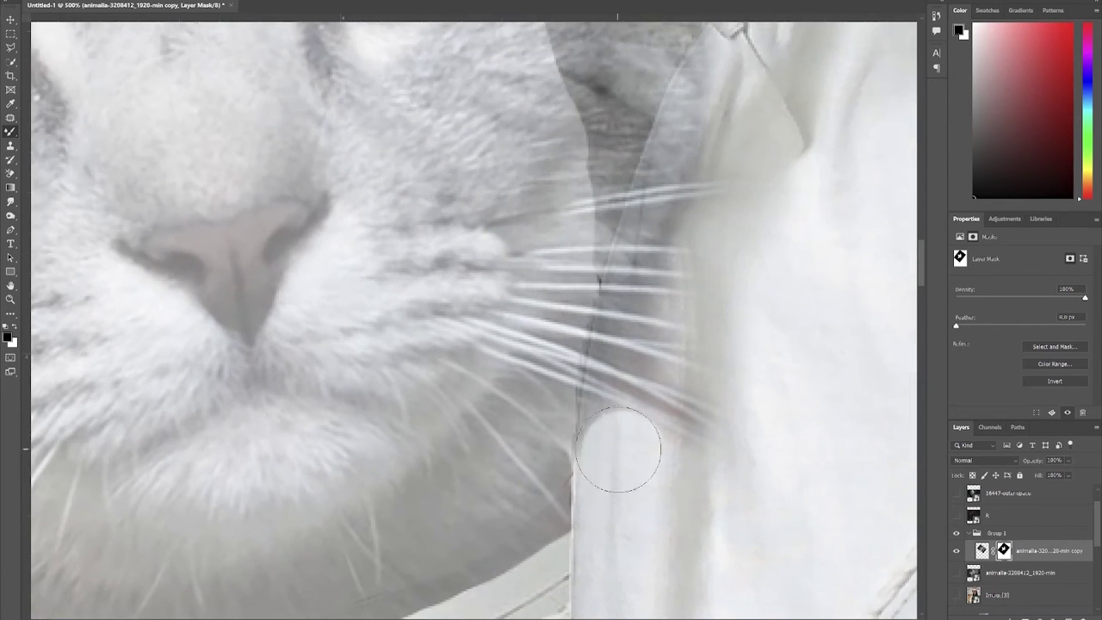
- Duplicate the masked cat layer and mask the area beside the whiskers on the lower copy
click(982, 552)
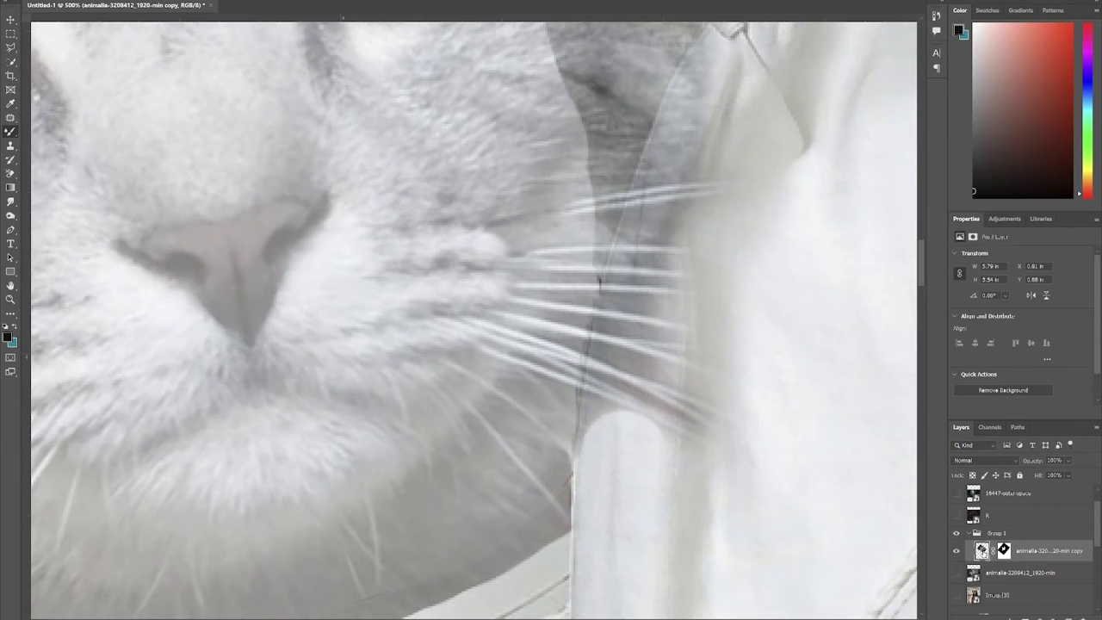
key(ctrl+j)
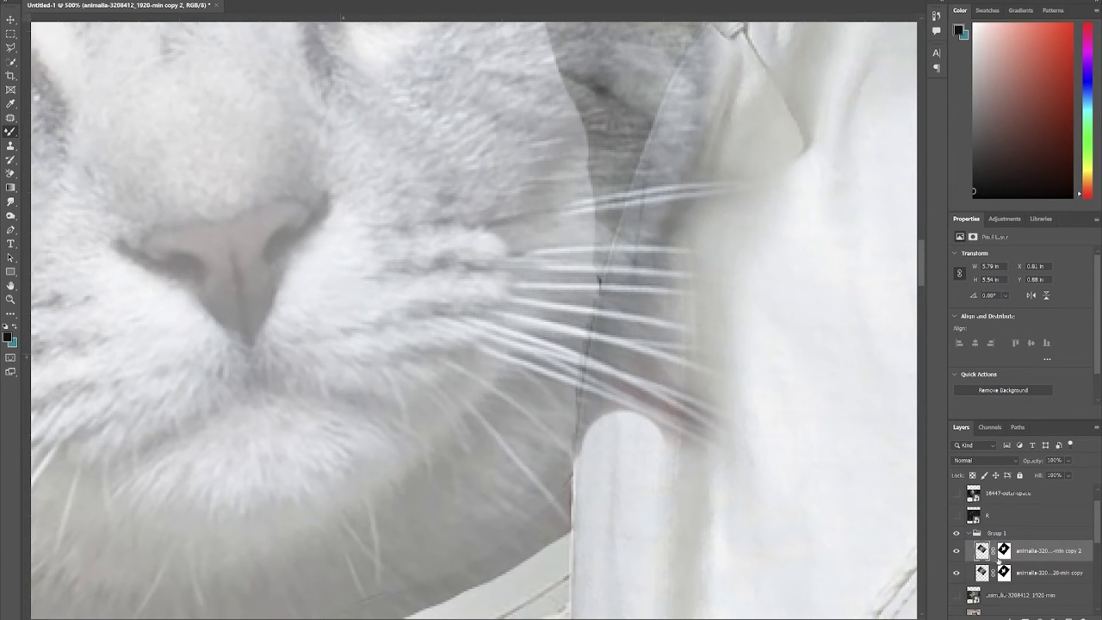
click(1004, 573)
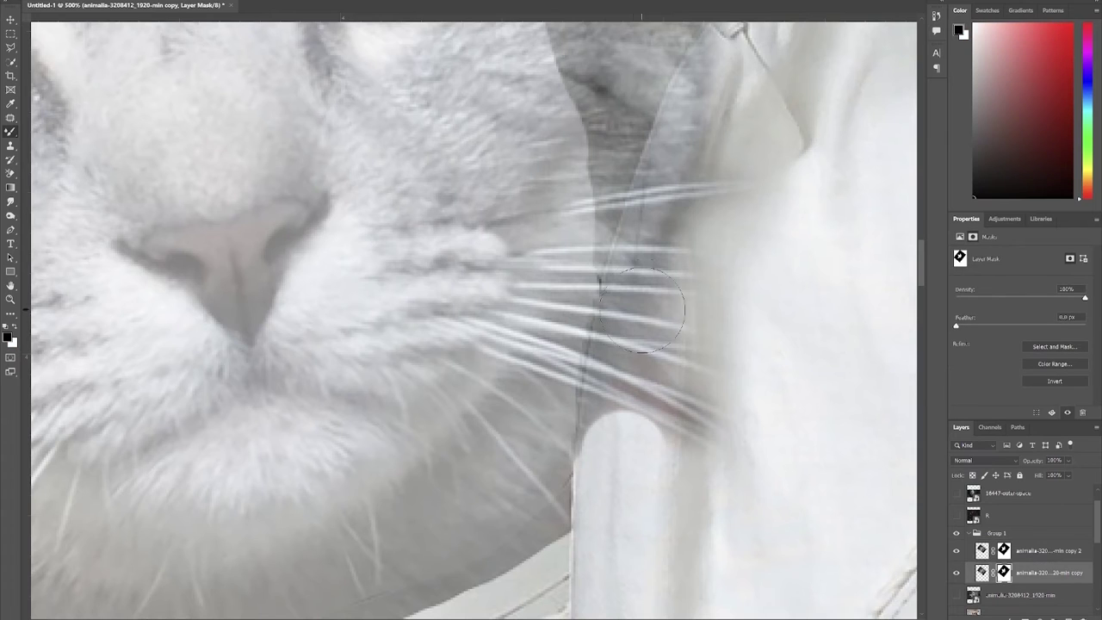
mouse_move(699, 211)
mouse_down()
mouse_move(677, 374)
mouse_move(728, 130)
mouse_up()
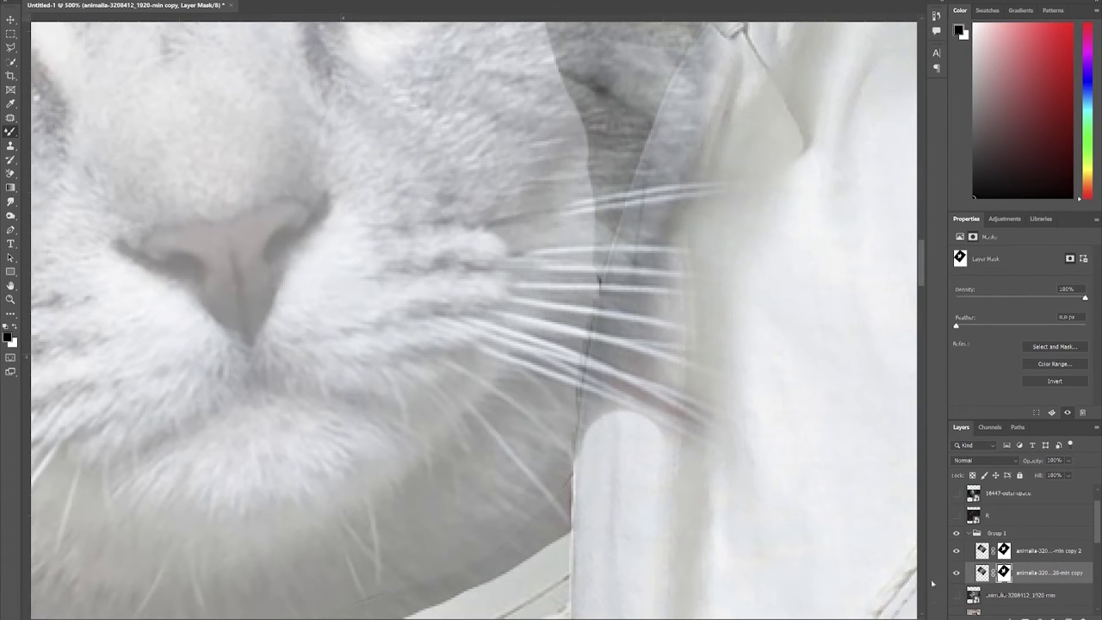
- On the upper cat copy's mask, hide the leftover photo background on the suit below and beside the whiskers
click(1002, 554)
drag(589, 399, 589, 417)
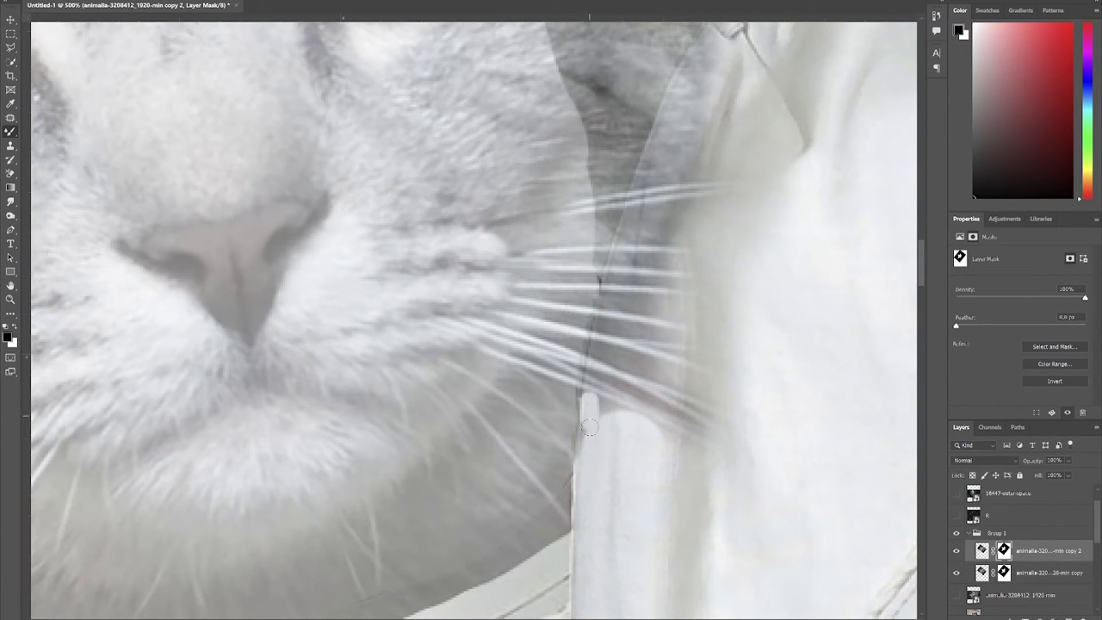
scroll(697, 441, up, 3)
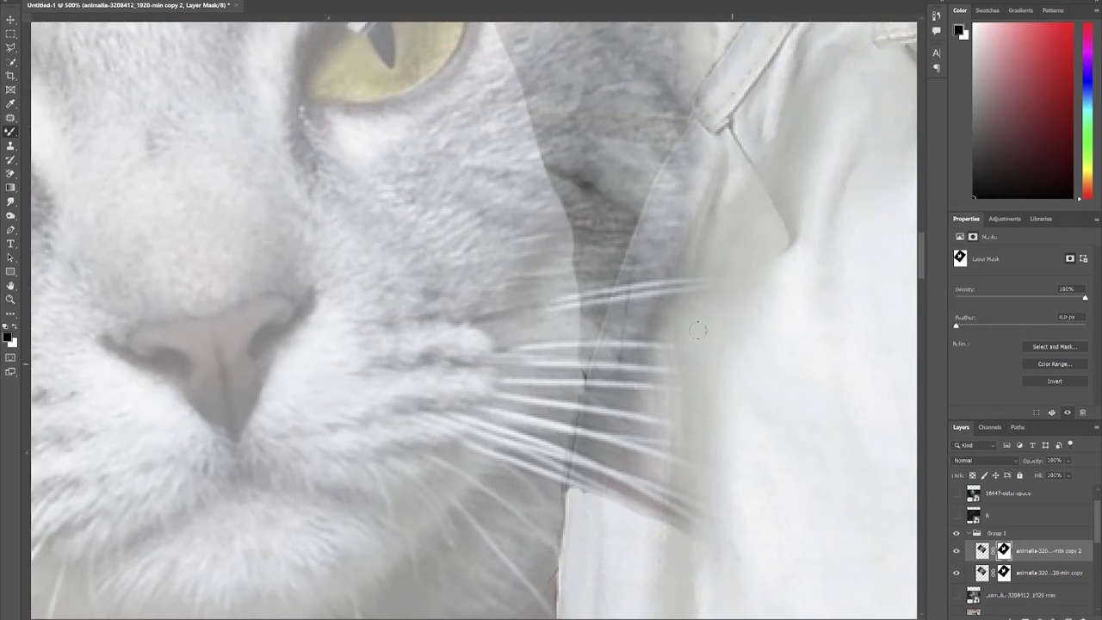
click(44, 1)
click(82, 128)
click(784, 291)
mouse_move(640, 319)
mouse_down()
mouse_move(748, 315)
mouse_move(697, 370)
mouse_up()
drag(699, 250, 610, 270)
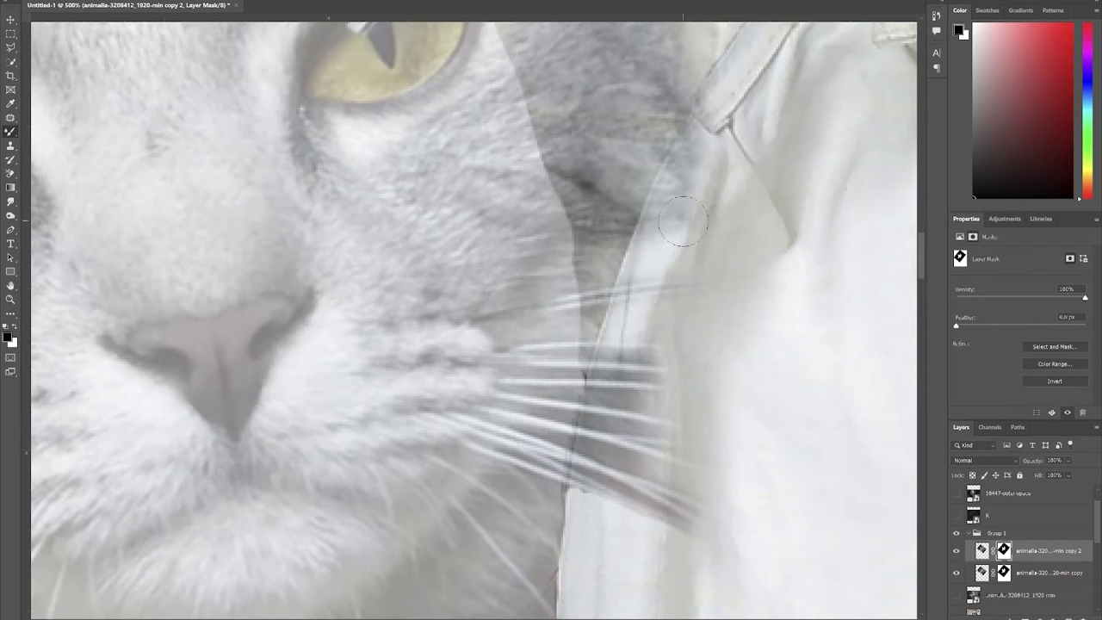
- Rework the upper copy's mask above the whiskers, restoring the whisker area and hiding the background along the suit's edge
scroll(672, 416, up, 10)
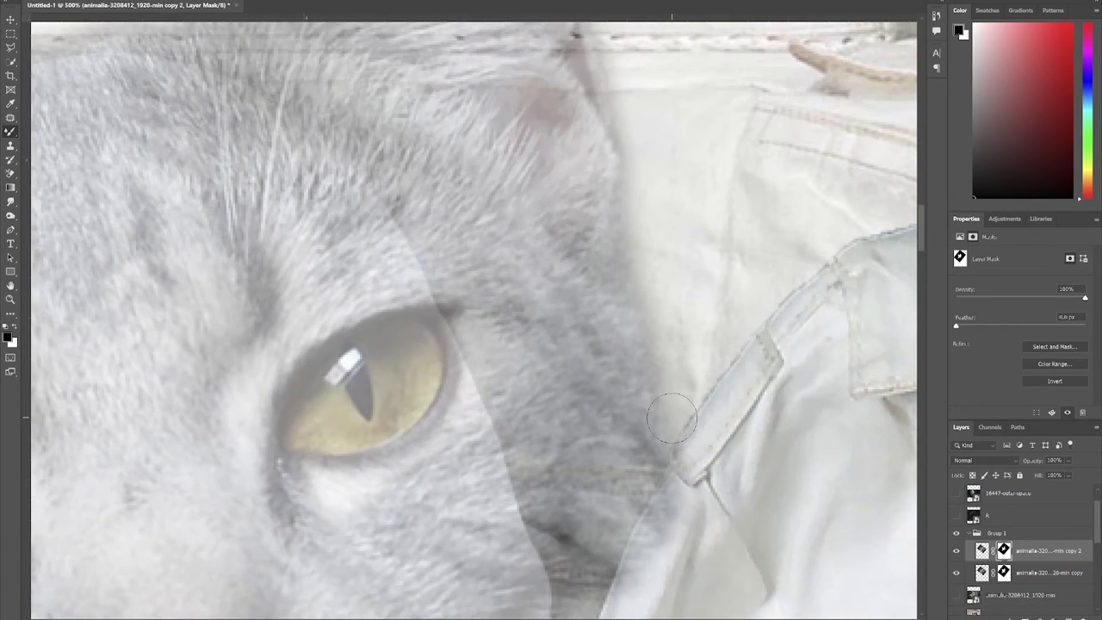
scroll(672, 416, down, 10)
scroll(672, 362, up, 1)
key(x)
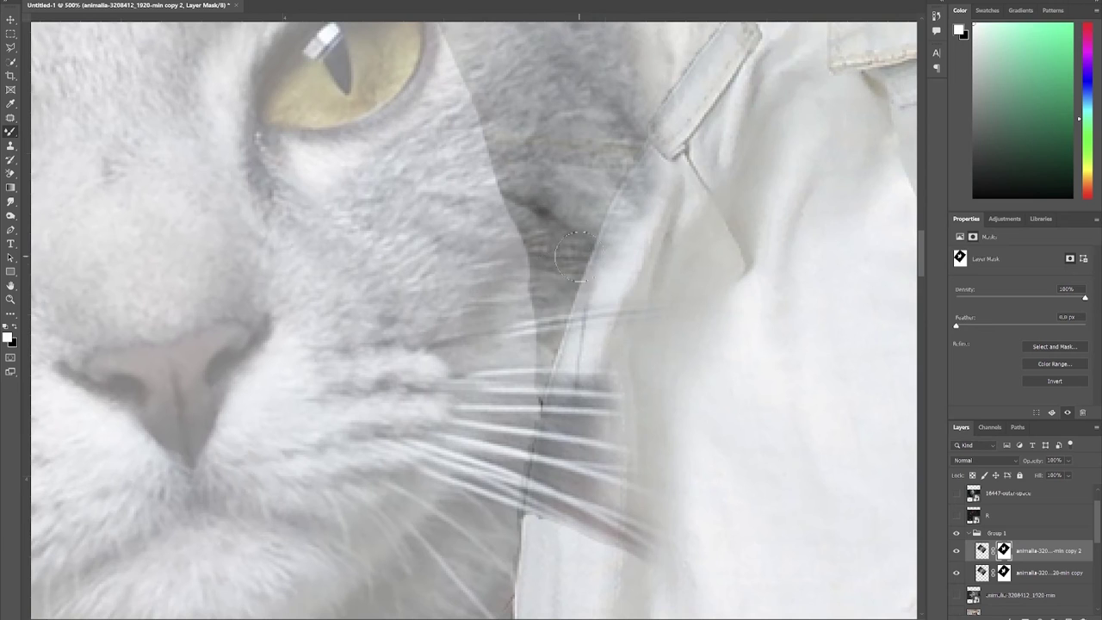
key(x)
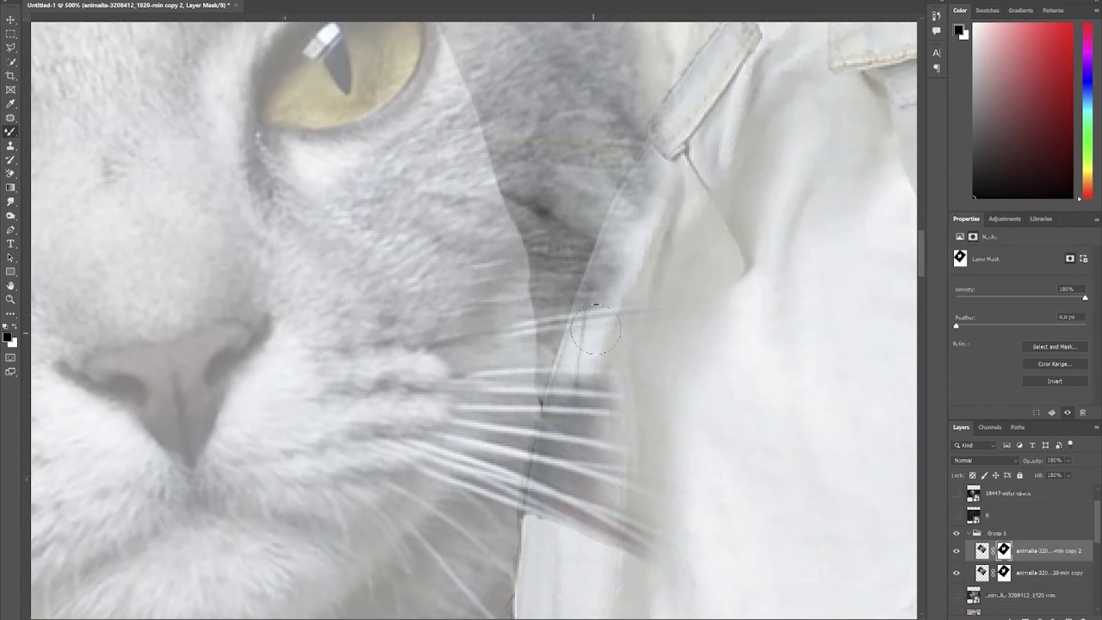
mouse_move(607, 287)
mouse_down()
mouse_move(649, 188)
mouse_move(605, 296)
mouse_up()
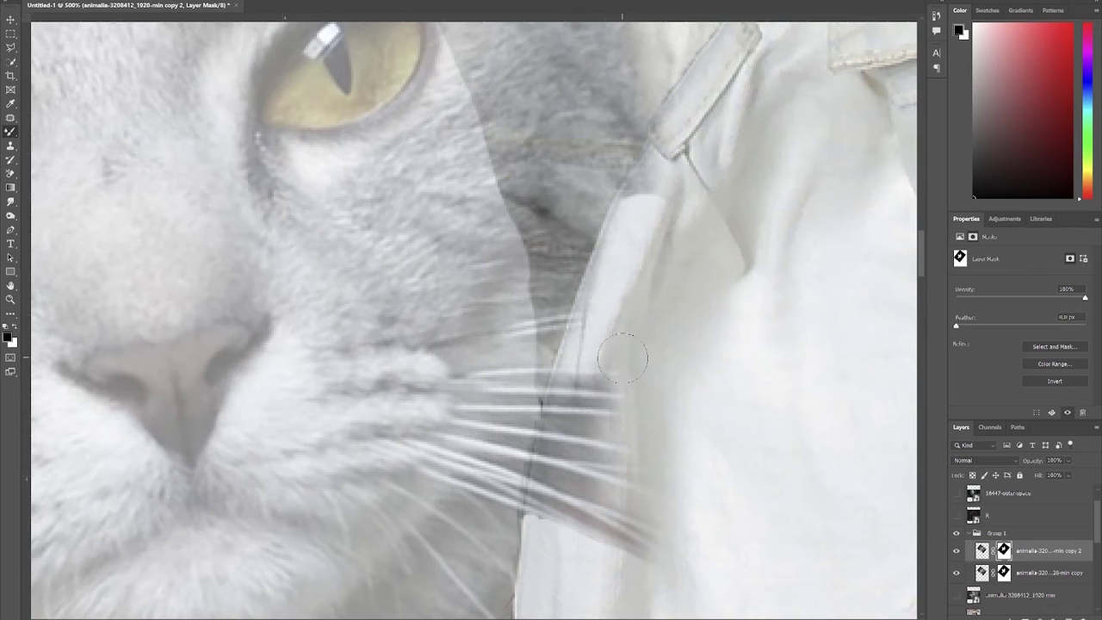
- On the lower cat copy's mask, hide the fur over the neck ring beside its clasp, with the upper copy hidden
drag(411, 447, 670, 180)
mouse_move(375, 517)
mouse_down()
mouse_move(618, 361)
mouse_move(851, 315)
mouse_up()
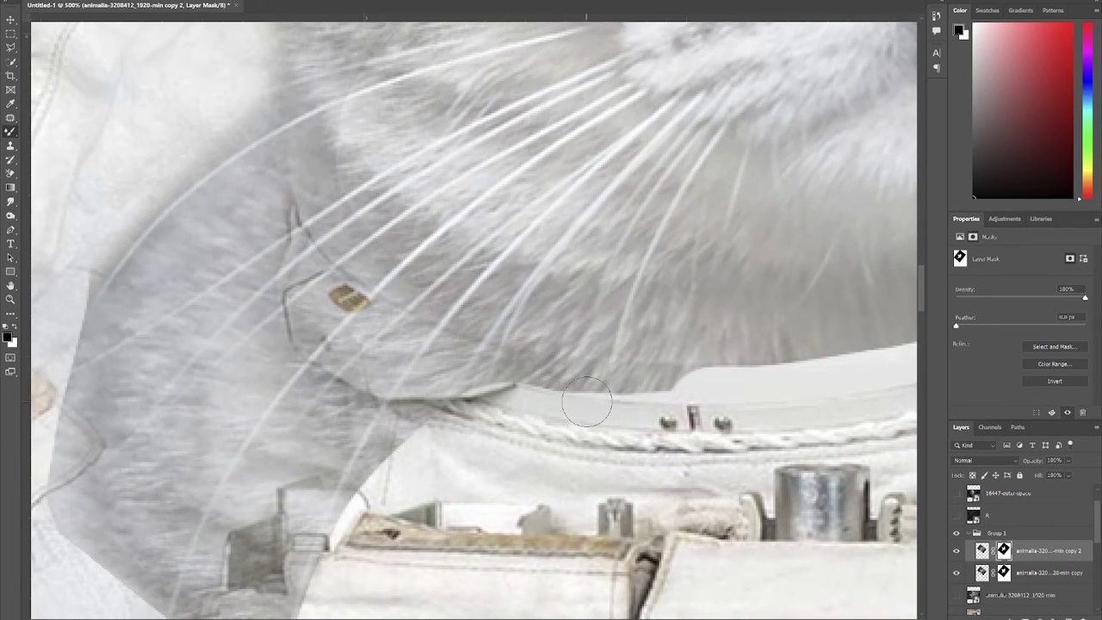
key(alt+bracketleft)
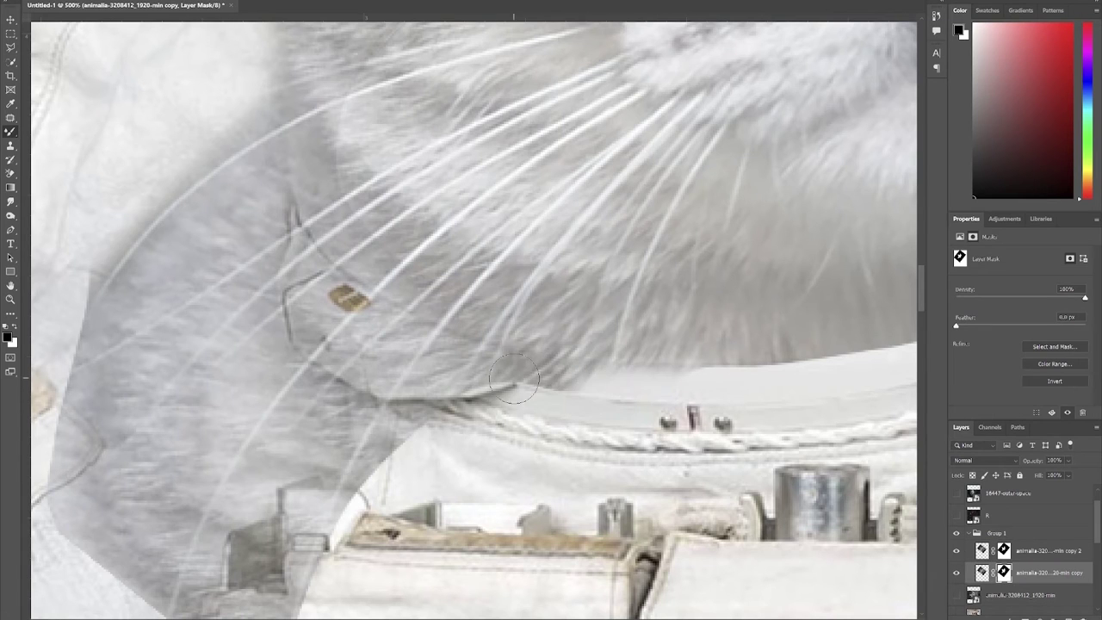
click(956, 551)
mouse_move(503, 380)
mouse_down()
mouse_move(398, 452)
mouse_move(448, 380)
mouse_move(443, 359)
mouse_move(504, 377)
mouse_move(427, 345)
mouse_up()
- Show only the upper cat copy and mask out the fur covering the neck ring's clasp and the fabric beneath it
click(1004, 551)
click(956, 573)
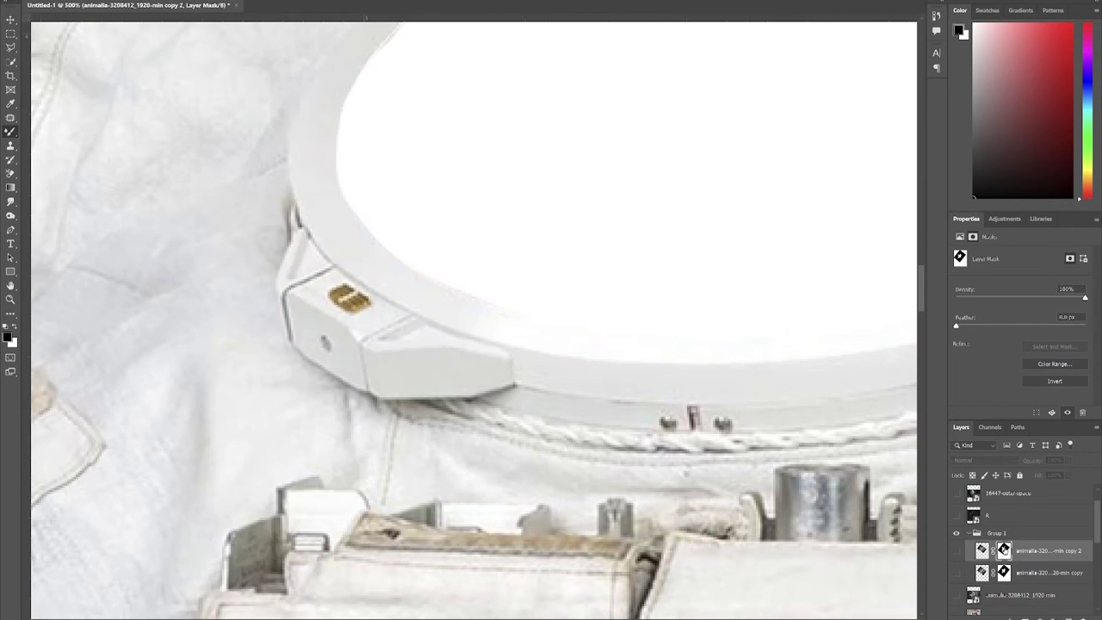
click(956, 551)
mouse_move(417, 334)
mouse_down()
mouse_move(406, 358)
mouse_move(401, 334)
mouse_move(310, 440)
mouse_move(451, 421)
mouse_move(440, 357)
mouse_move(387, 481)
mouse_move(460, 350)
mouse_move(385, 471)
mouse_up()
mouse_move(383, 308)
mouse_down()
mouse_move(252, 441)
mouse_move(316, 303)
mouse_move(349, 282)
mouse_move(306, 319)
mouse_move(319, 332)
mouse_move(207, 414)
mouse_up()
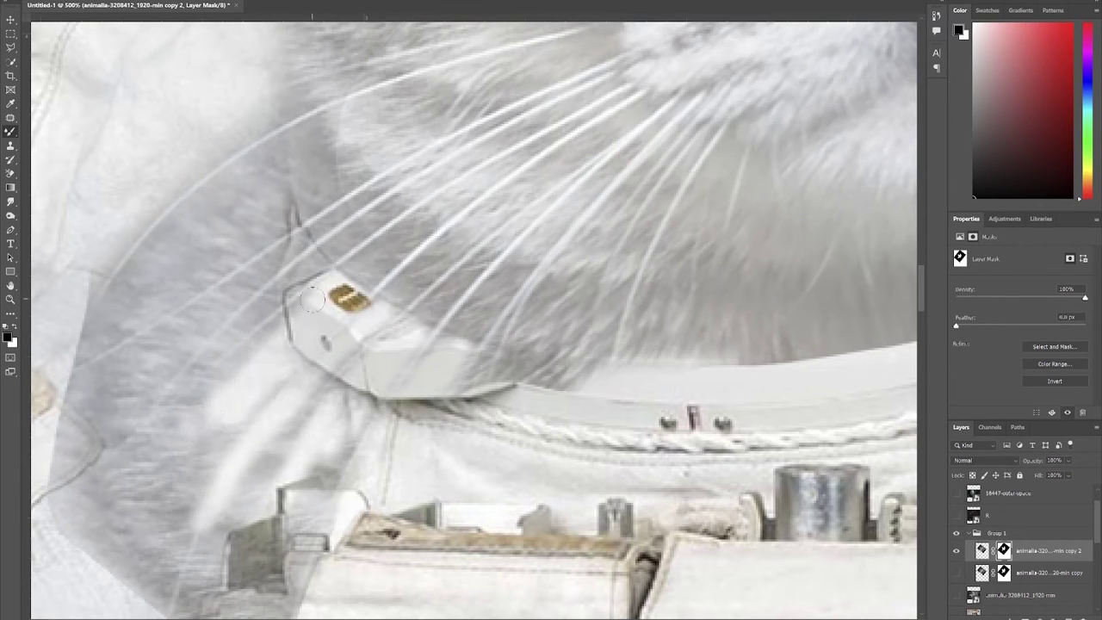
- Mask out the upper copy's remaining fur over the suit's shoulder and around the metal chest fittings
drag(297, 317, 155, 454)
drag(321, 262, 60, 498)
mouse_move(306, 241)
mouse_down()
mouse_move(132, 379)
mouse_move(288, 258)
mouse_move(284, 207)
mouse_move(250, 133)
mouse_move(222, 233)
mouse_move(189, 256)
mouse_move(221, 241)
mouse_move(223, 253)
mouse_up()
drag(147, 323, 222, 290)
mouse_move(150, 250)
mouse_down()
mouse_move(129, 339)
mouse_move(152, 374)
mouse_move(125, 444)
mouse_move(189, 345)
mouse_move(164, 357)
mouse_move(228, 397)
mouse_move(220, 476)
mouse_move(222, 423)
mouse_move(222, 468)
mouse_move(161, 308)
mouse_move(257, 404)
mouse_move(331, 293)
mouse_move(330, 344)
mouse_up()
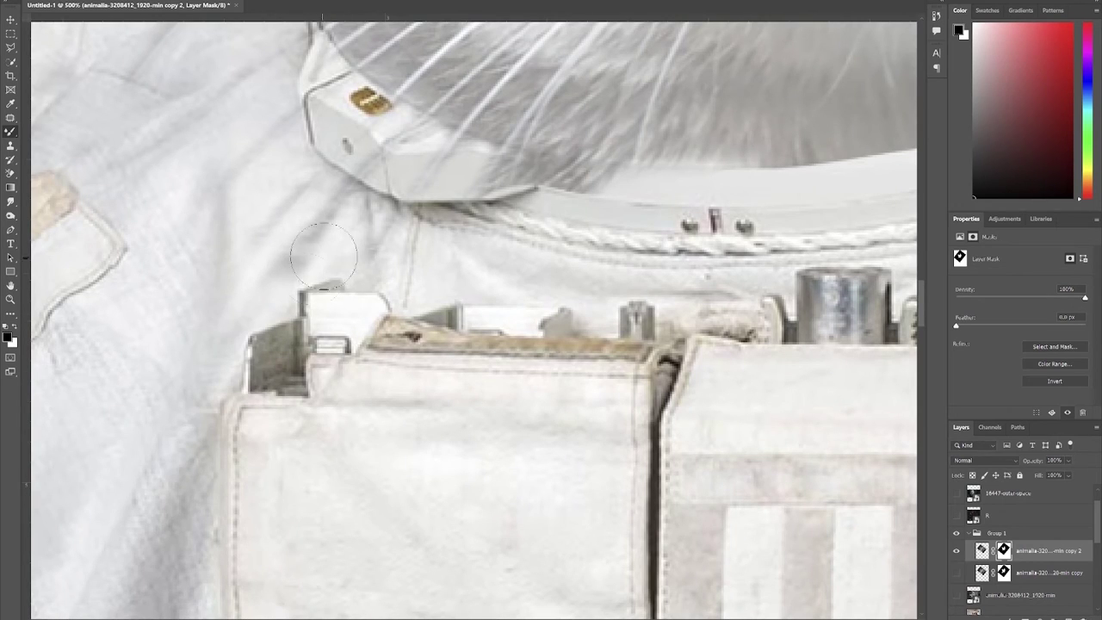
drag(308, 250, 316, 294)
drag(269, 211, 274, 221)
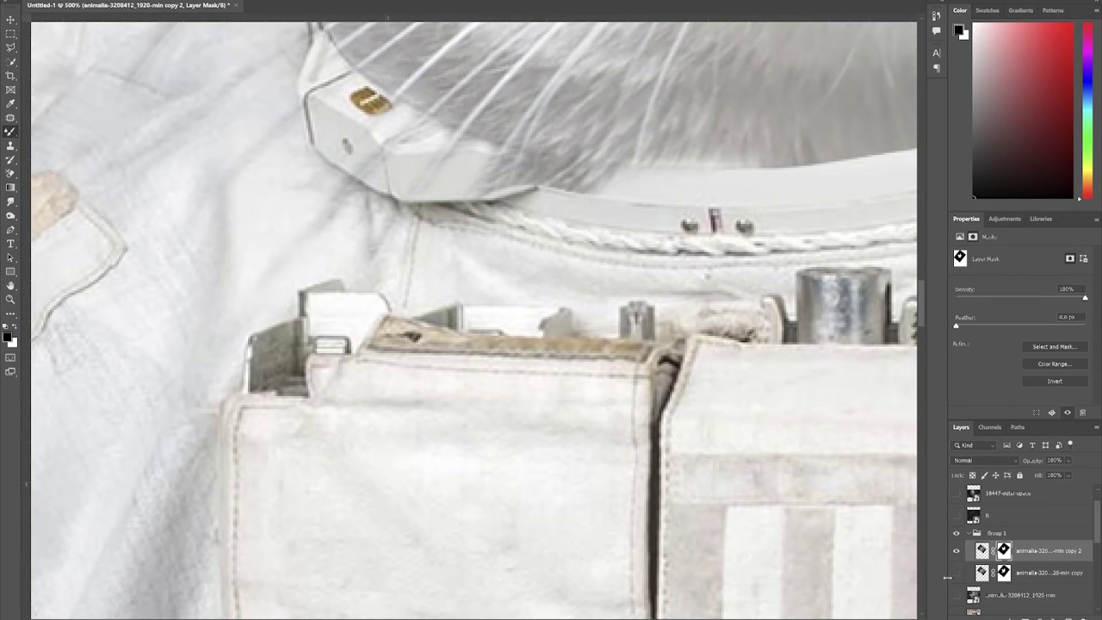
- Show the lower cat copy and mask out its fur over the suit's shoulder, chest fittings and neck-ring clasp
click(956, 573)
click(1005, 572)
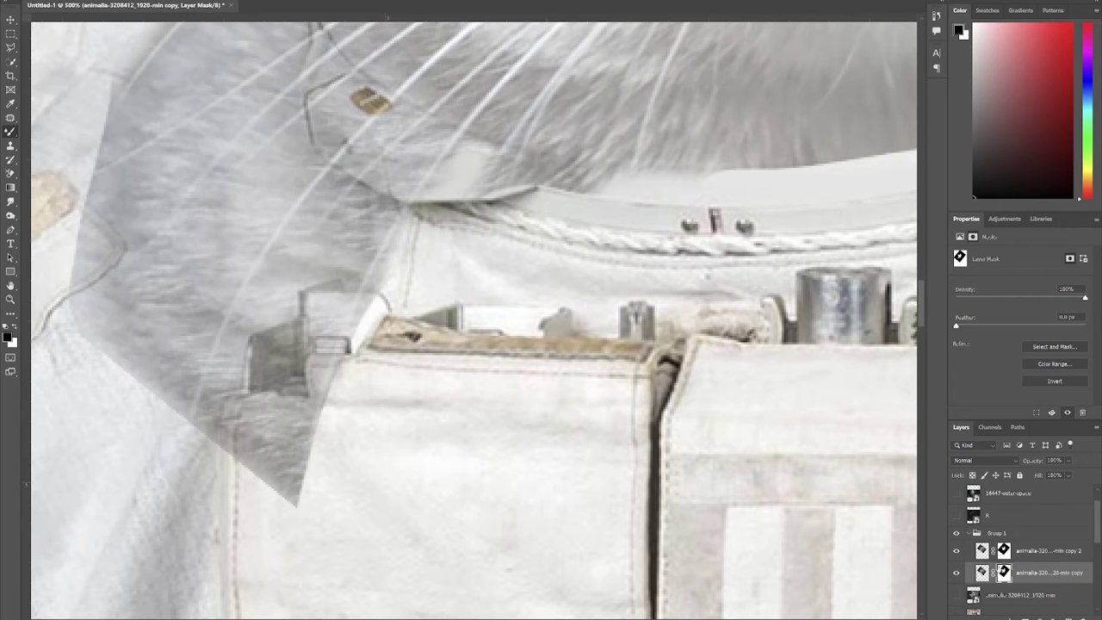
mouse_move(362, 217)
mouse_down()
mouse_move(292, 478)
mouse_move(278, 484)
mouse_move(219, 379)
mouse_move(317, 228)
mouse_move(105, 423)
mouse_move(305, 581)
mouse_up()
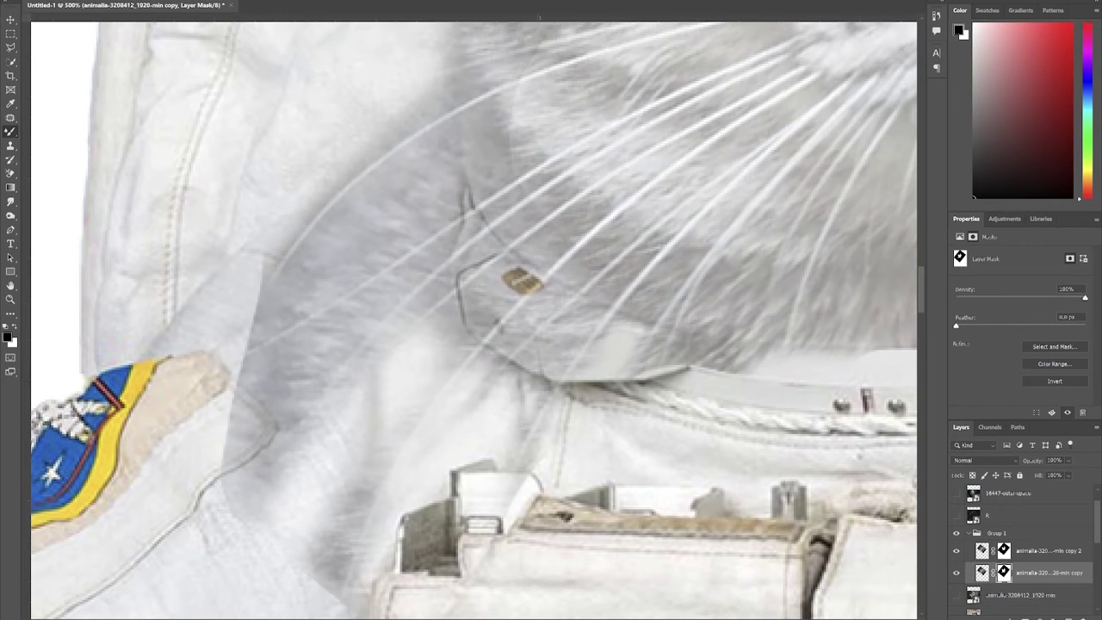
mouse_move(331, 353)
mouse_down()
mouse_move(259, 379)
mouse_move(255, 465)
mouse_up()
mouse_move(419, 180)
mouse_down()
mouse_move(245, 325)
mouse_move(332, 198)
mouse_move(332, 253)
mouse_move(475, 250)
mouse_move(534, 345)
mouse_move(687, 370)
mouse_up()
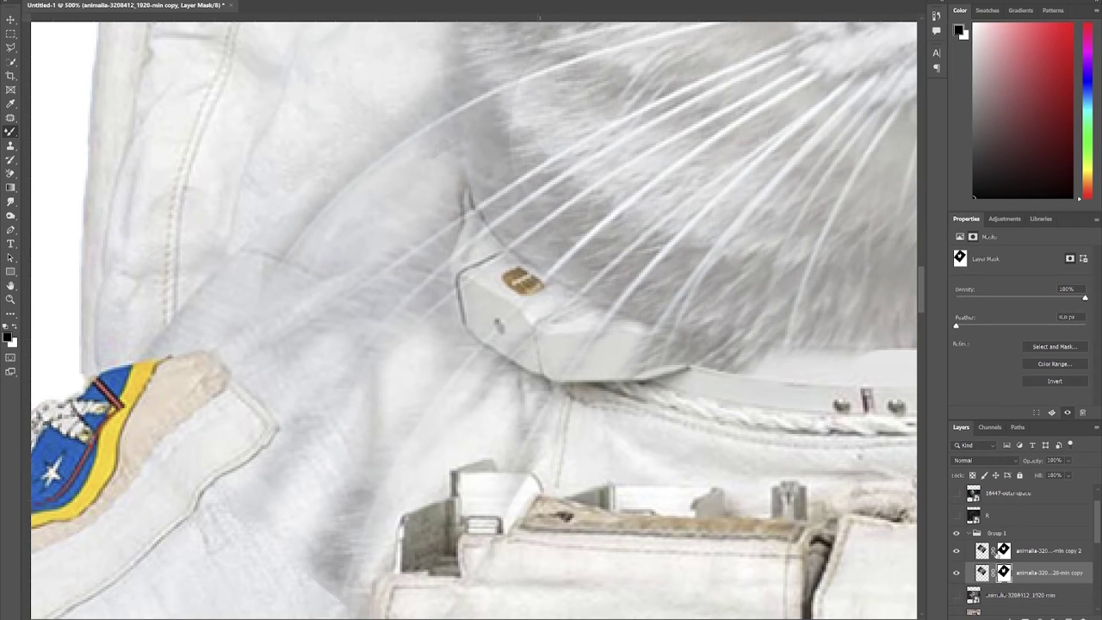
- Collapse the group holding both cat copies and raise the group's opacity to full
click(984, 553)
click(984, 573)
click(1005, 551)
click(1007, 574)
click(982, 551)
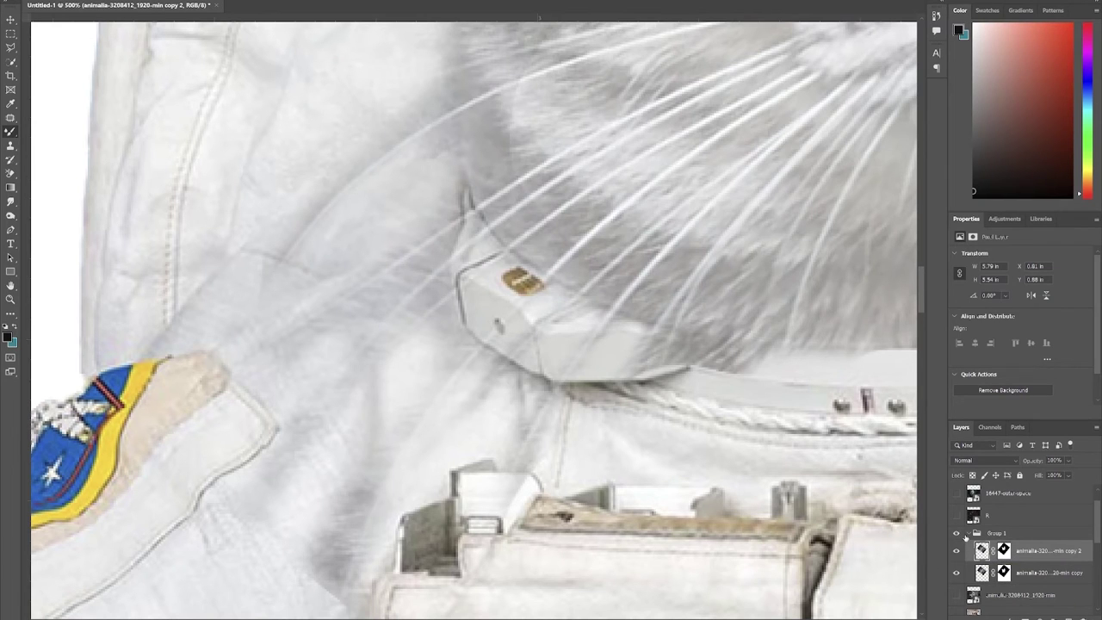
click(968, 534)
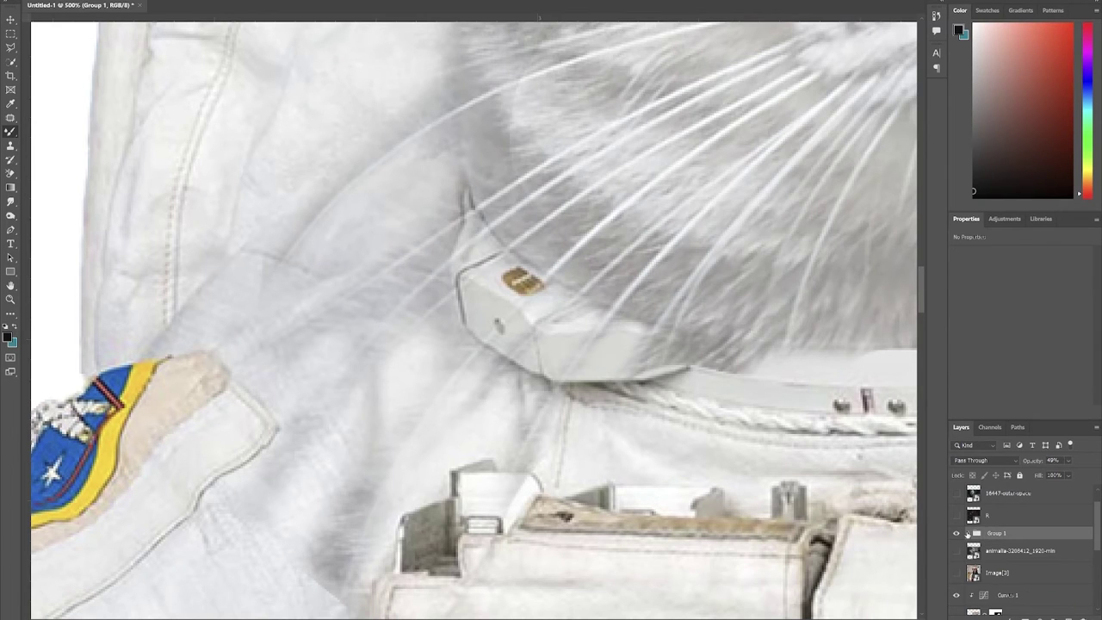
drag(1070, 464, 1096, 473)
click(972, 533)
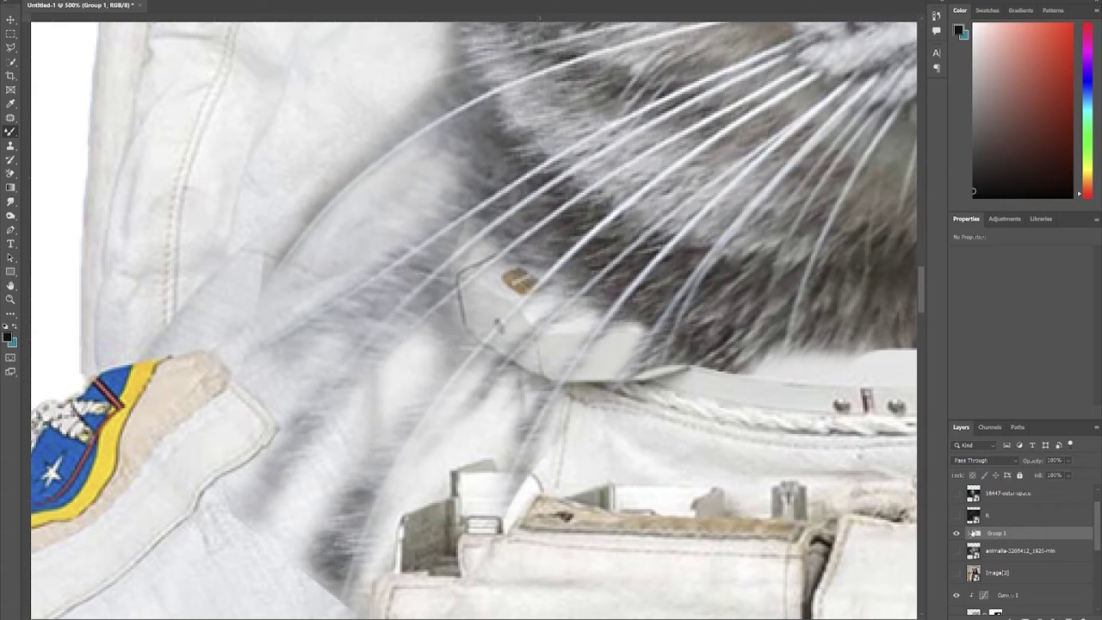
- Expand the group and lower the opacity of the lower cat copy to 55%
click(968, 534)
click(987, 576)
drag(1069, 460, 1059, 475)
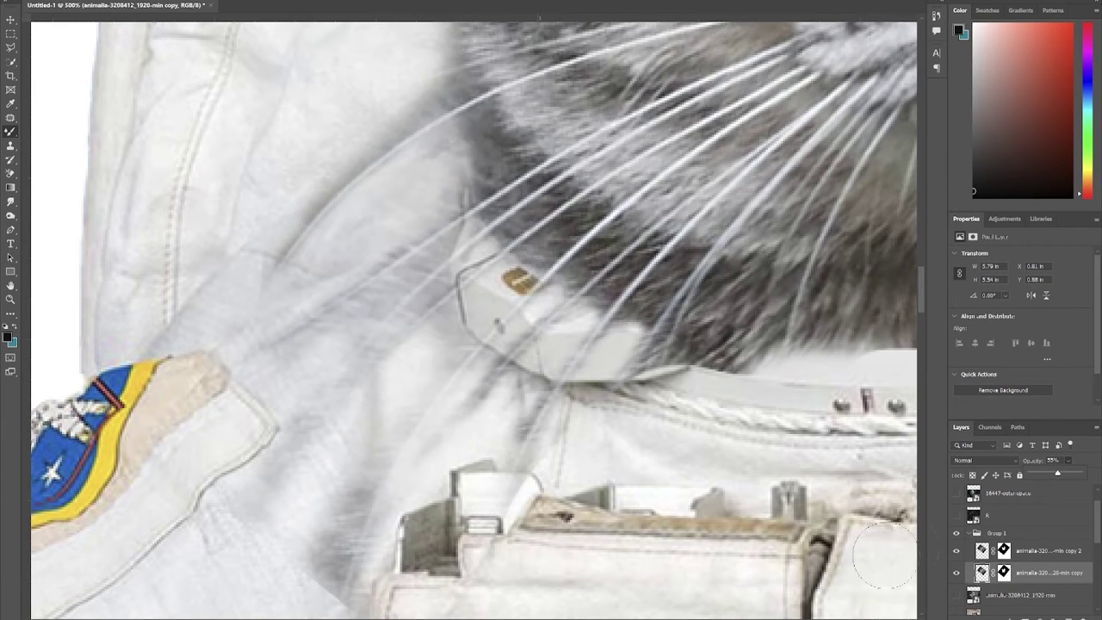
click(955, 612)
click(957, 614)
- On the upper cat copy's mask, hide the fur overlapping the front of the neck ring
drag(788, 458, 390, 530)
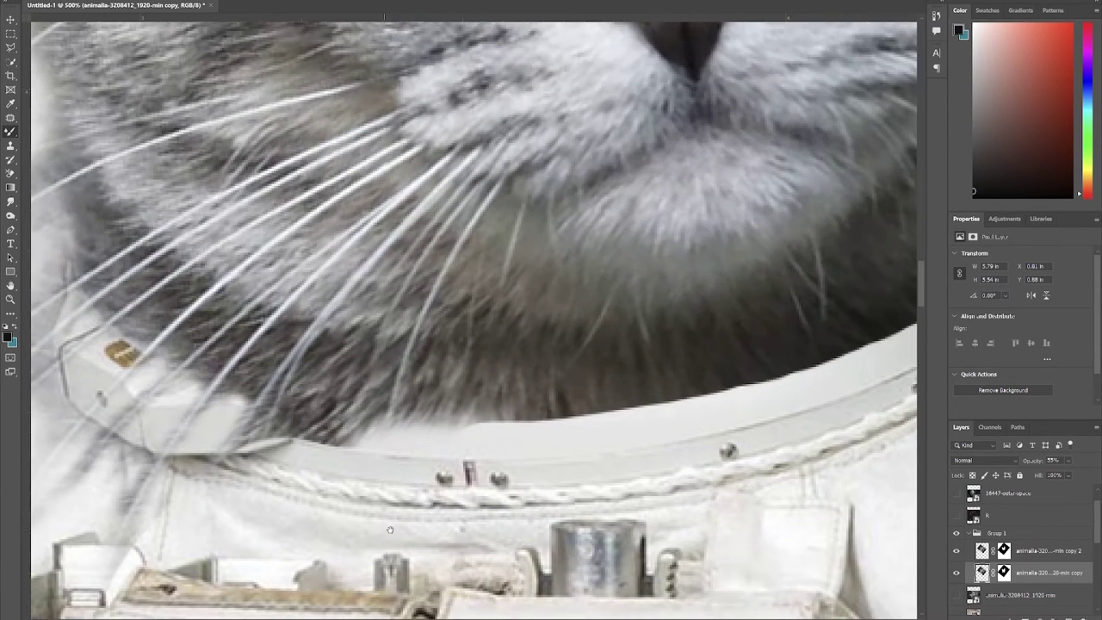
click(1005, 553)
mouse_move(435, 453)
mouse_down()
mouse_move(296, 436)
mouse_move(262, 429)
mouse_move(298, 420)
mouse_move(255, 415)
mouse_move(267, 419)
mouse_move(239, 449)
mouse_up()
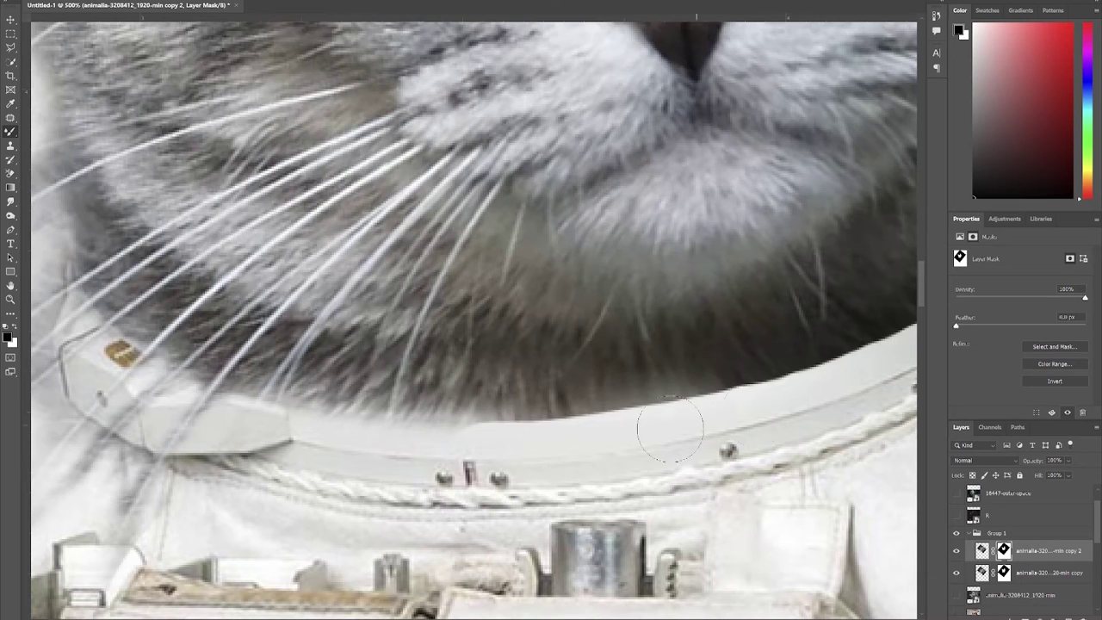
drag(849, 451, 559, 542)
drag(696, 359, 461, 443)
- Soften the upper copy's fur along the ring below the chin, painting back the fur masked too far up
drag(695, 370, 366, 454)
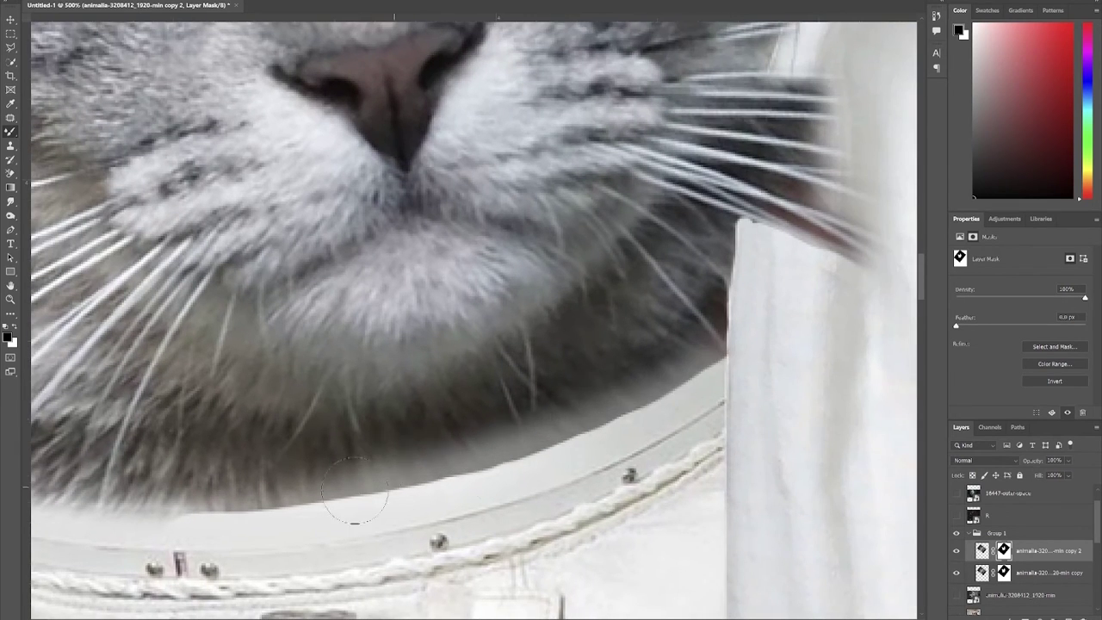
drag(617, 386, 327, 433)
mouse_move(695, 341)
mouse_down()
mouse_move(499, 423)
mouse_move(379, 437)
mouse_up()
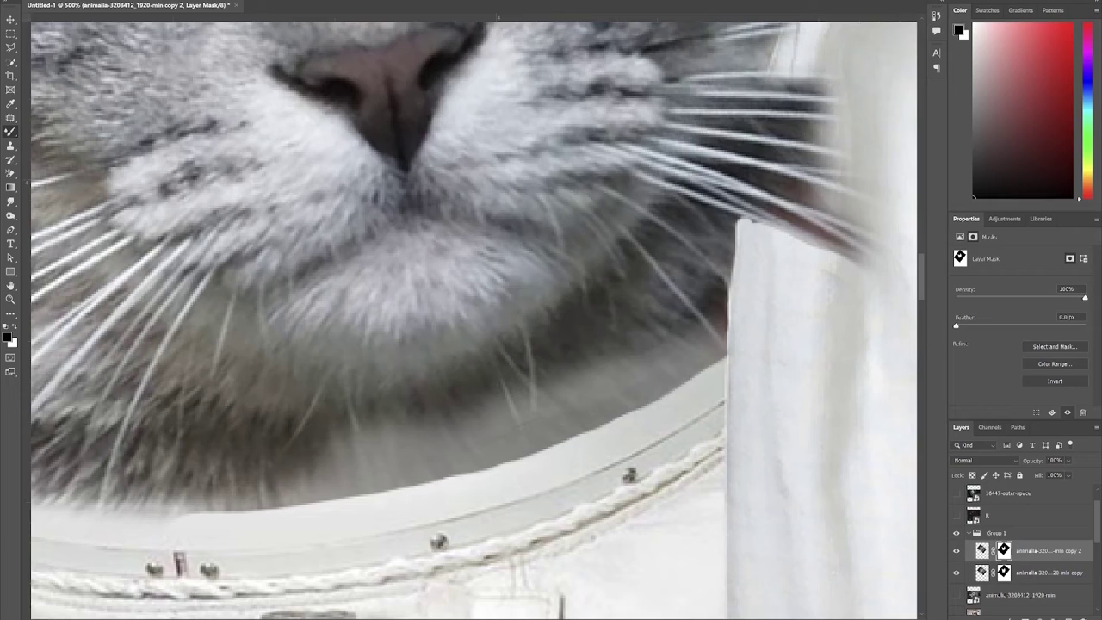
key(x)
mouse_move(552, 405)
mouse_down()
mouse_move(344, 461)
mouse_move(632, 322)
mouse_move(339, 478)
mouse_up()
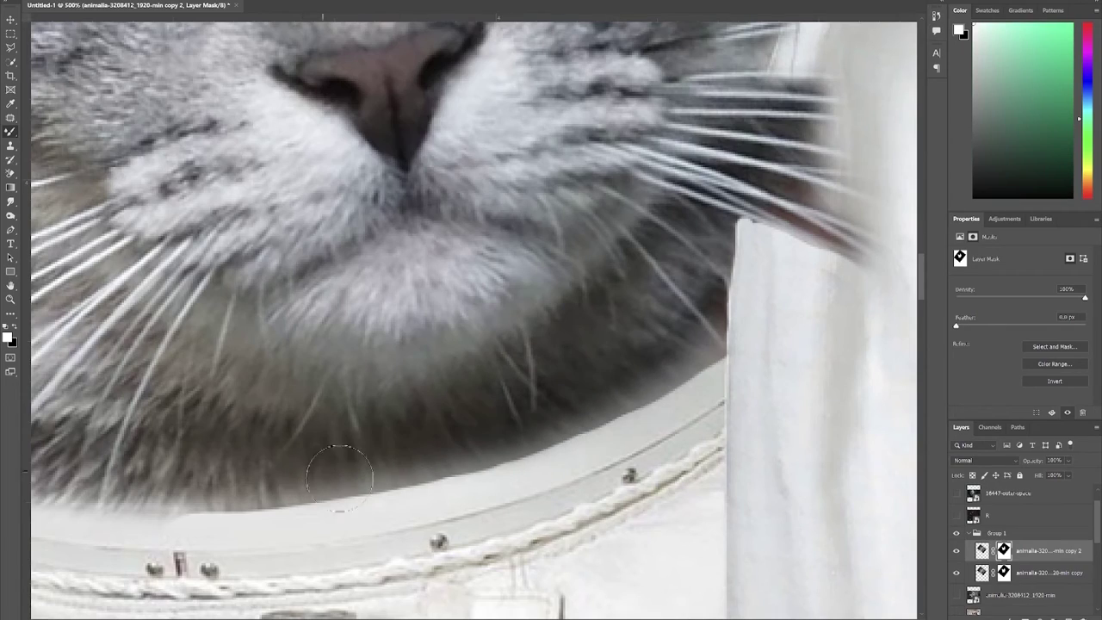
- Mask out the upper copy's dark background between and around the whiskers where they overlap the neighbouring suit
key(ctrl+1)
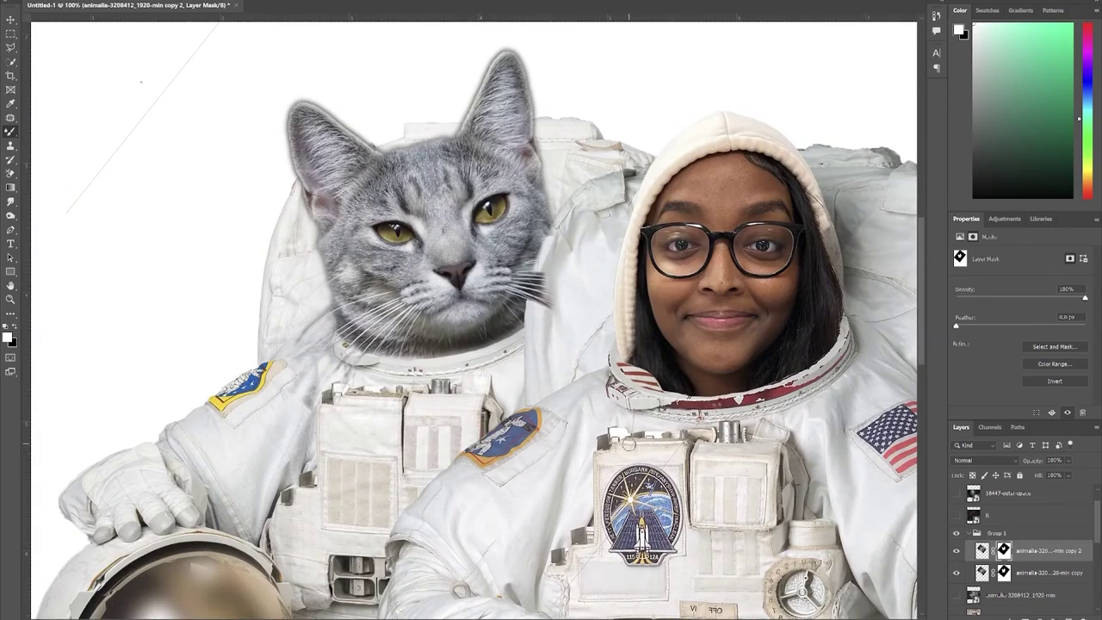
scroll(533, 298, up, 5)
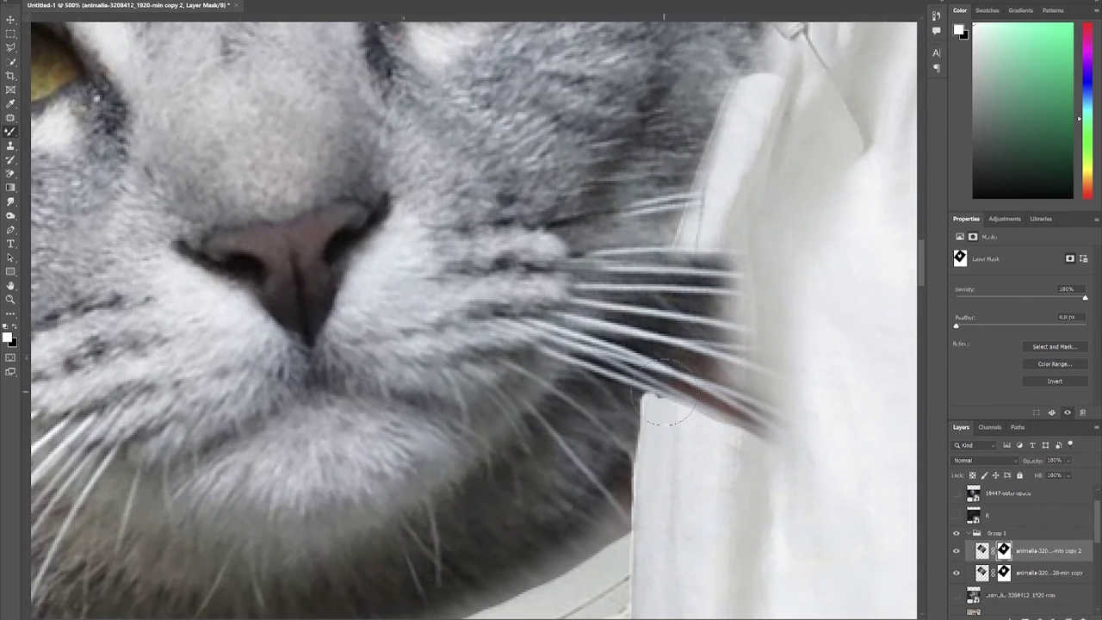
drag(670, 352, 732, 379)
key(x)
drag(664, 349, 828, 391)
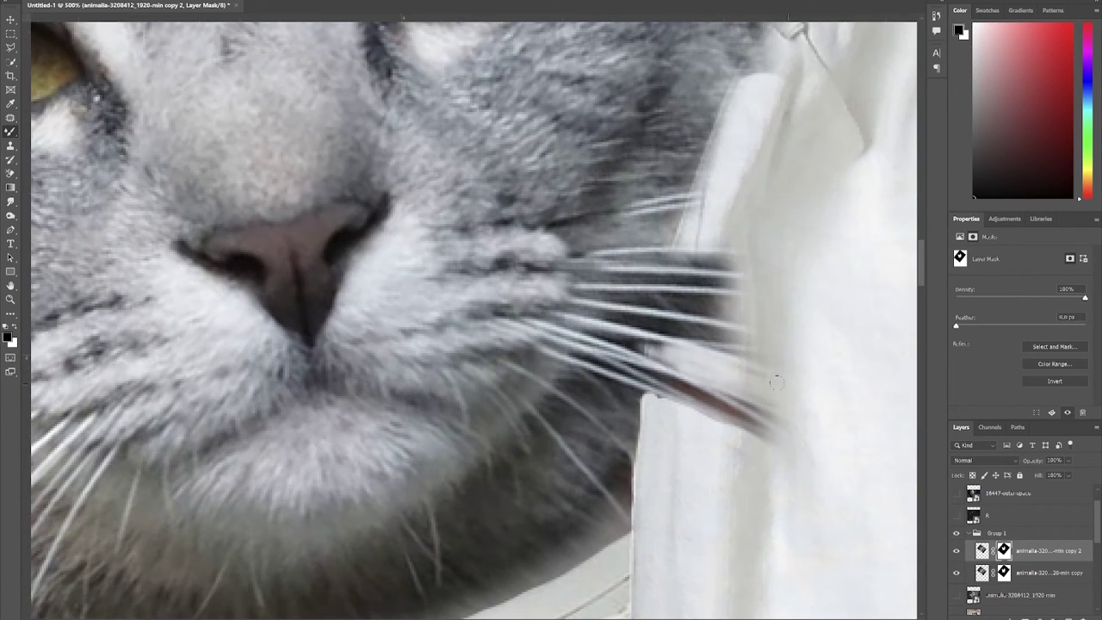
drag(688, 327, 807, 360)
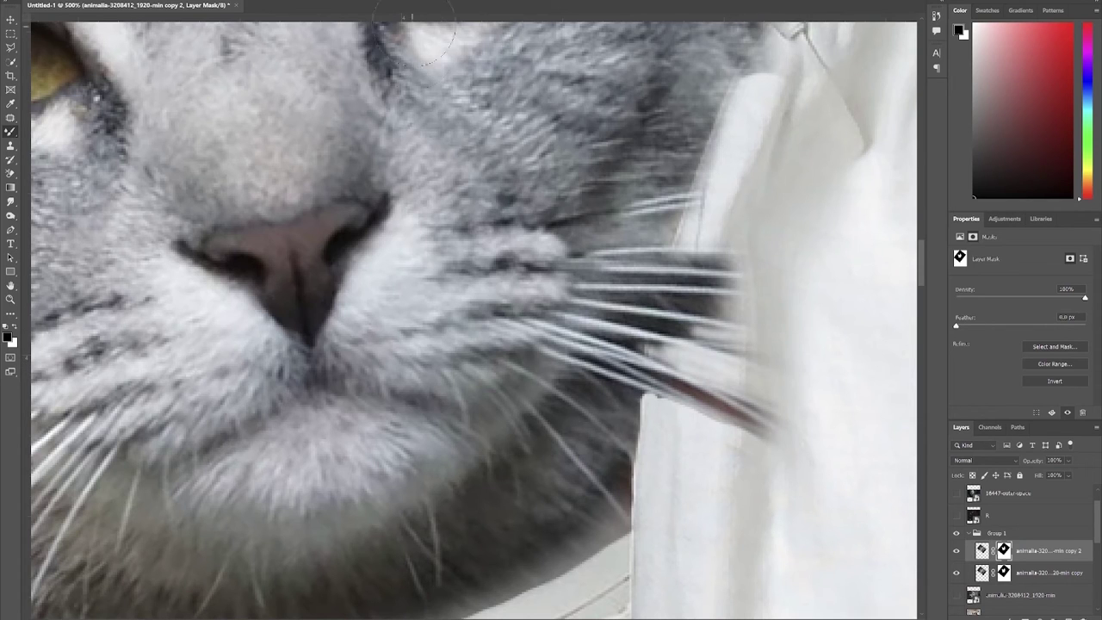
mouse_move(767, 266)
mouse_down()
mouse_move(696, 289)
mouse_move(770, 349)
mouse_move(685, 321)
mouse_up()
mouse_move(737, 394)
mouse_down()
mouse_move(684, 388)
mouse_move(728, 411)
mouse_move(699, 413)
mouse_up()
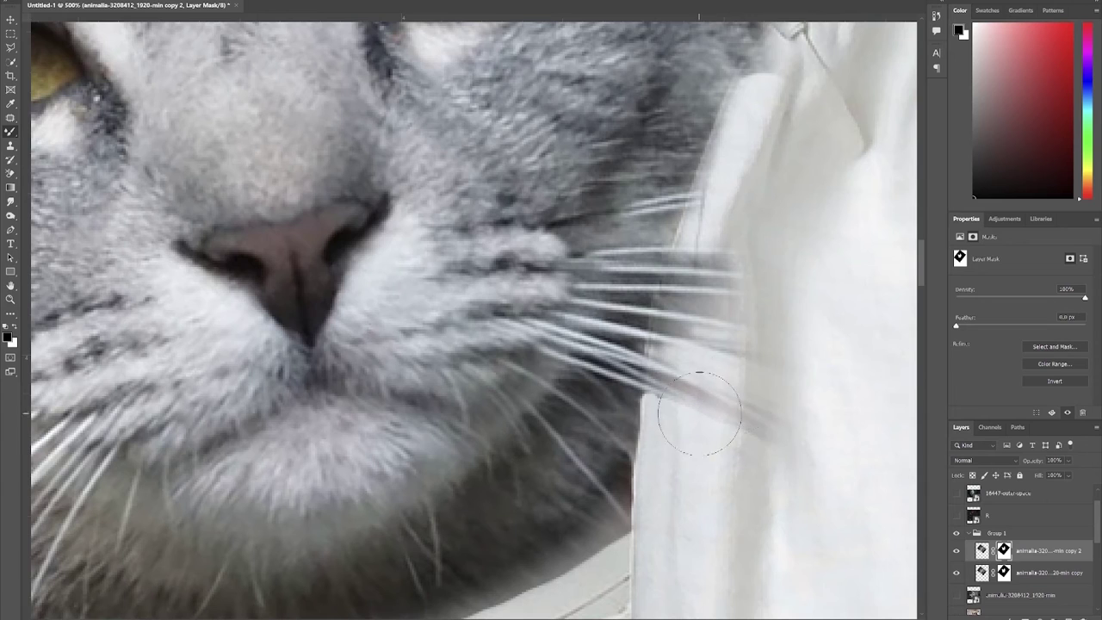
mouse_move(748, 327)
mouse_down()
mouse_move(680, 315)
mouse_move(662, 327)
mouse_move(723, 309)
mouse_move(680, 281)
mouse_move(713, 261)
mouse_up()
- With a much smaller brush, mask out the remaining reddish background along the lowest whisker over the neighbouring suit
key(bracketleft)
key(bracketleft)
key(bracketleft)
key(bracketleft)
key(bracketleft)
key(bracketleft)
key(bracketleft)
drag(680, 383, 756, 424)
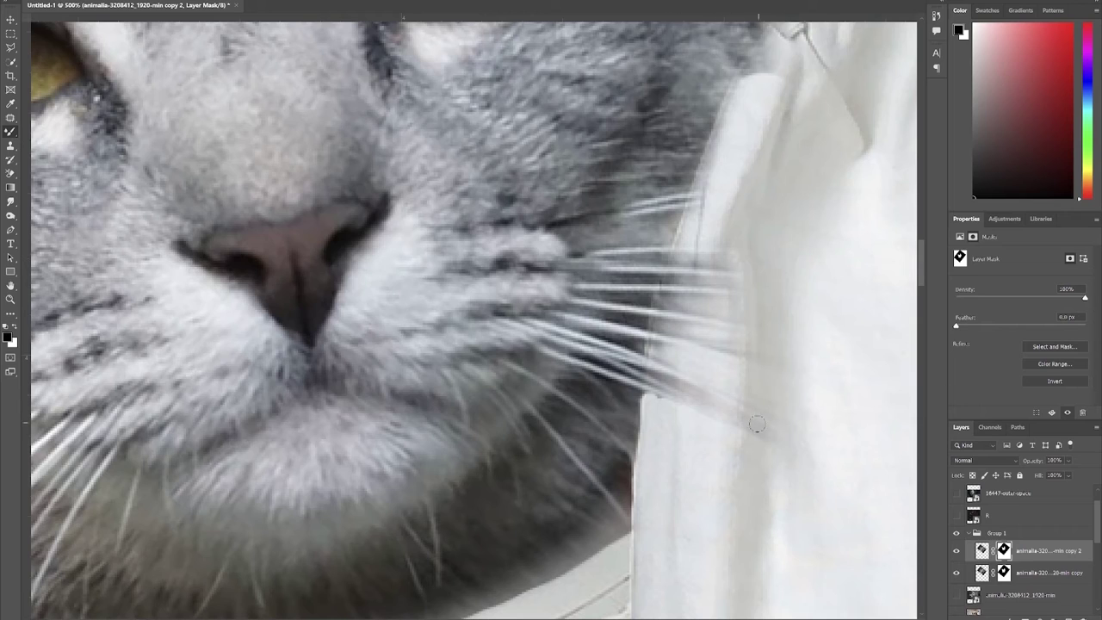
- Make the 16447-outer-space image layer visible over the whole composition
key(ctrl+minus)
key(ctrl+minus)
key(ctrl+minus)
key(ctrl+minus)
key(ctrl+minus)
key(ctrl+minus)
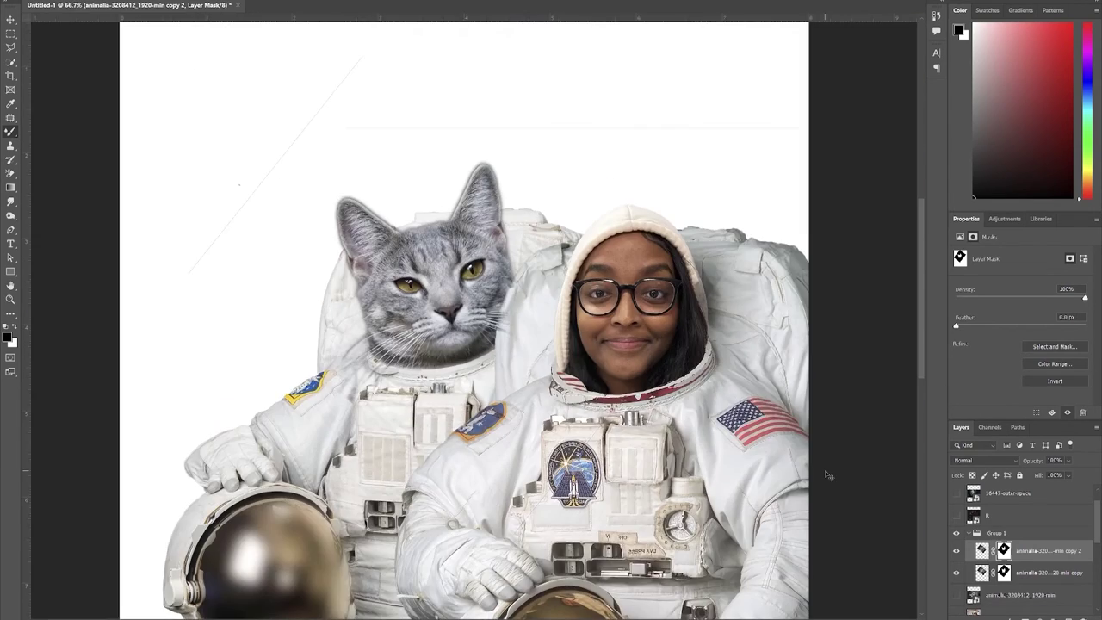
scroll(702, 376, down, 1)
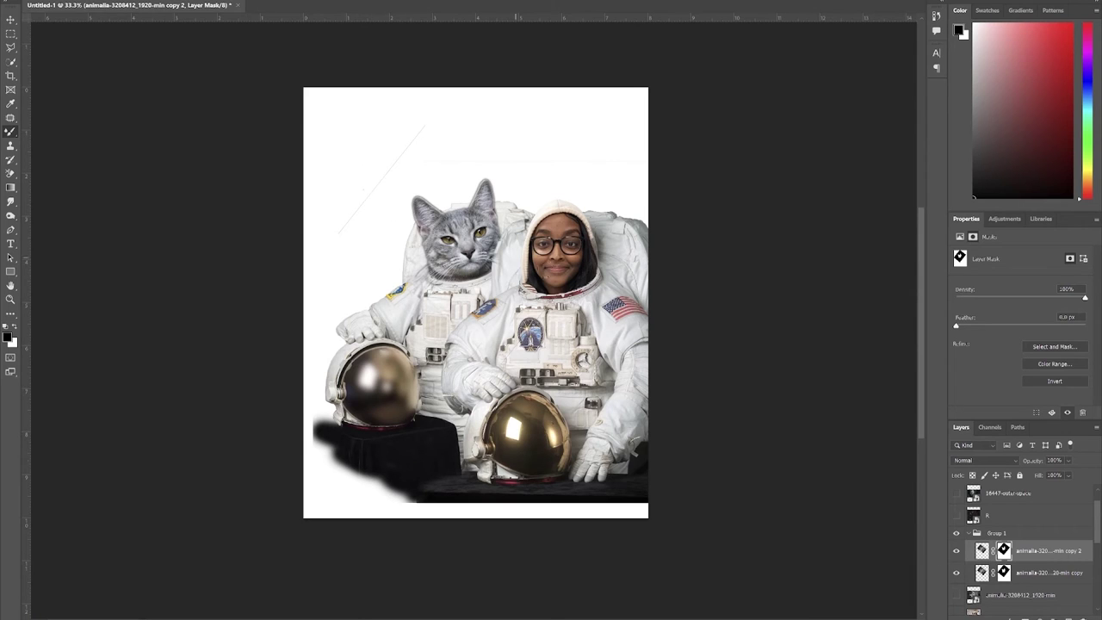
click(1005, 573)
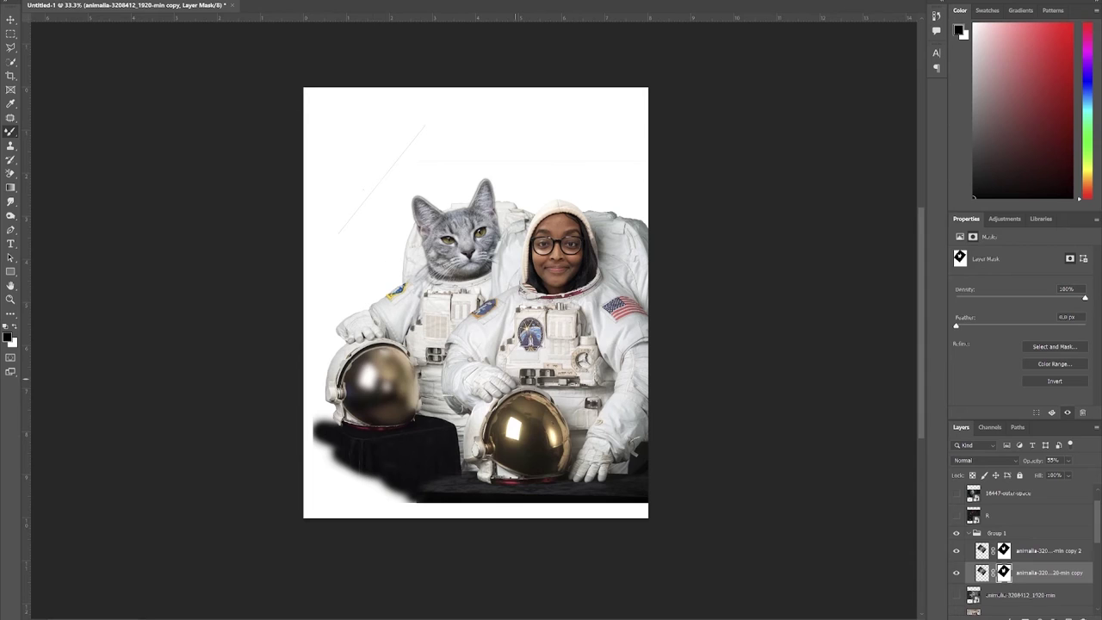
key(v)
click(392, 181)
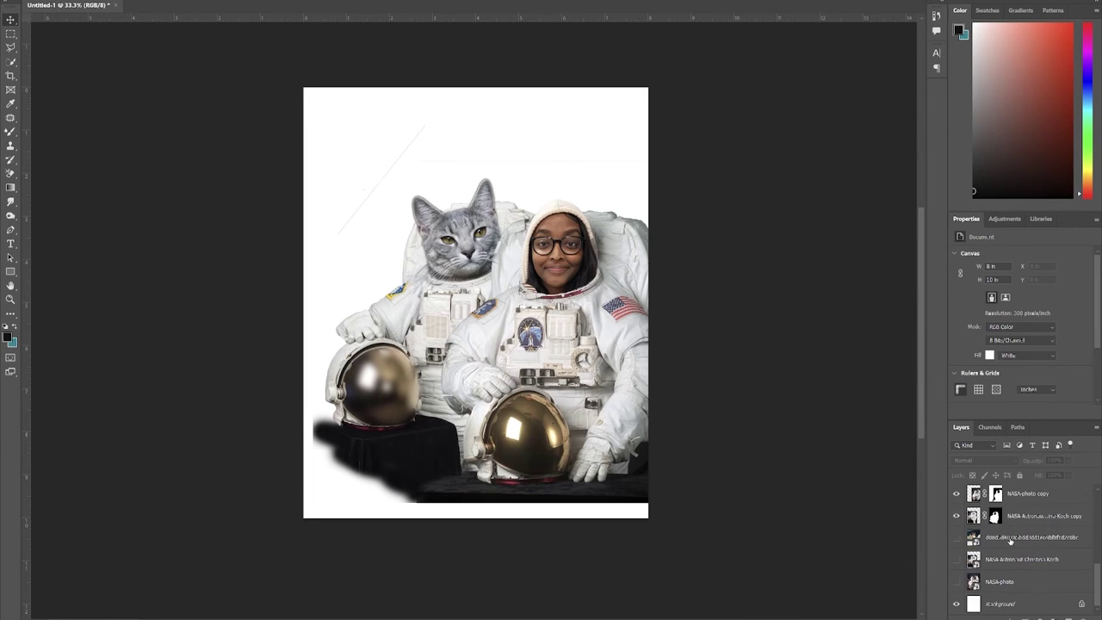
scroll(1013, 543, up, 1)
click(957, 497)
click(957, 496)
click(957, 517)
click(958, 517)
click(957, 518)
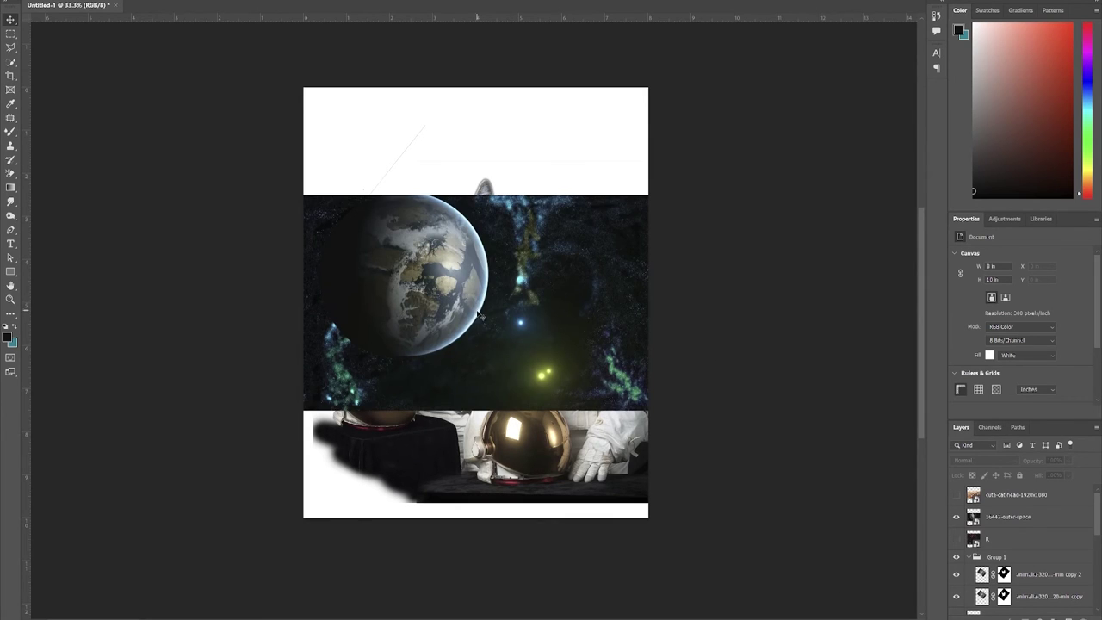
- Enlarge the outer-space image, position it across the canvas's upper part, and place its layer directly above the Background
click(975, 519)
key(ctrl+t)
drag(650, 410, 726, 457)
drag(657, 436, 615, 291)
key(Return)
drag(972, 519, 980, 592)
scroll(980, 605, down, 3)
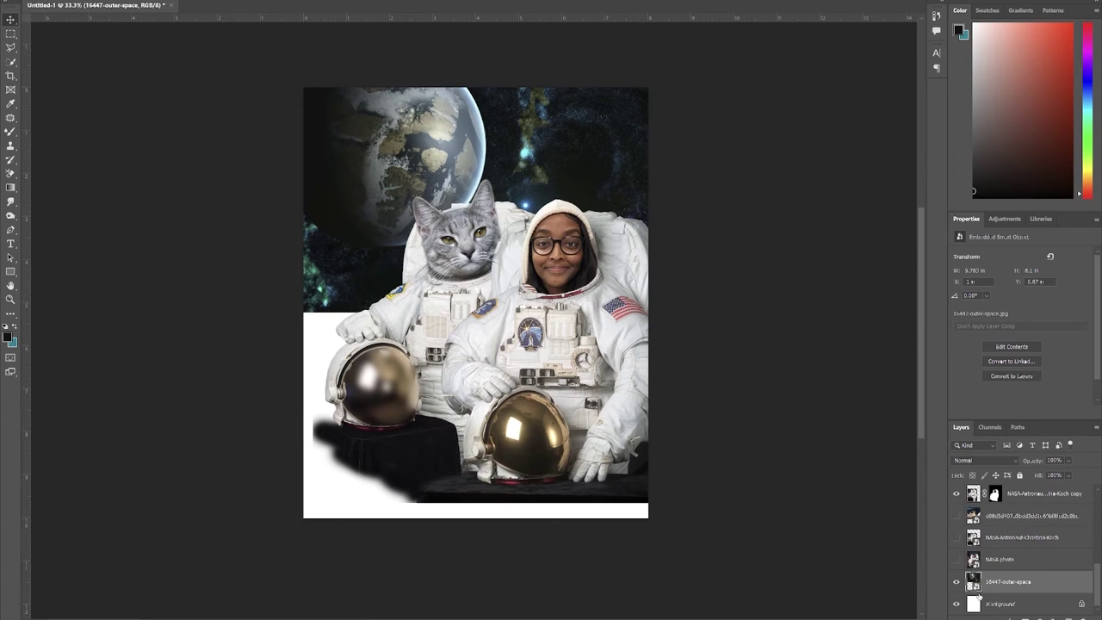
- Show the rocket launch-pad photo behind the astronauts, hide the outer-space image, and show the original NASA-Astronaut-Christina-Koch layer
click(955, 515)
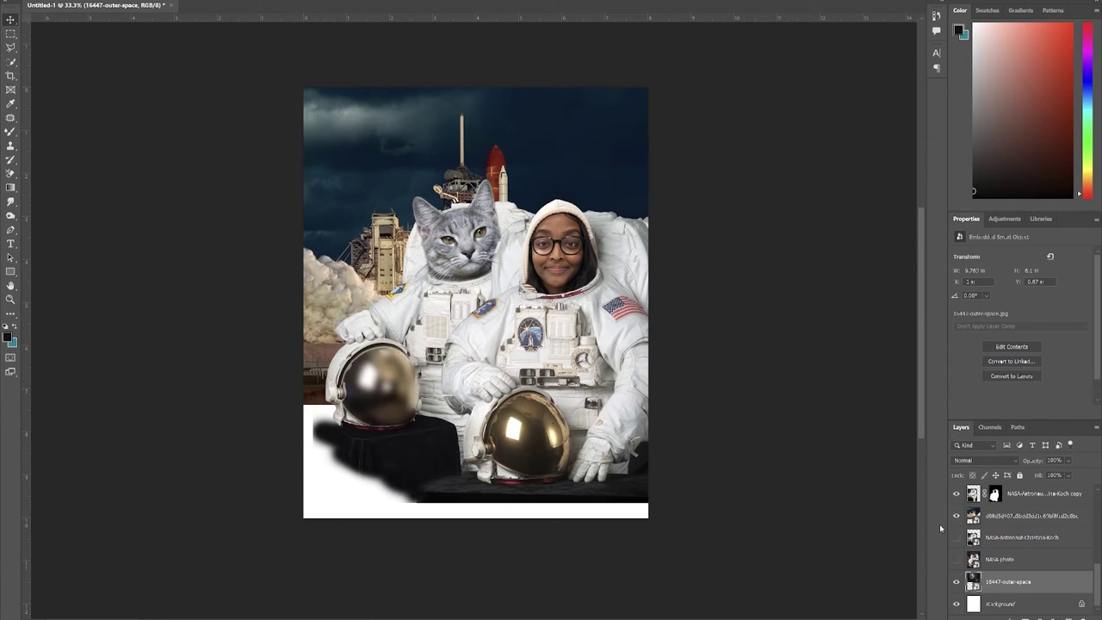
click(957, 581)
click(956, 537)
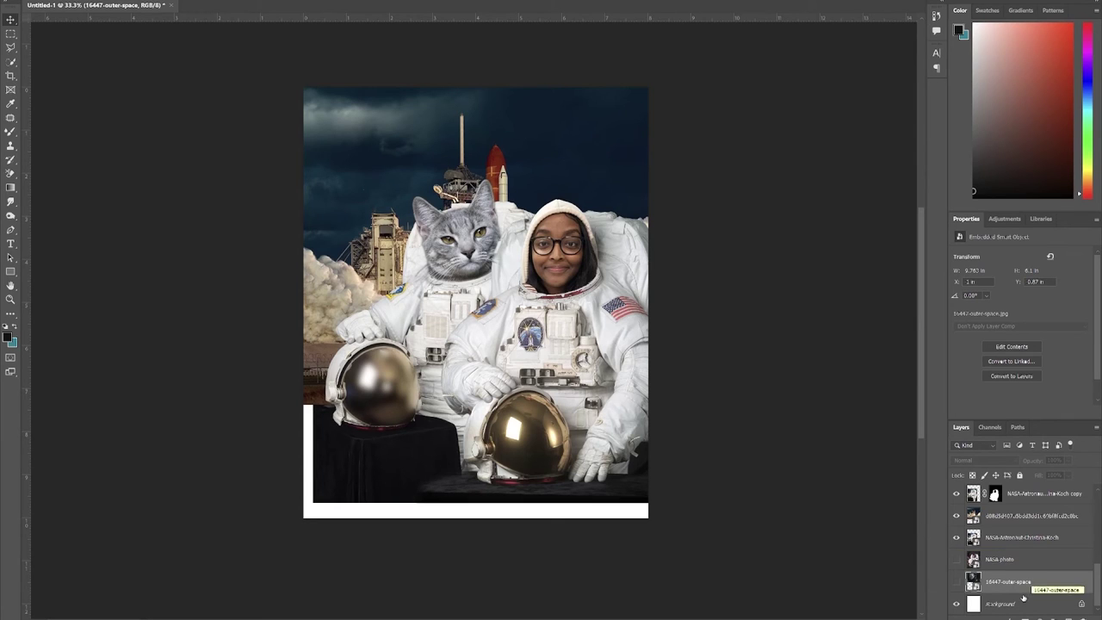
- Preview the red nebula image on layer R over the composition, then hide it
scroll(995, 538, up, 5)
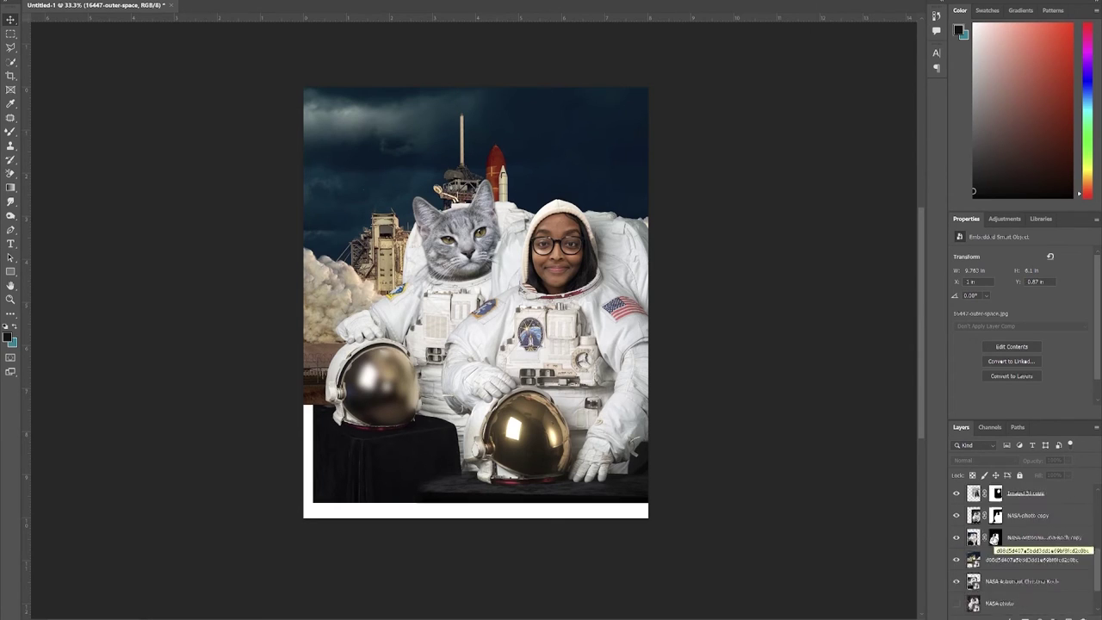
scroll(995, 538, up, 1)
click(956, 516)
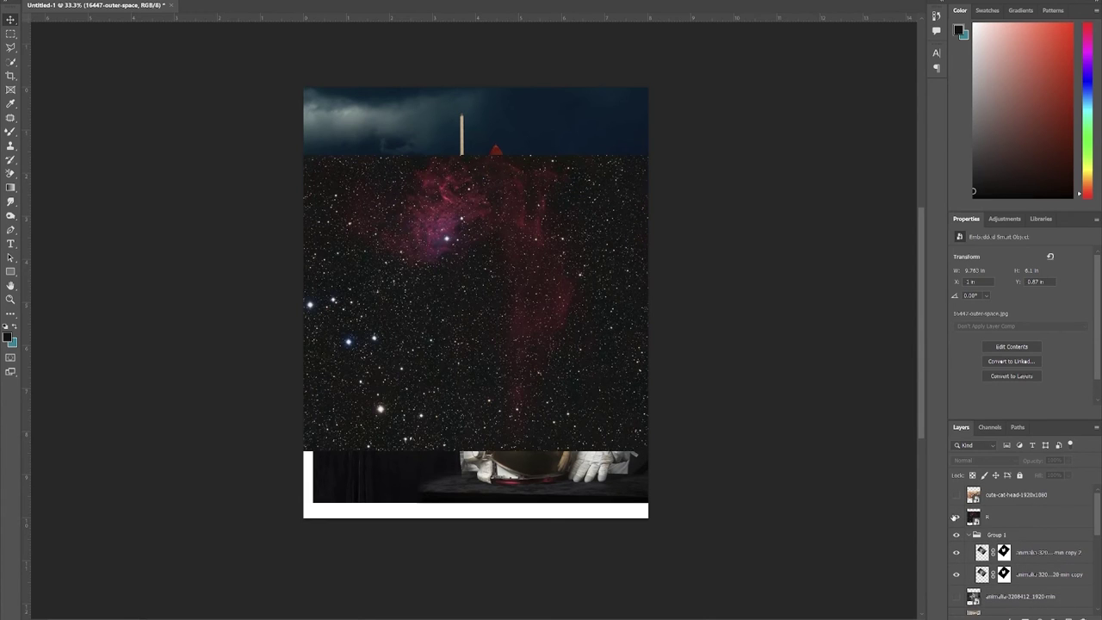
click(957, 535)
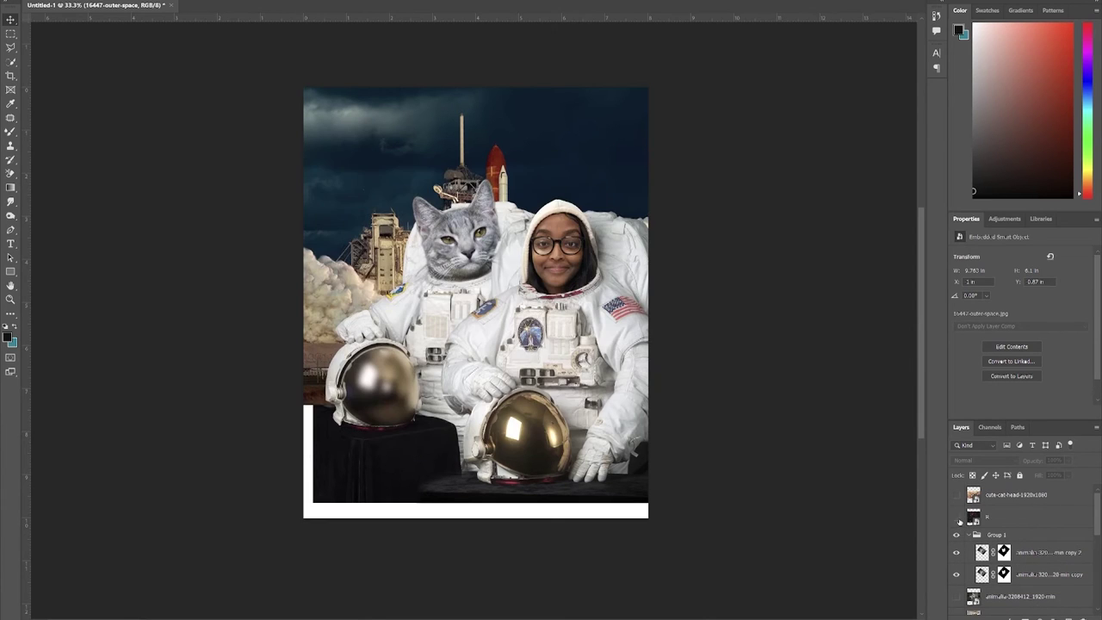
- Create a new layer directly above the launch-pad photo and prepare a black brush for painting on it
click(1068, 616)
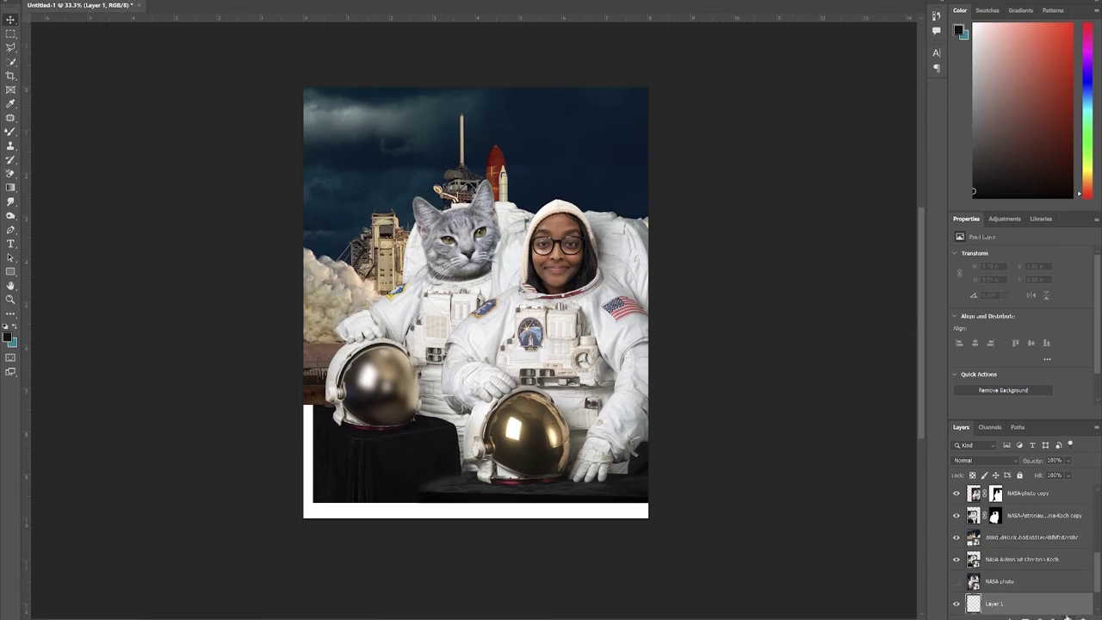
drag(973, 603, 977, 527)
key(b)
click(307, 407)
click(343, 1)
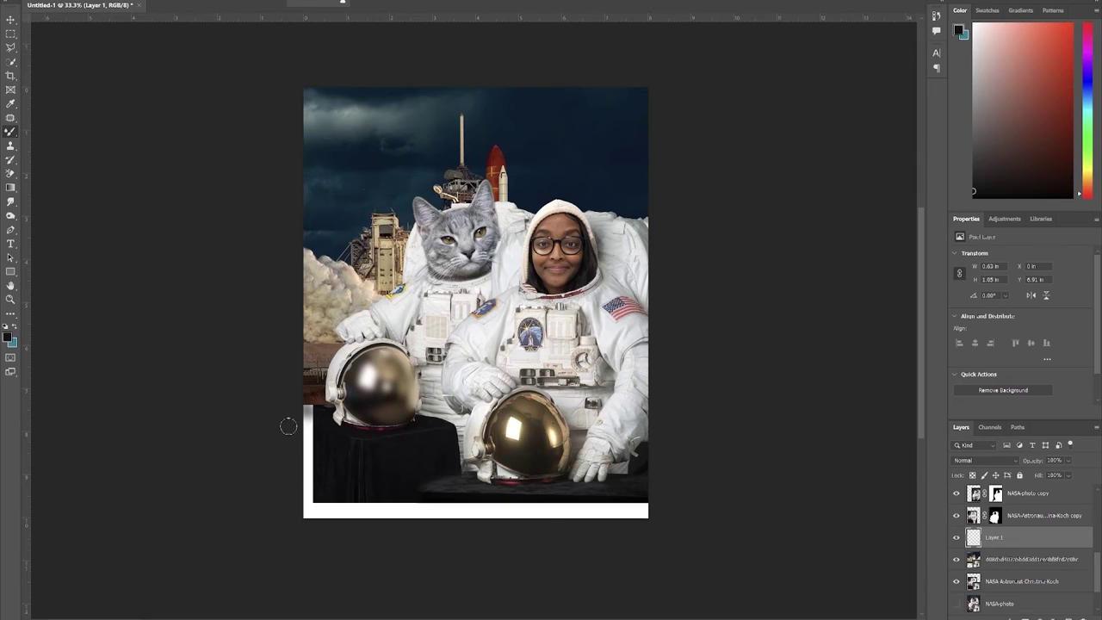
click(53, 0)
click(190, 134)
click(139, 403)
- Paint black over the white strips along the canvas's left and bottom edges, blending into the dark table cloth
mouse_move(297, 505)
mouse_down()
mouse_move(551, 507)
mouse_move(634, 549)
mouse_move(304, 520)
mouse_move(706, 541)
mouse_up()
mouse_move(298, 410)
mouse_down()
mouse_move(305, 453)
mouse_move(308, 410)
mouse_up()
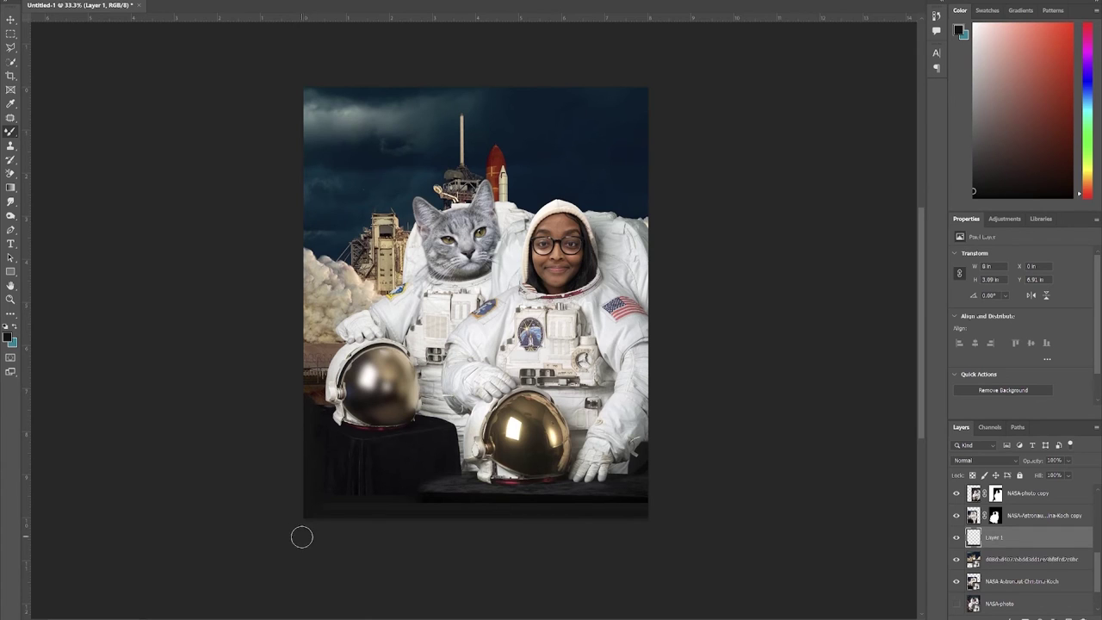
mouse_move(286, 460)
mouse_down()
mouse_move(371, 538)
mouse_move(298, 483)
mouse_move(316, 549)
mouse_up()
drag(333, 506, 537, 520)
drag(638, 511, 408, 507)
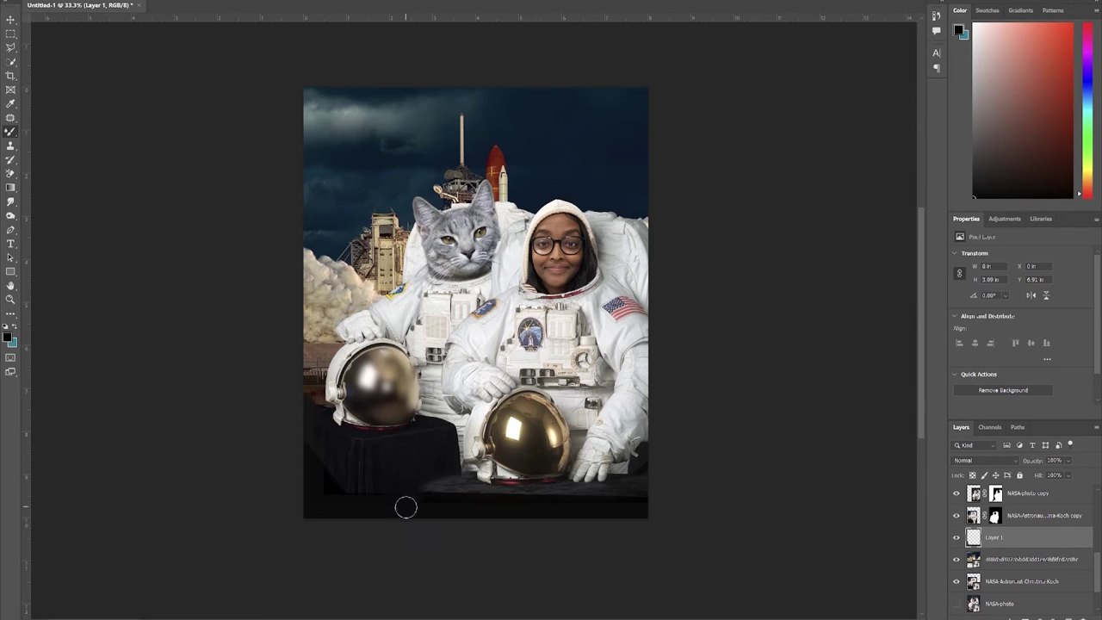
- Add a mask to the black paint layer and brush away some paint at the canvas's lower-left edge
click(1069, 461)
drag(1059, 472, 1094, 473)
click(1058, 617)
right_click(171, 290)
double_click(96, 129)
mouse_move(316, 448)
mouse_down()
mouse_move(286, 465)
mouse_move(334, 468)
mouse_move(270, 496)
mouse_up()
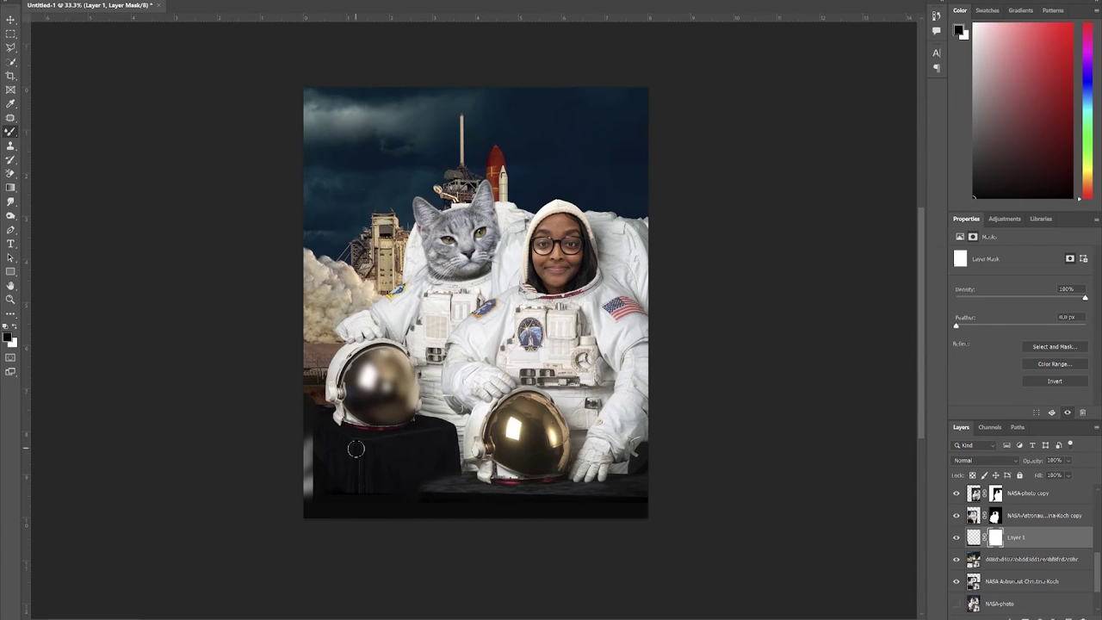
- Duplicate the masked NASA-Astronaut-Christina-Koch copy layer
click(997, 518)
click(975, 517)
key(ctrl+j)
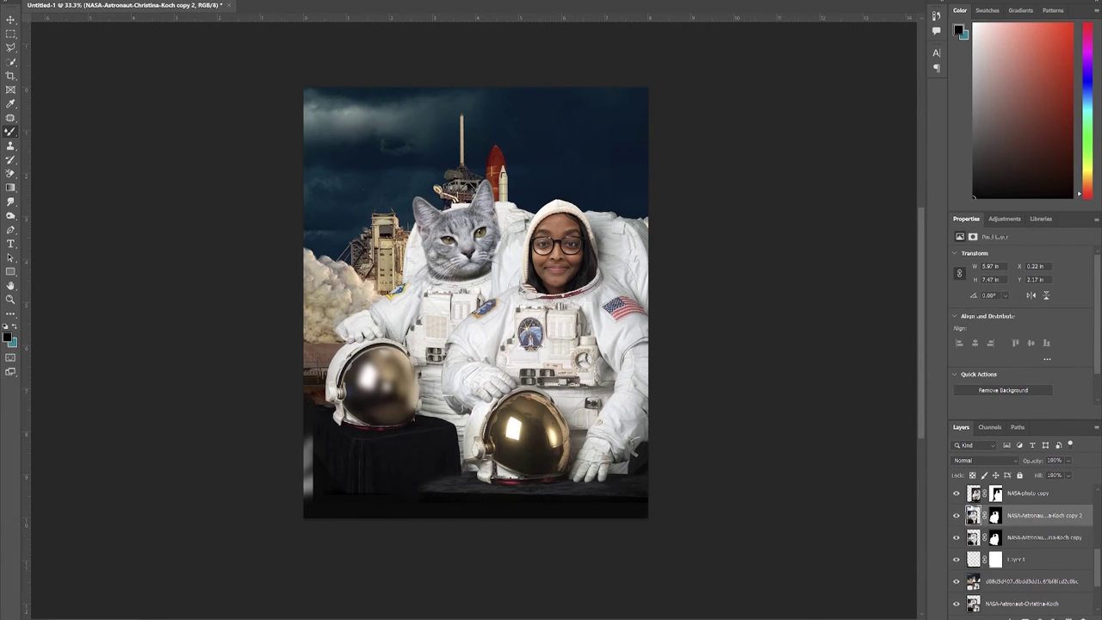
- Shift the duplicated astronaut suit toward the canvas's lower-left corner and place its layer directly below the NASA-Astronaut-Christina-Koch copy layer
key(ctrl+t)
drag(466, 431, 429, 454)
drag(972, 518, 970, 541)
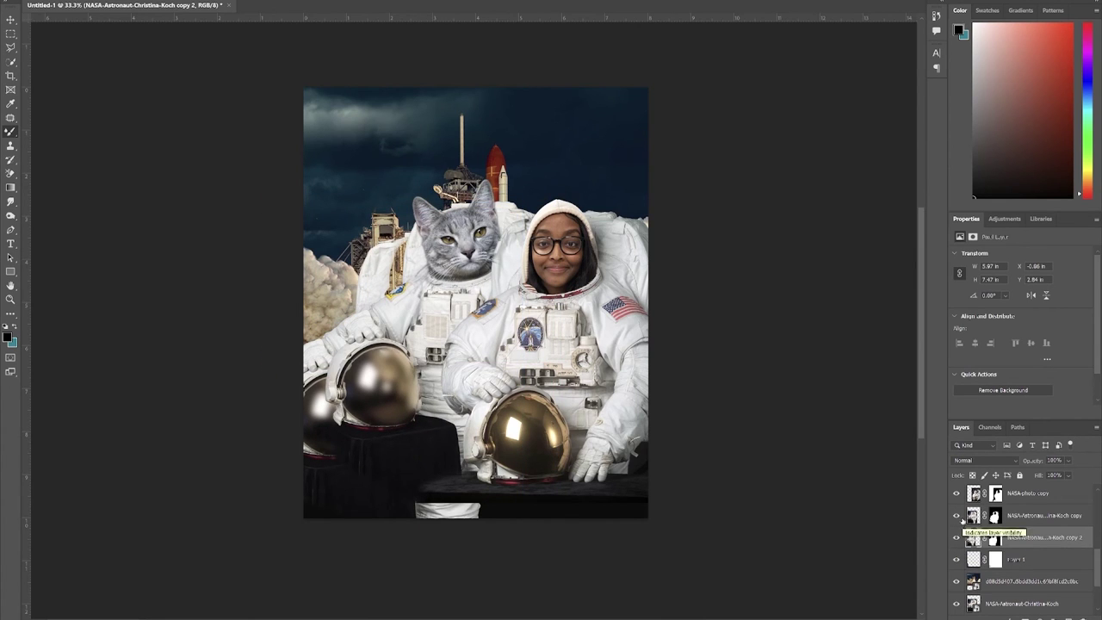
- Brush on the duplicate's layer mask around its left side, and move the duplicate further toward the canvas's left edge
click(996, 537)
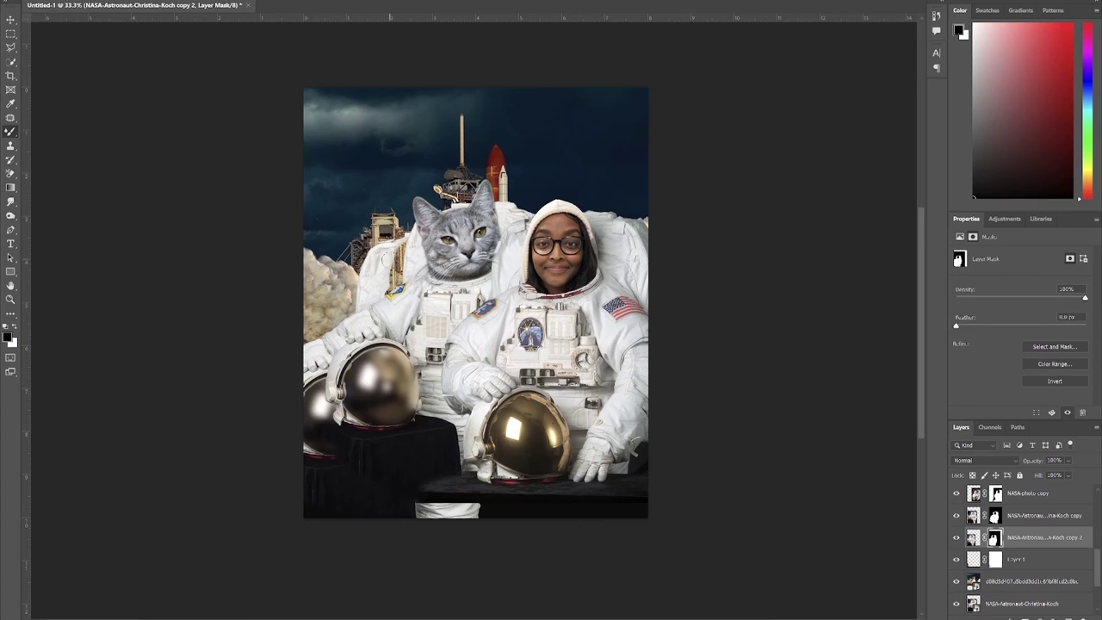
mouse_move(383, 257)
mouse_down()
mouse_move(344, 268)
mouse_move(335, 305)
mouse_move(325, 295)
mouse_move(284, 370)
mouse_move(300, 343)
mouse_move(297, 377)
mouse_move(312, 353)
mouse_move(325, 365)
mouse_move(309, 330)
mouse_move(315, 393)
mouse_move(299, 425)
mouse_move(311, 417)
mouse_move(280, 446)
mouse_move(269, 402)
mouse_up()
key(v)
mouse_move(357, 389)
mouse_down()
mouse_move(361, 345)
mouse_move(338, 392)
mouse_move(287, 402)
mouse_move(300, 382)
mouse_move(298, 395)
mouse_up()
- Mask out the duplicate's suit over the sky, launch tower, smoke and table, keeping only black cloth over the lower-left white strip
key(b)
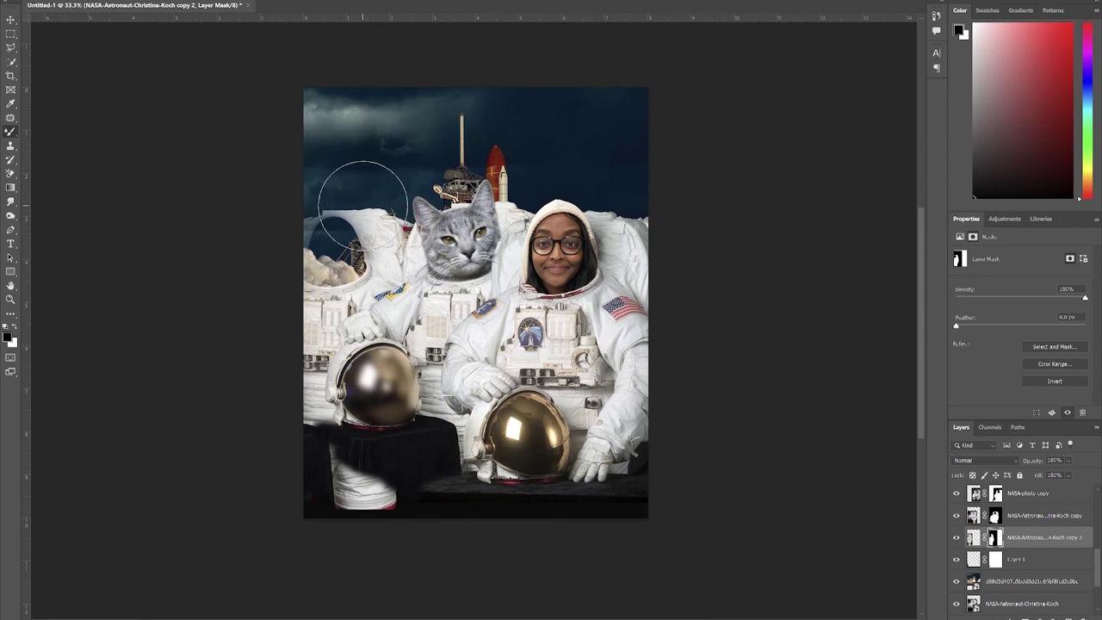
click(45, 0)
click(41, 87)
click(180, 408)
drag(307, 366, 298, 246)
drag(366, 482, 394, 484)
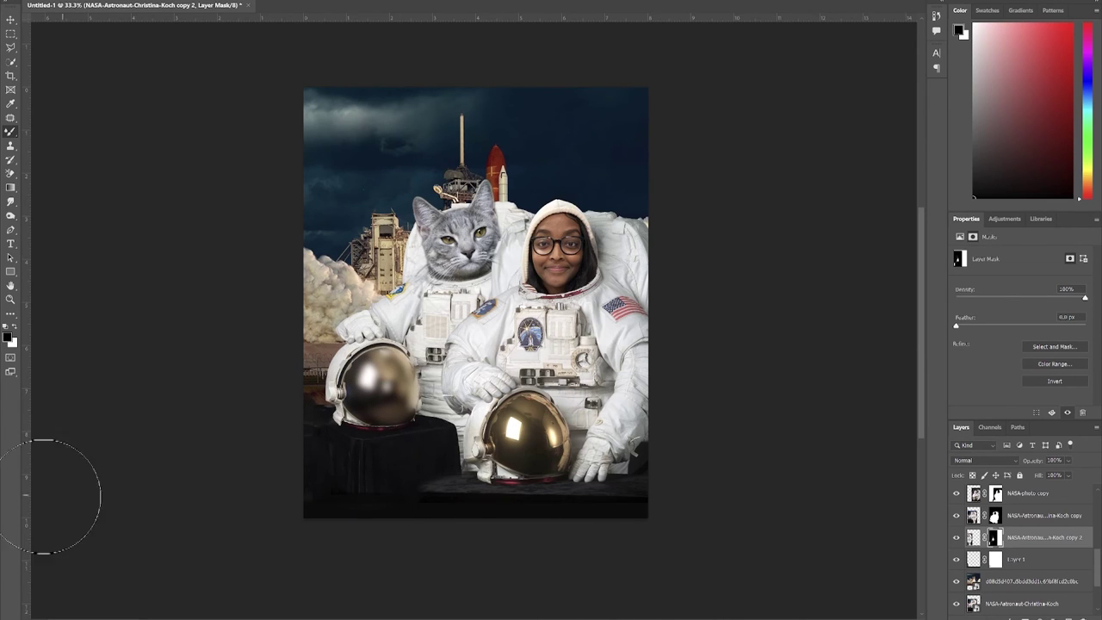
- Make the hidden starry nebula layer R visible above Group 1 and select it
scroll(1009, 568, up, 5)
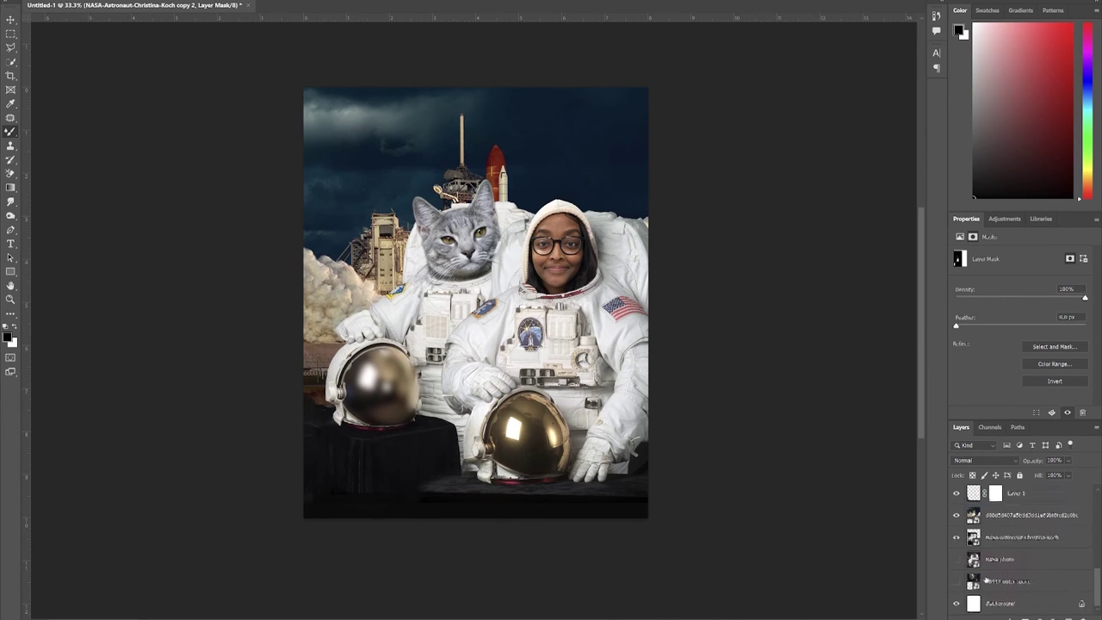
click(956, 515)
click(956, 515)
scroll(1021, 558, up, 3)
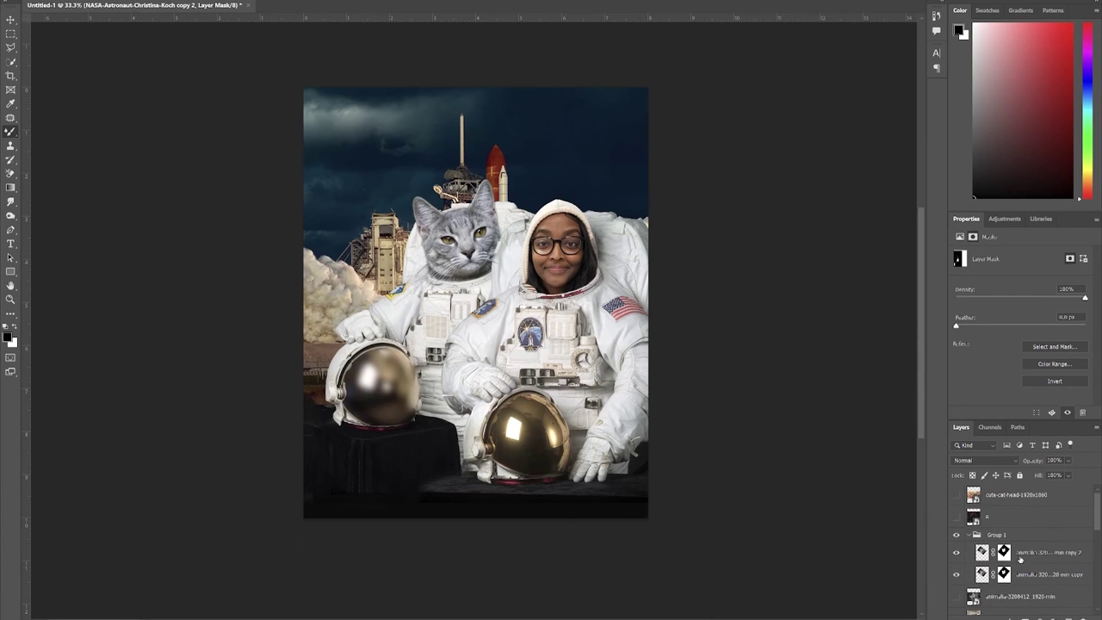
click(956, 515)
key(ctrl+t)
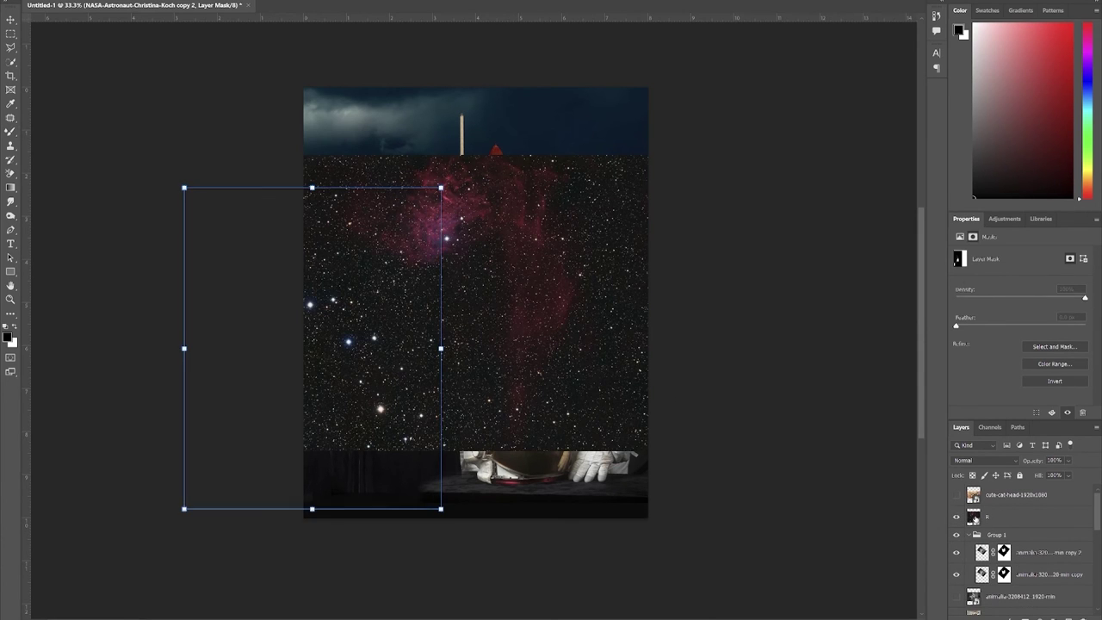
click(975, 518)
- Enlarge the star-field image to about 11.6 by 10 inches, rotate it 180 degrees and position it over the whole canvas
key(ctrl+t)
drag(649, 452, 805, 585)
drag(683, 556, 646, 489)
right_click(621, 462)
click(677, 446)
drag(567, 358, 453, 359)
right_click(455, 348)
click(504, 551)
drag(575, 422, 595, 420)
key(Return)
- Set the star-field layer's blending mode to Lighten
key(b)
click(986, 460)
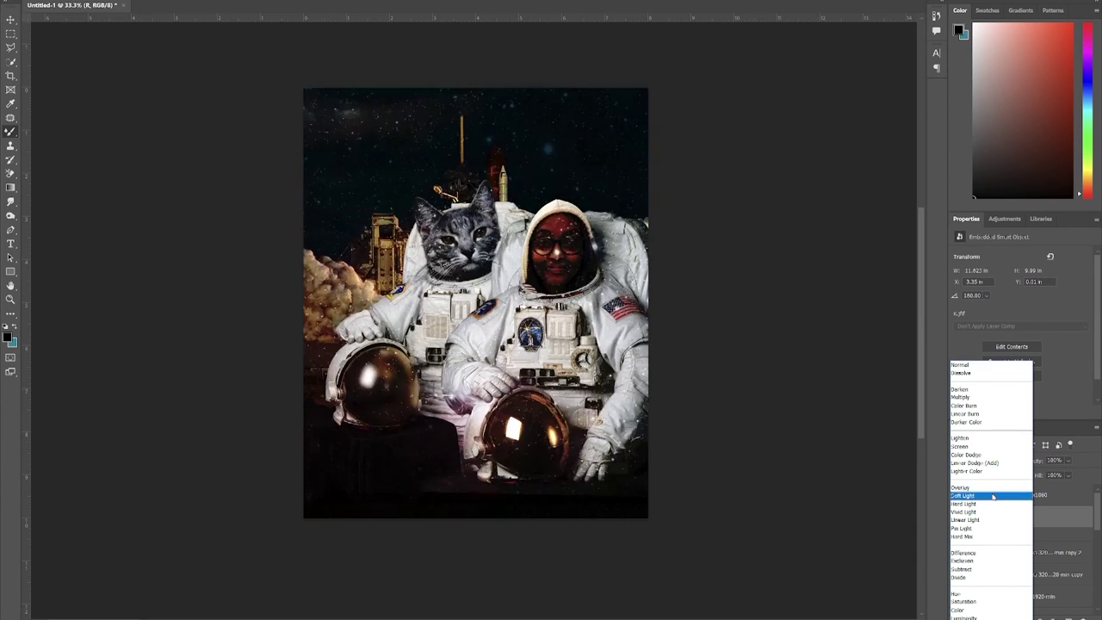
click(983, 440)
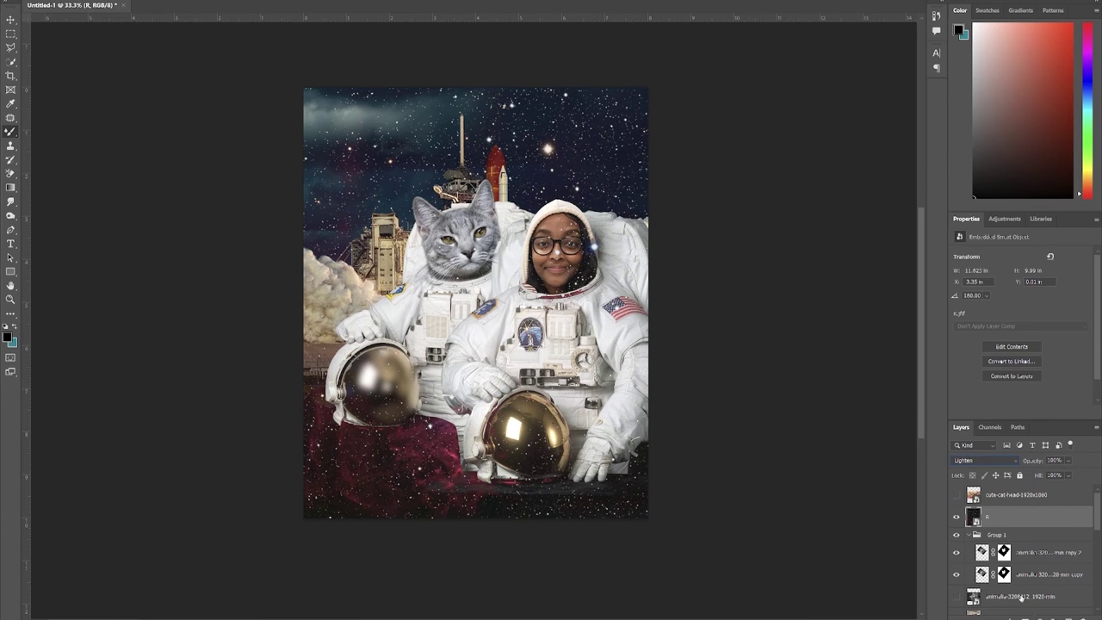
- Add a mask to the star-field layer, brush the stars off both figures, helmets and smoke, and partly fade them over the table cloth
click(995, 517)
mouse_move(465, 239)
mouse_down()
mouse_move(491, 244)
mouse_move(596, 375)
mouse_move(600, 429)
mouse_move(587, 441)
mouse_up()
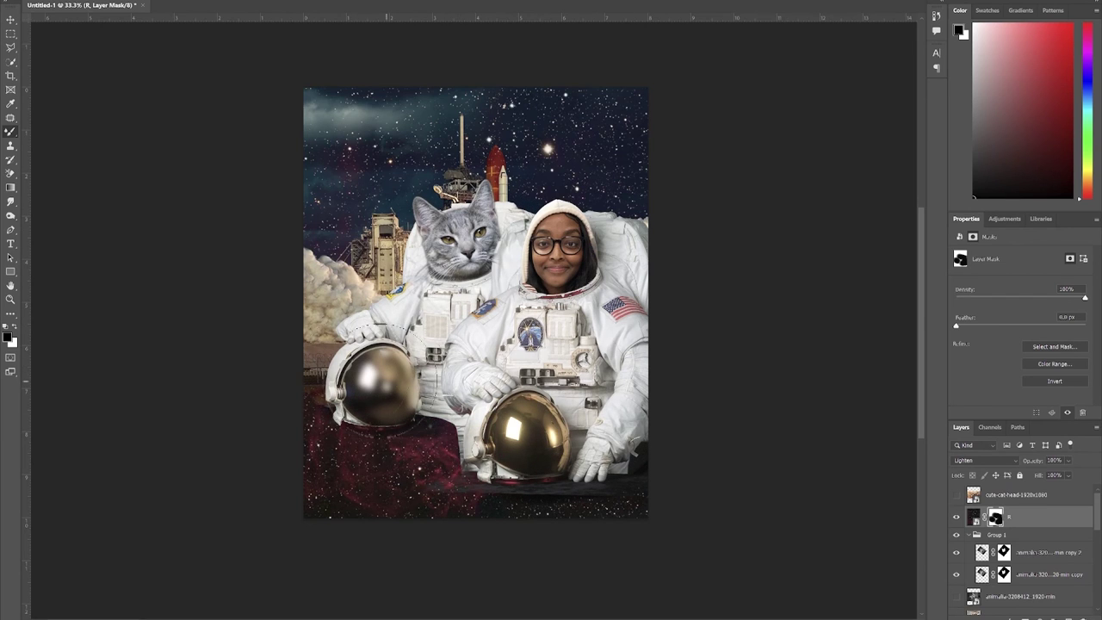
click(41, 1)
key(Escape)
key(x)
key(x)
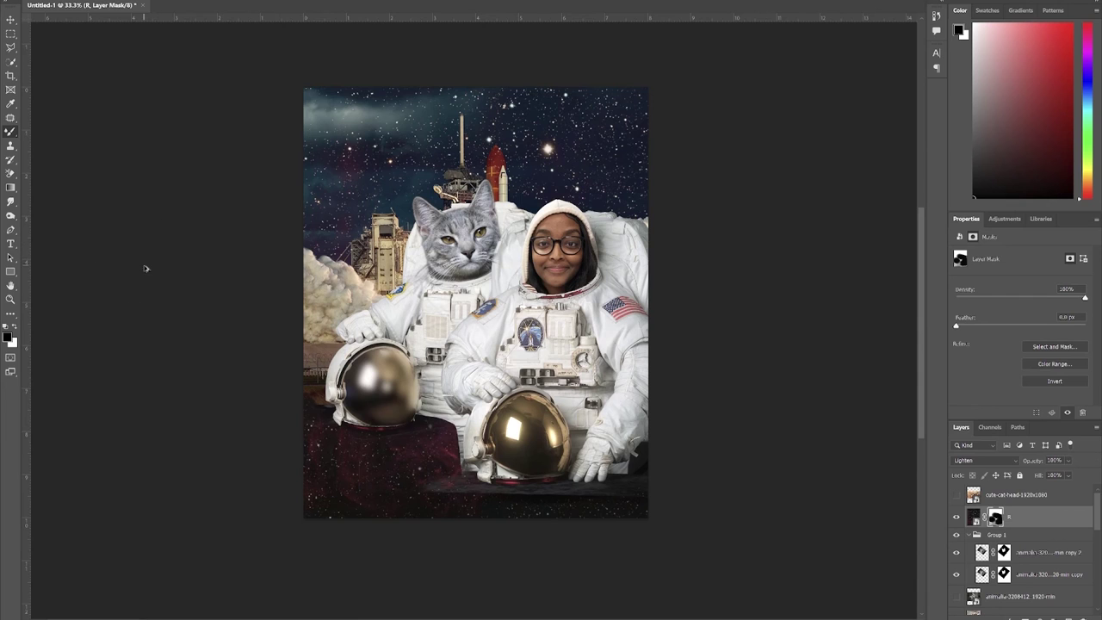
key(ctrl+alt+shift+w)
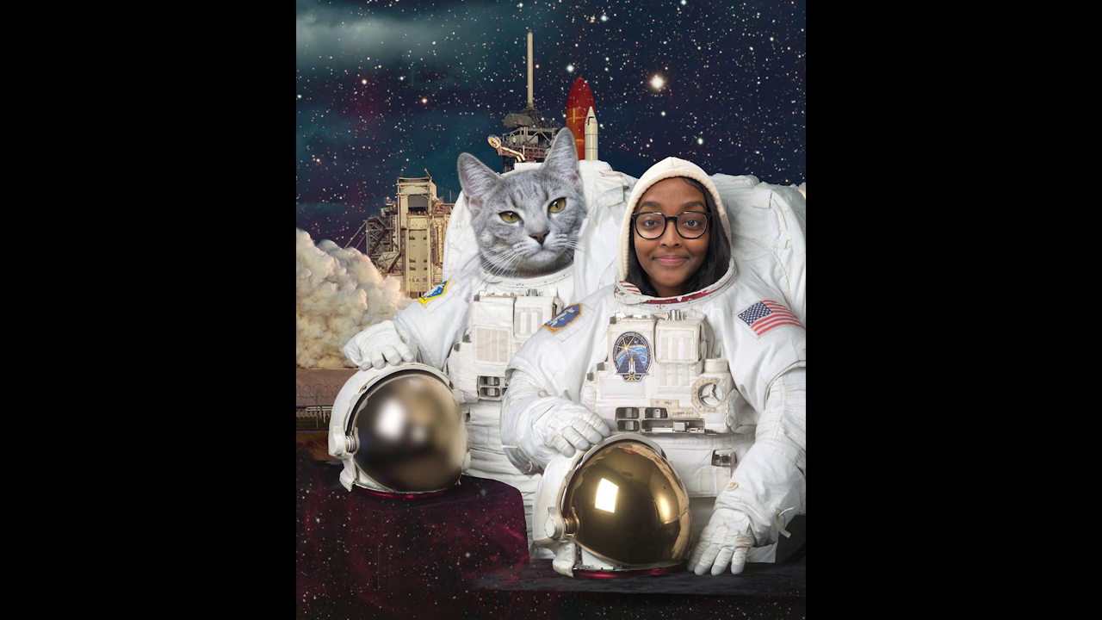